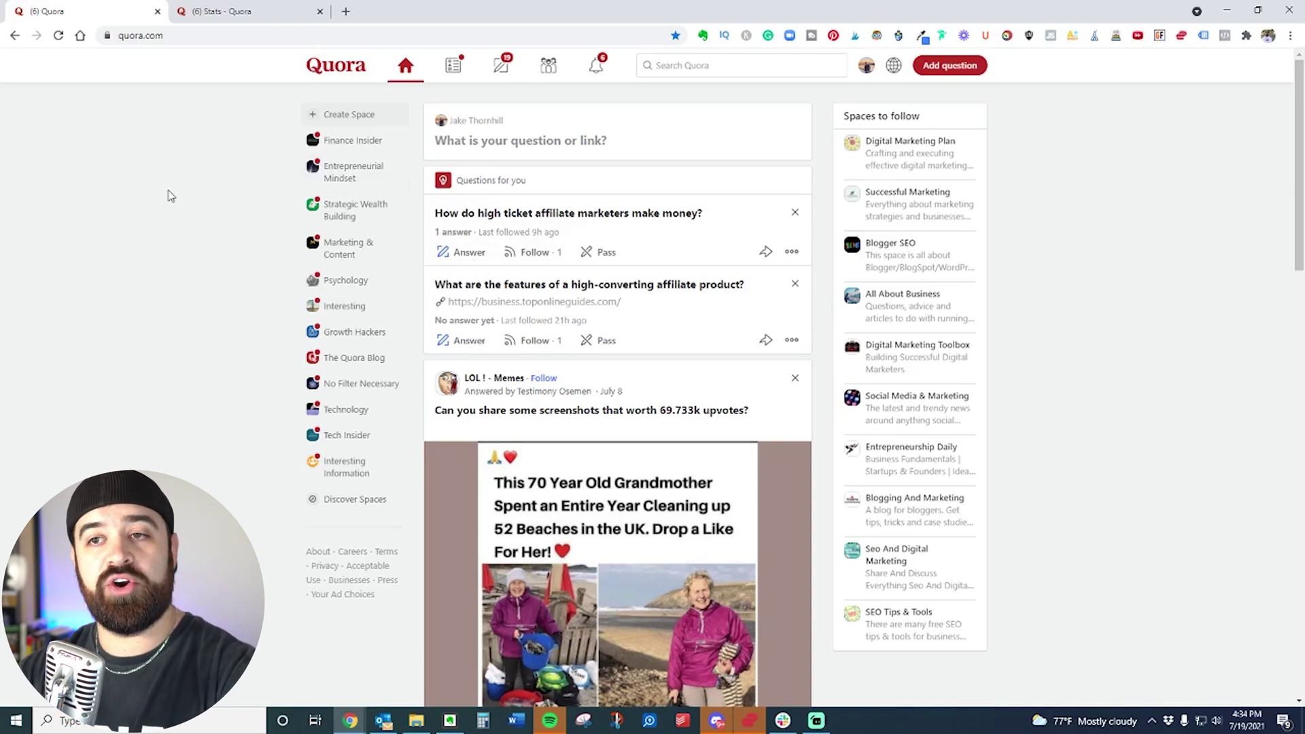
pyautogui.scroll(-6, 126, 388)
pyautogui.scroll(2, 161, 416)
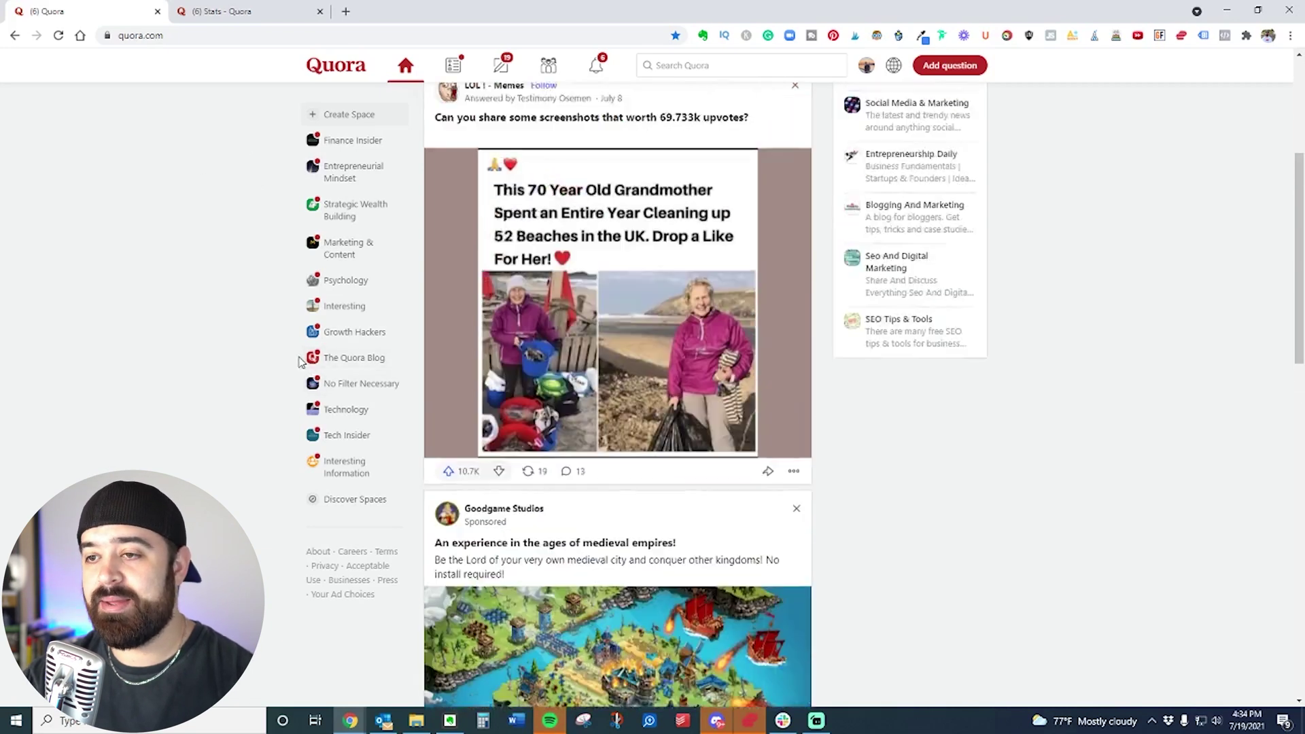
pyautogui.scroll(4, 303, 340)
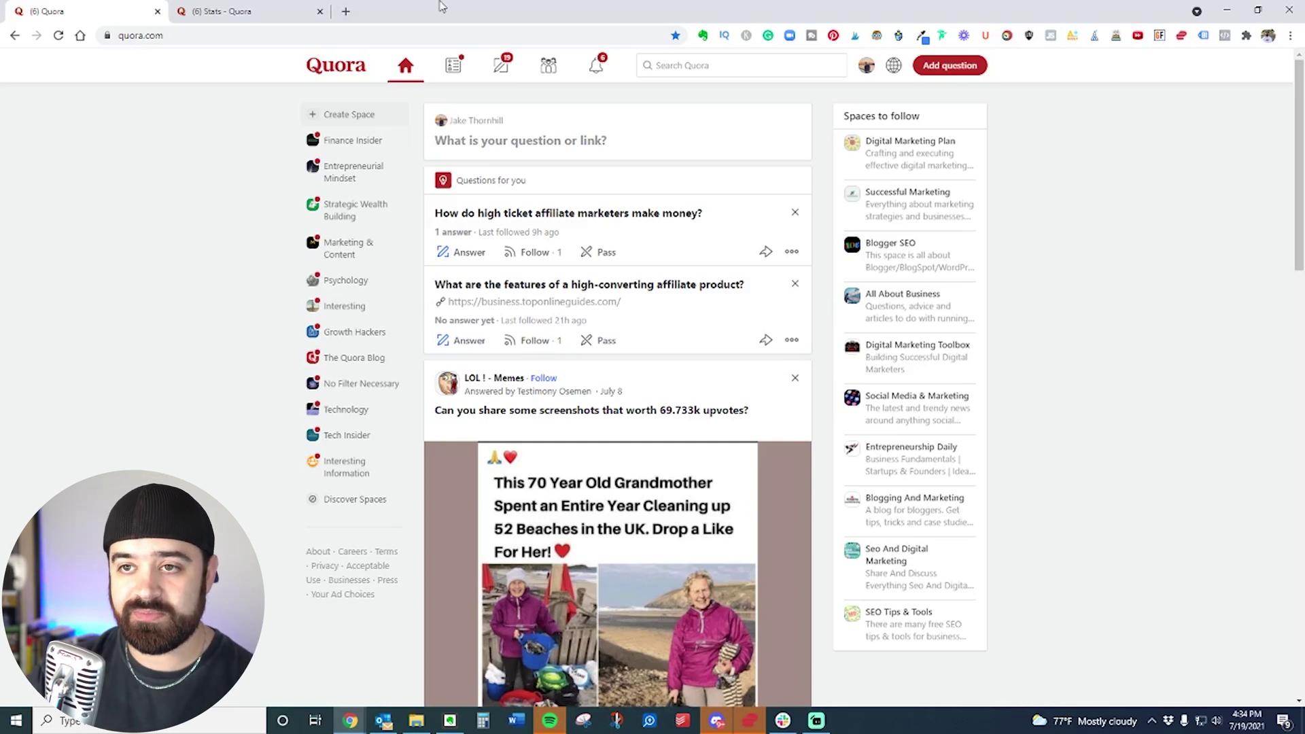
# Step: Open the Quora Stats page and limit the answer statistics to the last 7 days
pyautogui.click(281, 6)
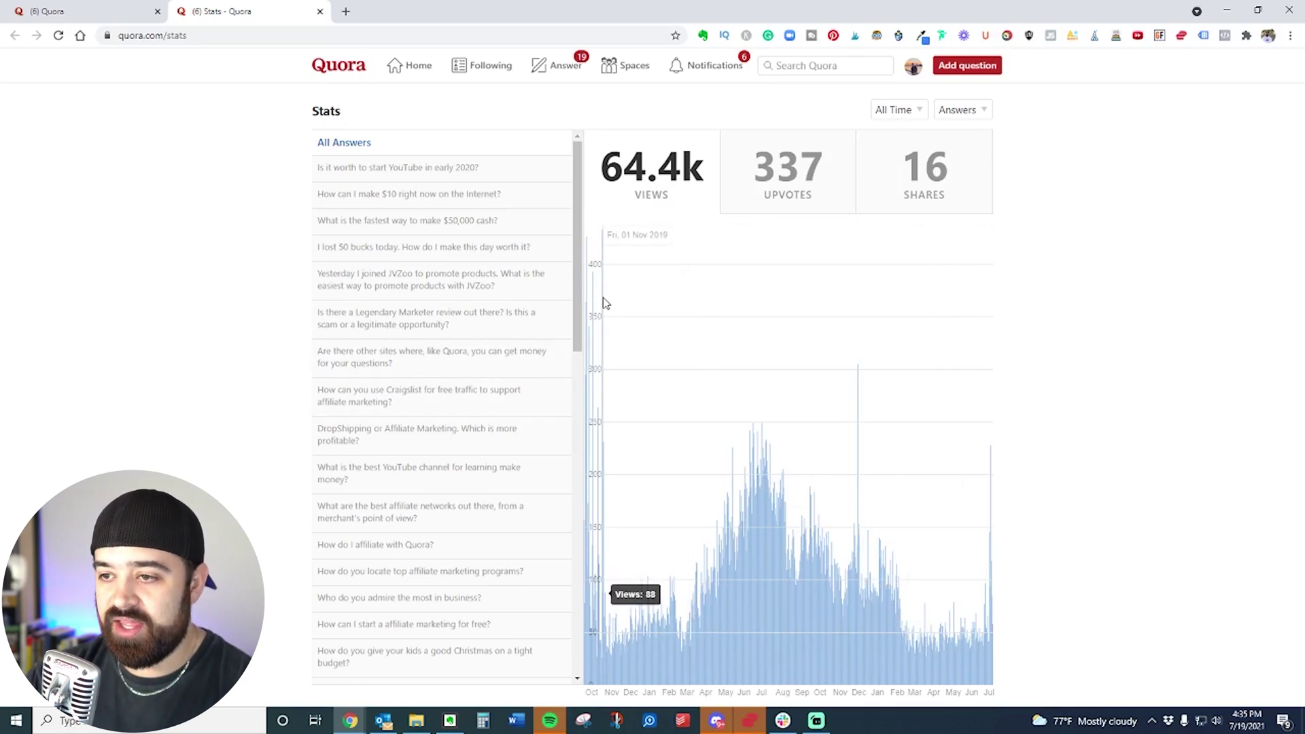
pyautogui.click(918, 111)
pyautogui.click(910, 136)
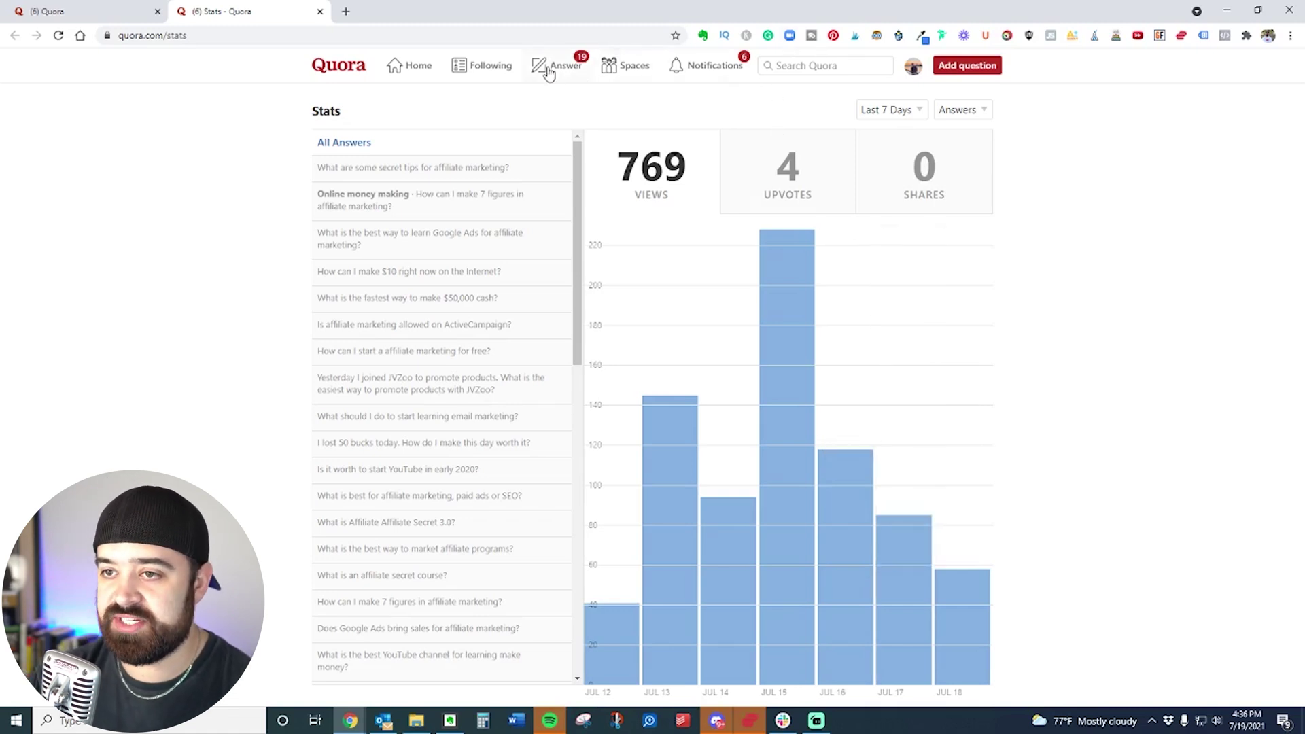
# Step: Open the Quora notifications and filter them to show only upvotes
pyautogui.click(130, 10)
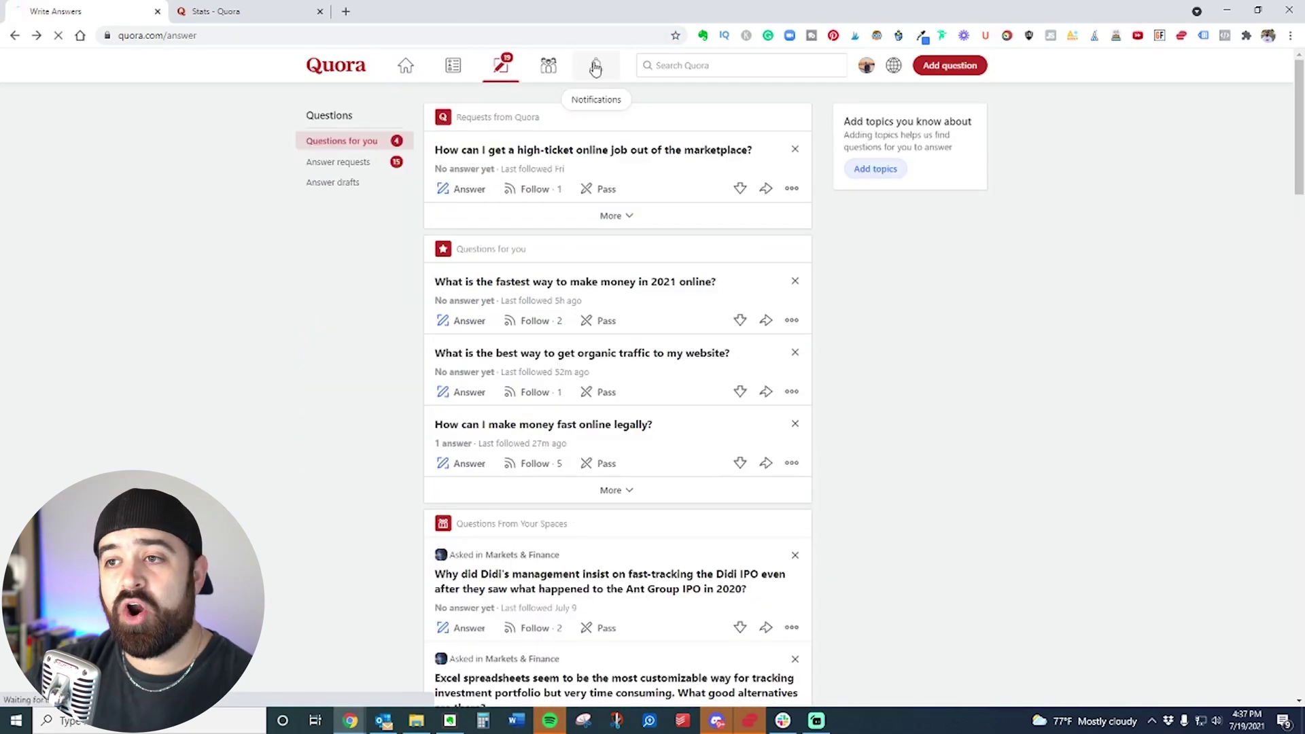
pyautogui.click(596, 67)
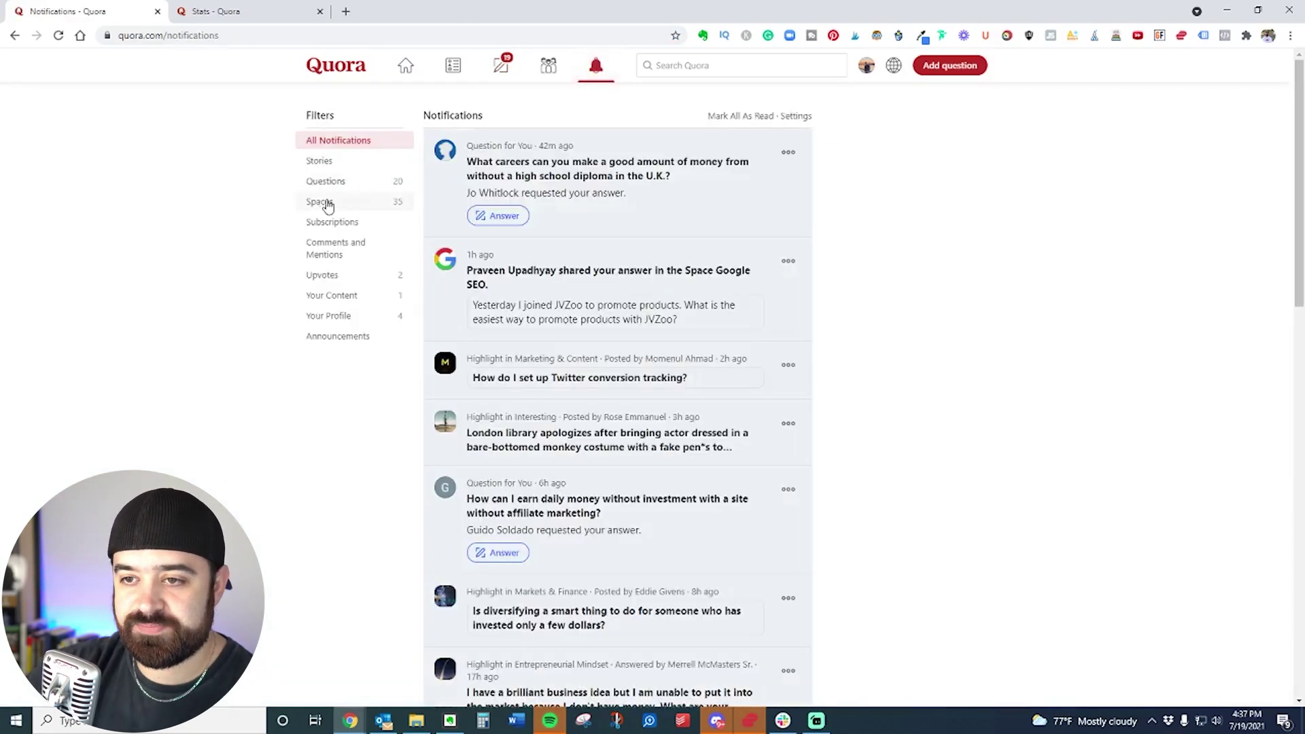
pyautogui.click(348, 282)
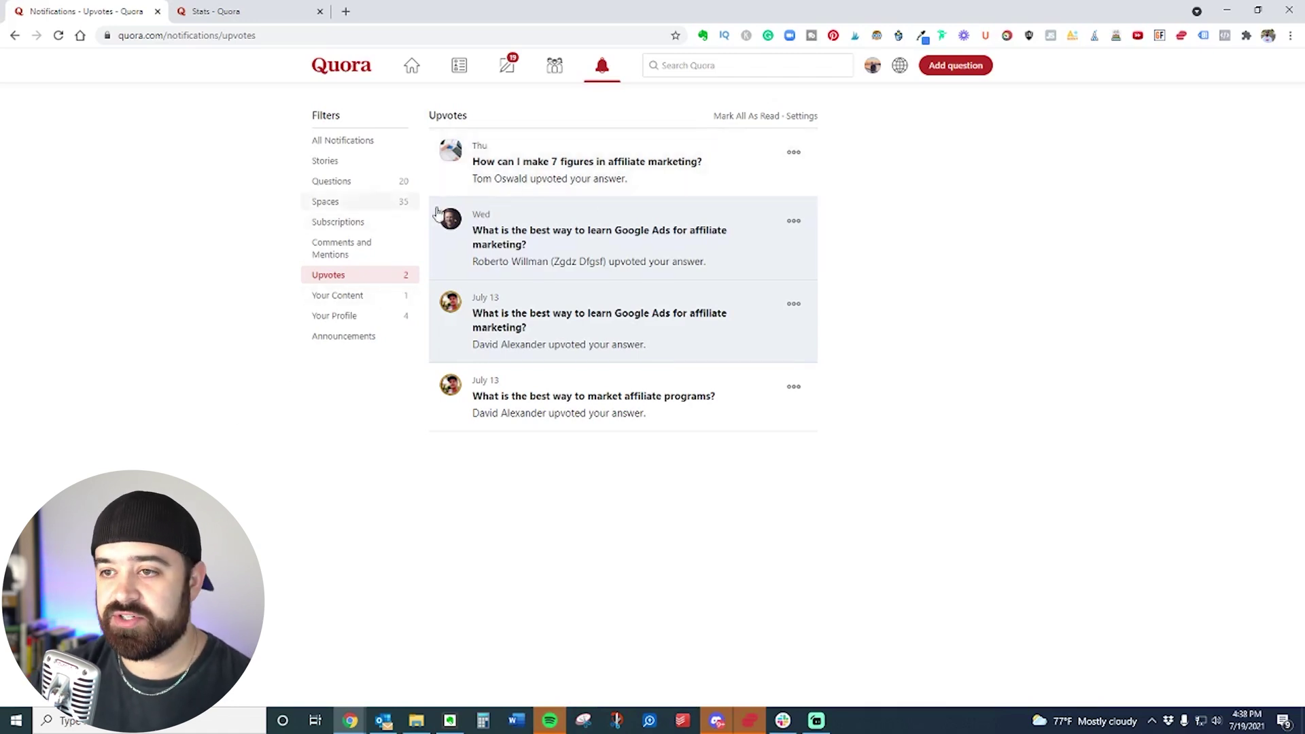
# Step: Open the upvoted answer on the best way to learn Google Ads for affiliate marketing and review its text and embedded video
pyautogui.click(653, 238)
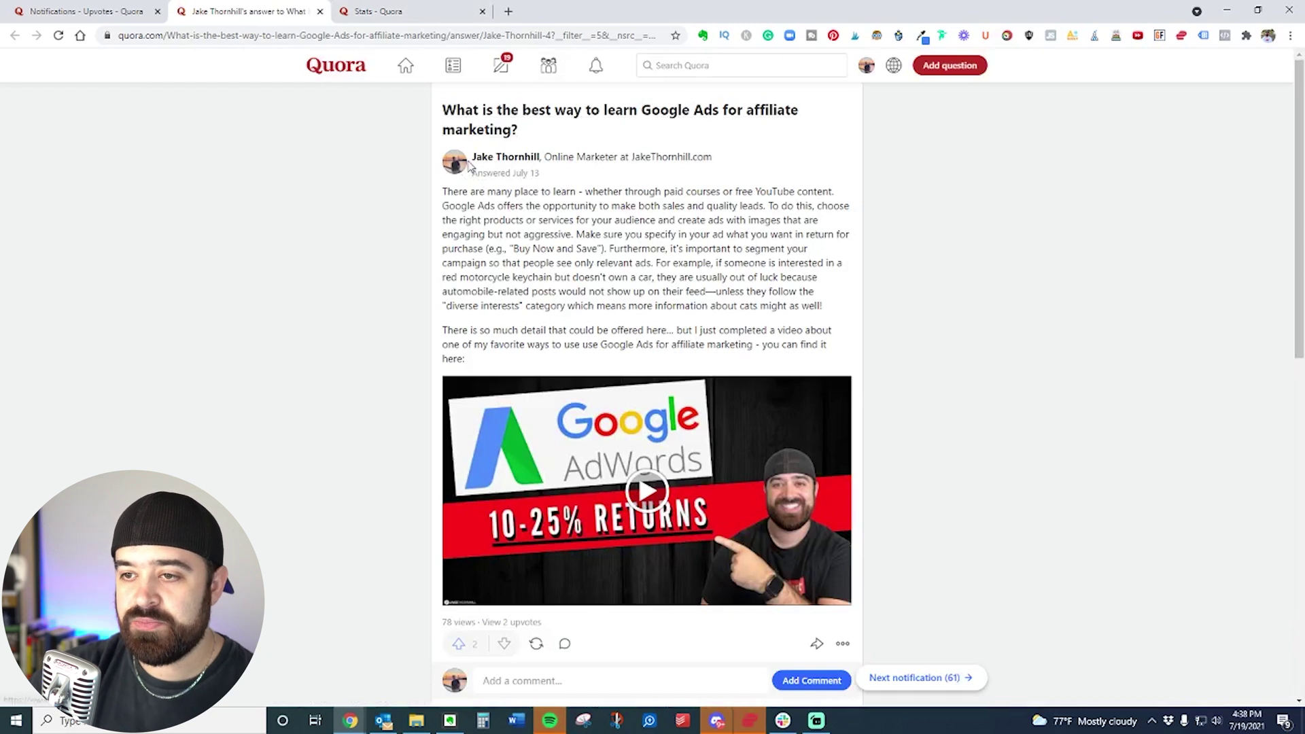
pyautogui.moveTo(443, 193); pyautogui.dragTo(554, 384)
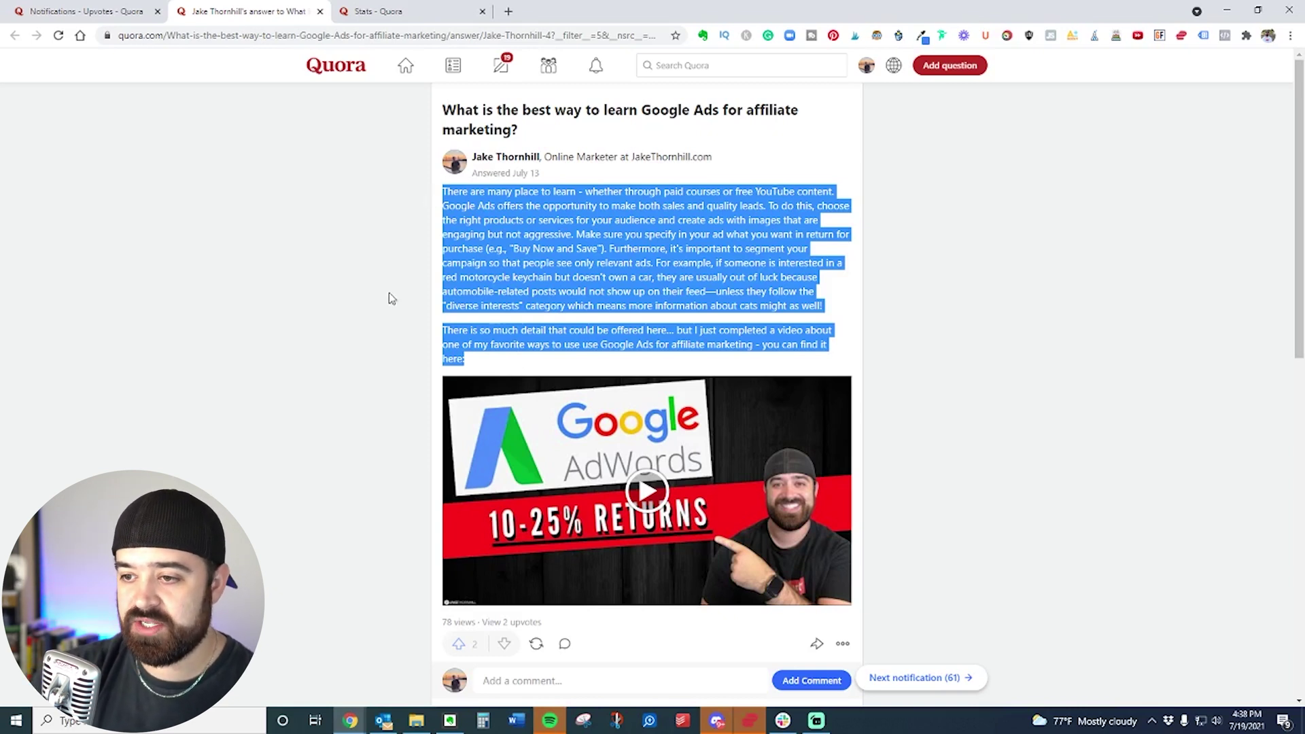
pyautogui.click(690, 212)
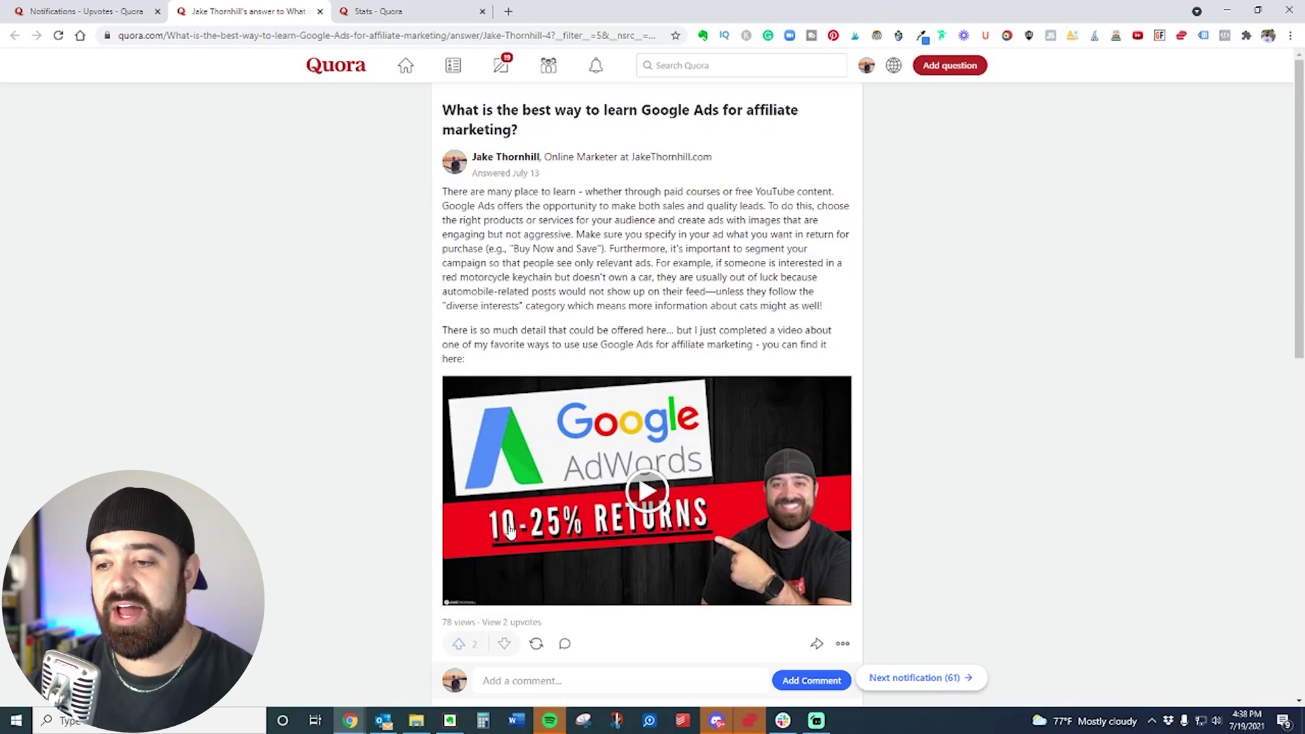
pyautogui.click(659, 496)
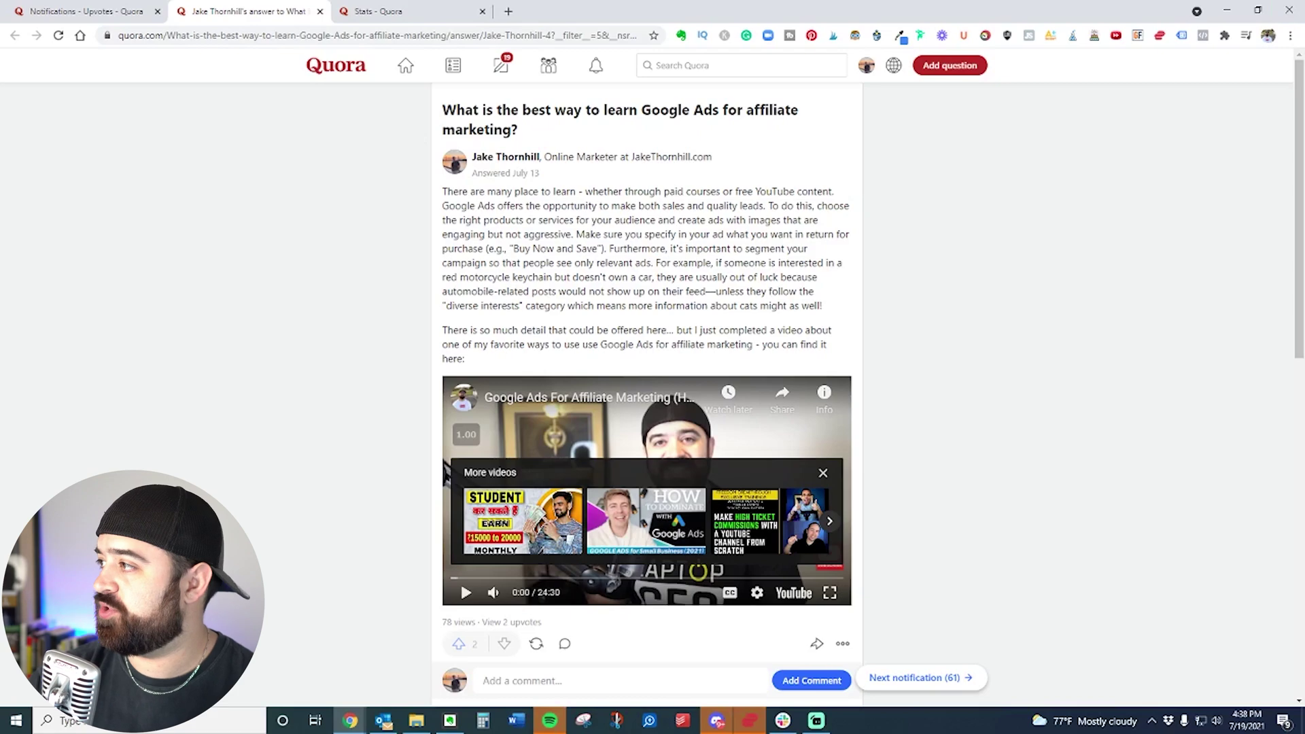
# Step: Bring the YouTube channel's videos page into this browser window and look over its uploads
pyautogui.moveTo(1304, 84); pyautogui.dragTo(639, 12)
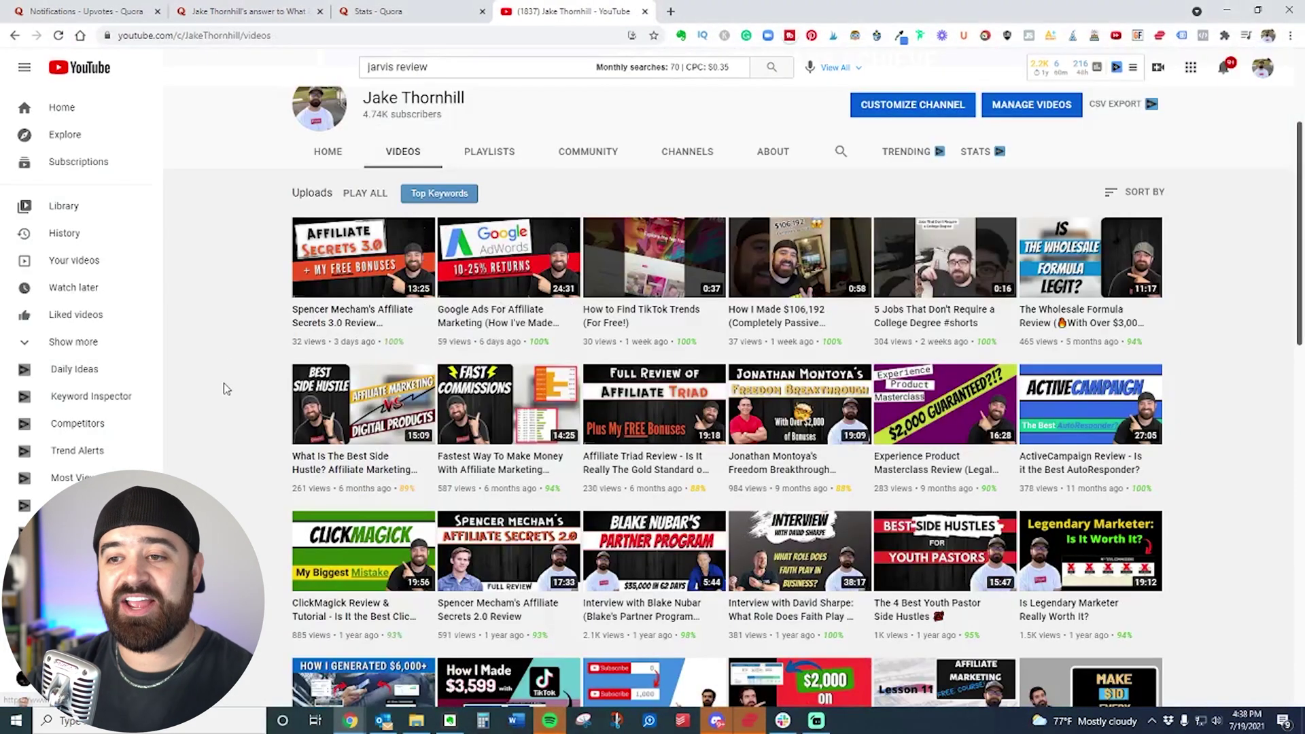
pyautogui.scroll(-1, 229, 328)
pyautogui.scroll(3, 210, 360)
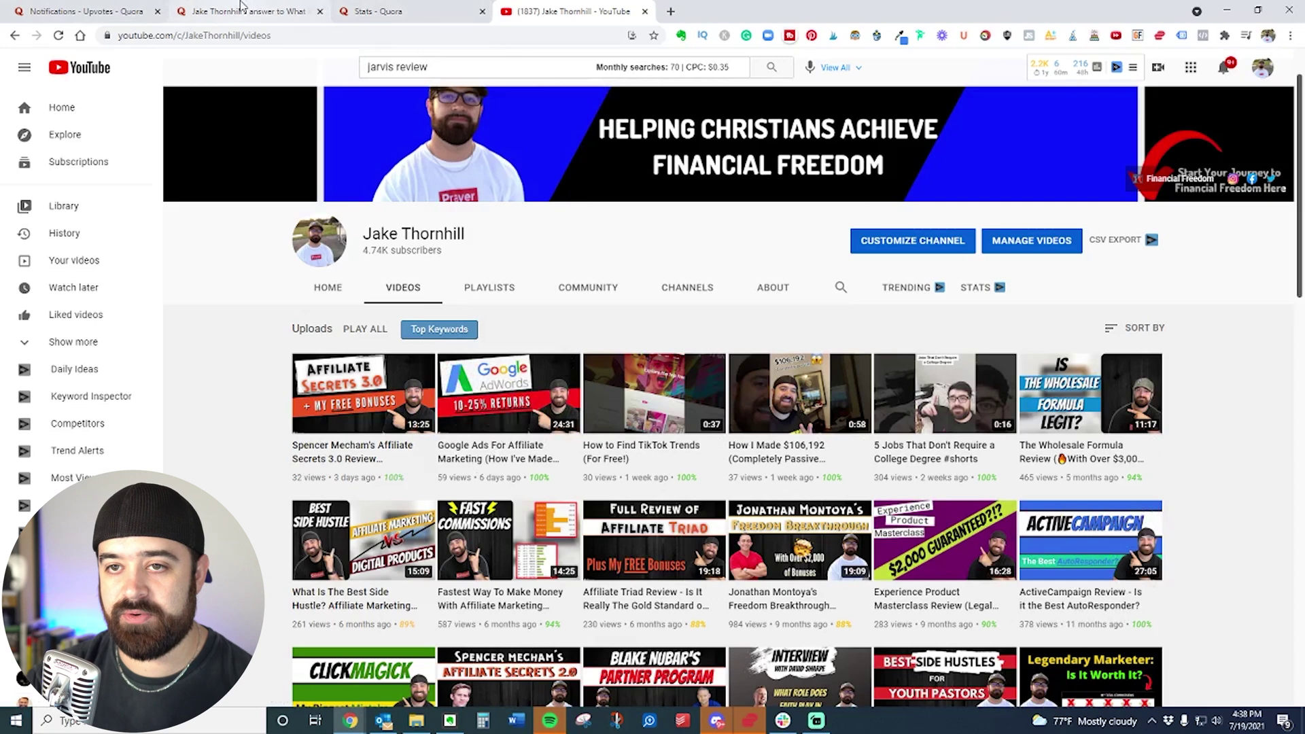
# Step: Return to the Quora home page and search the site for "activecampaign"
pyautogui.click(87, 11)
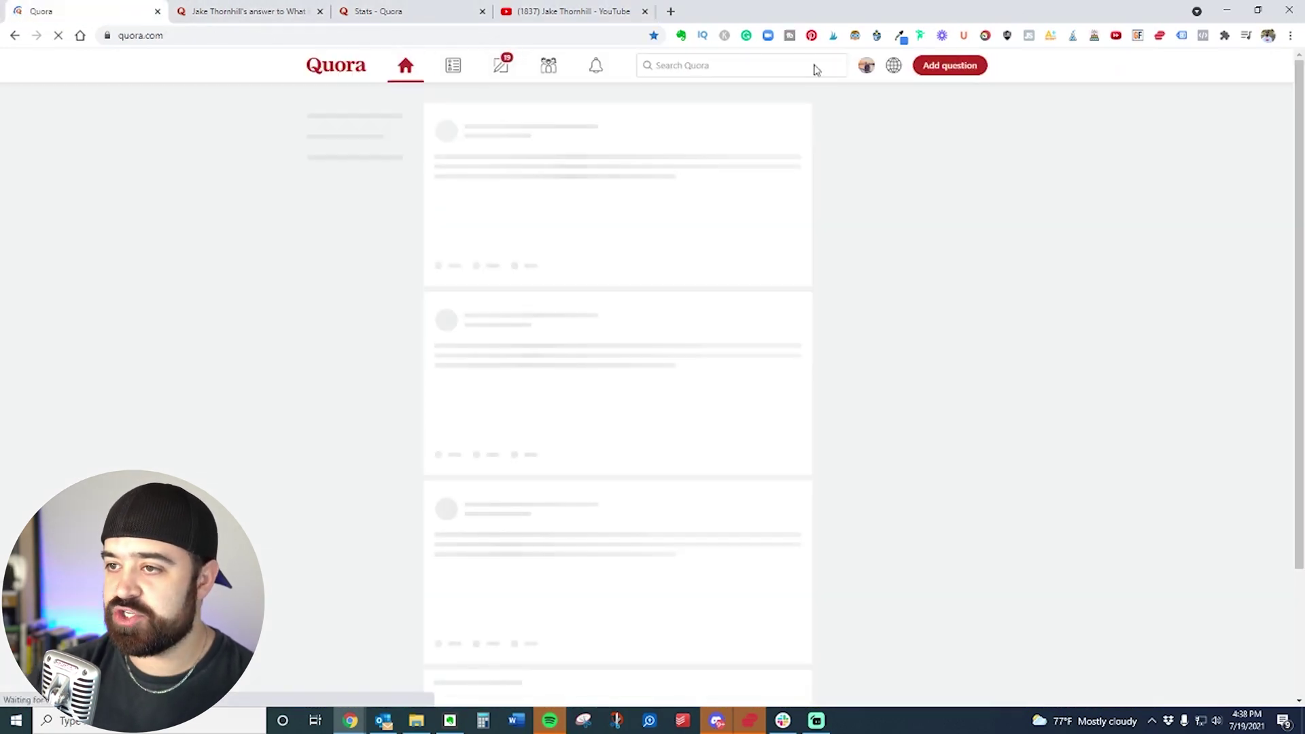
pyautogui.click(752, 63)
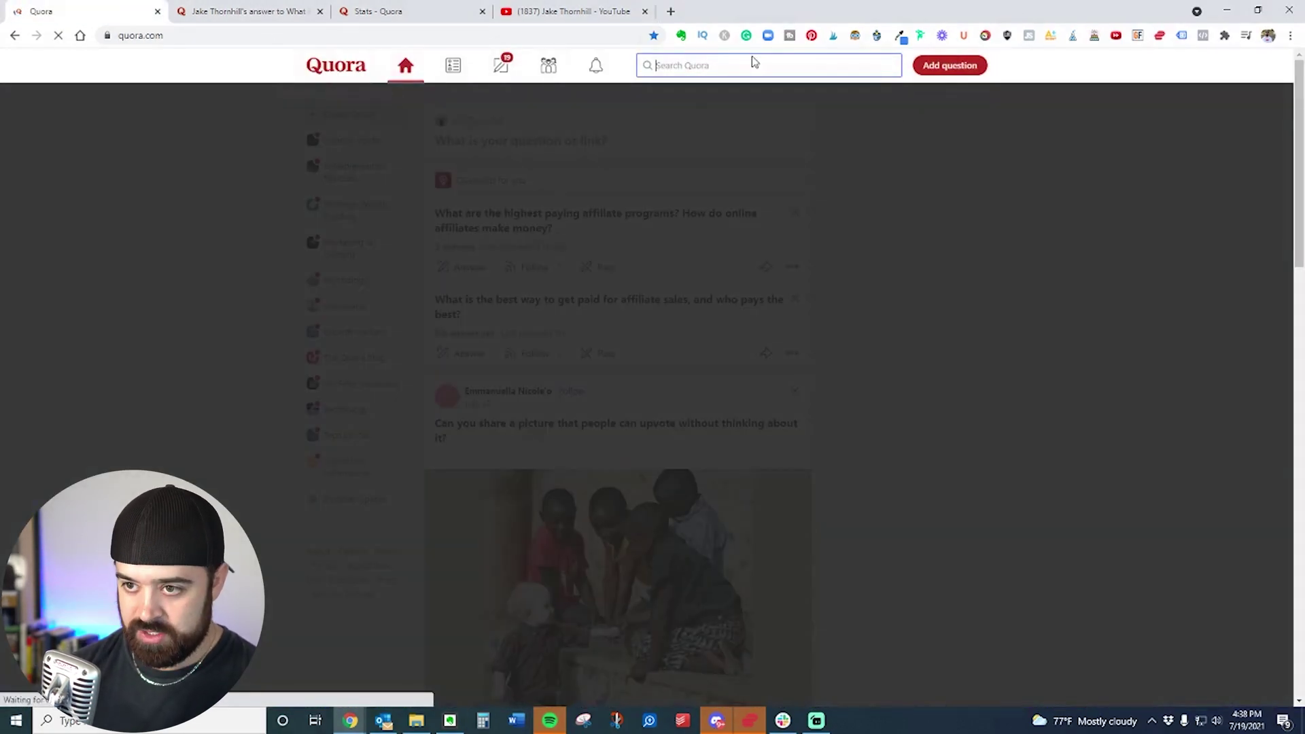
pyautogui.write('act')
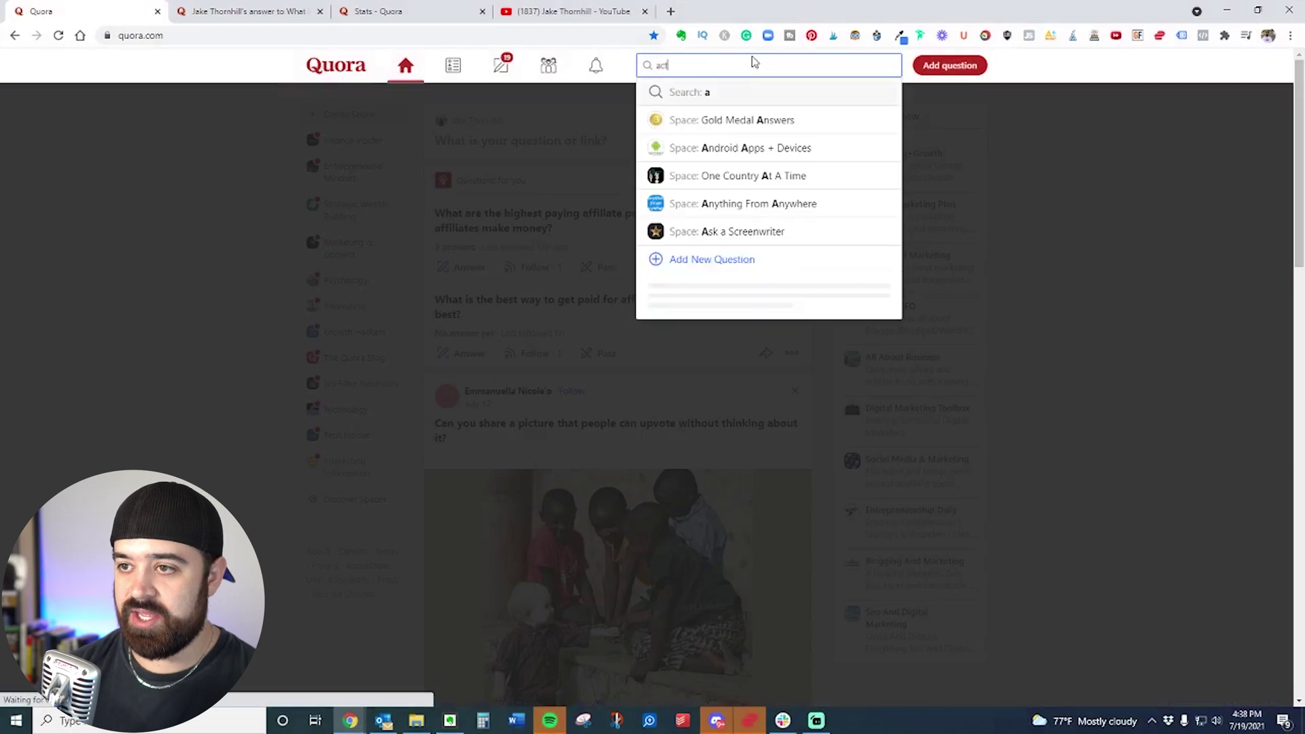
pyautogui.write('ivecampaign')
pyautogui.press('Return')
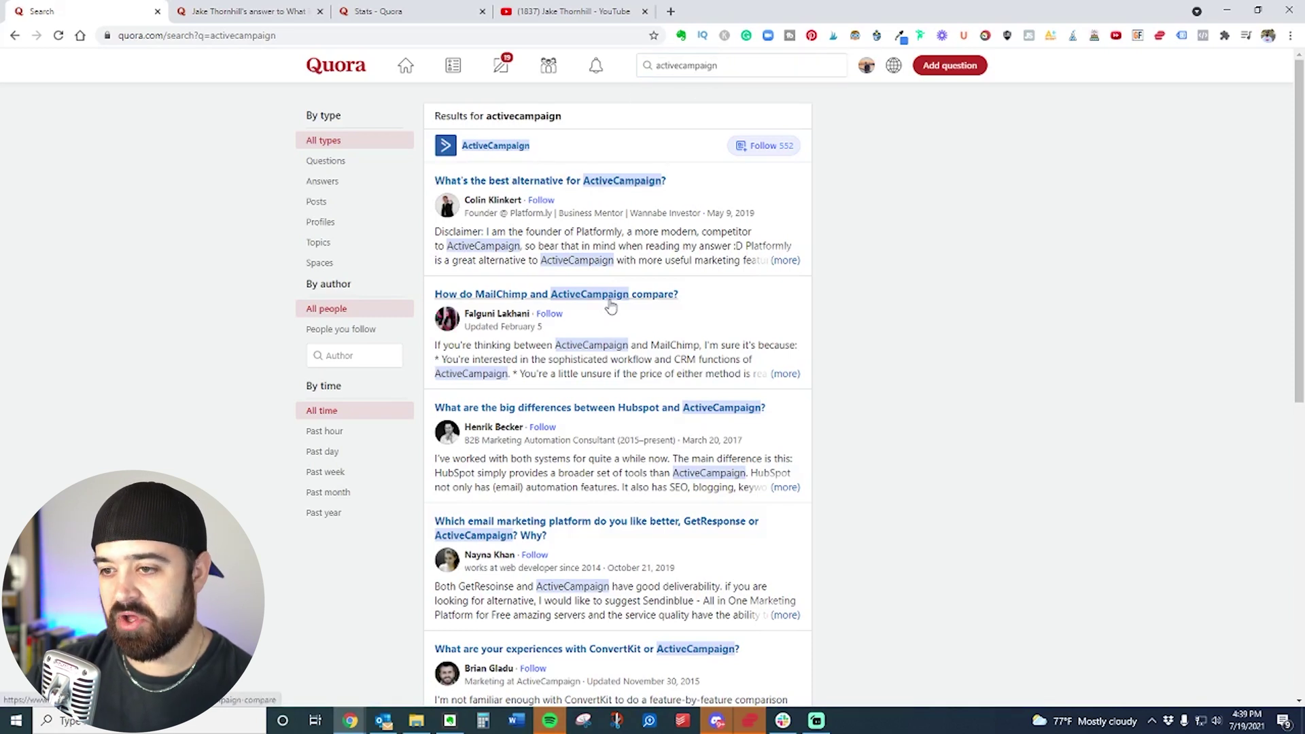
# Step: Narrow the search results to the past day and open the question "Is affiliate marketing allowed on ActiveCampaign?"
pyautogui.click(339, 432)
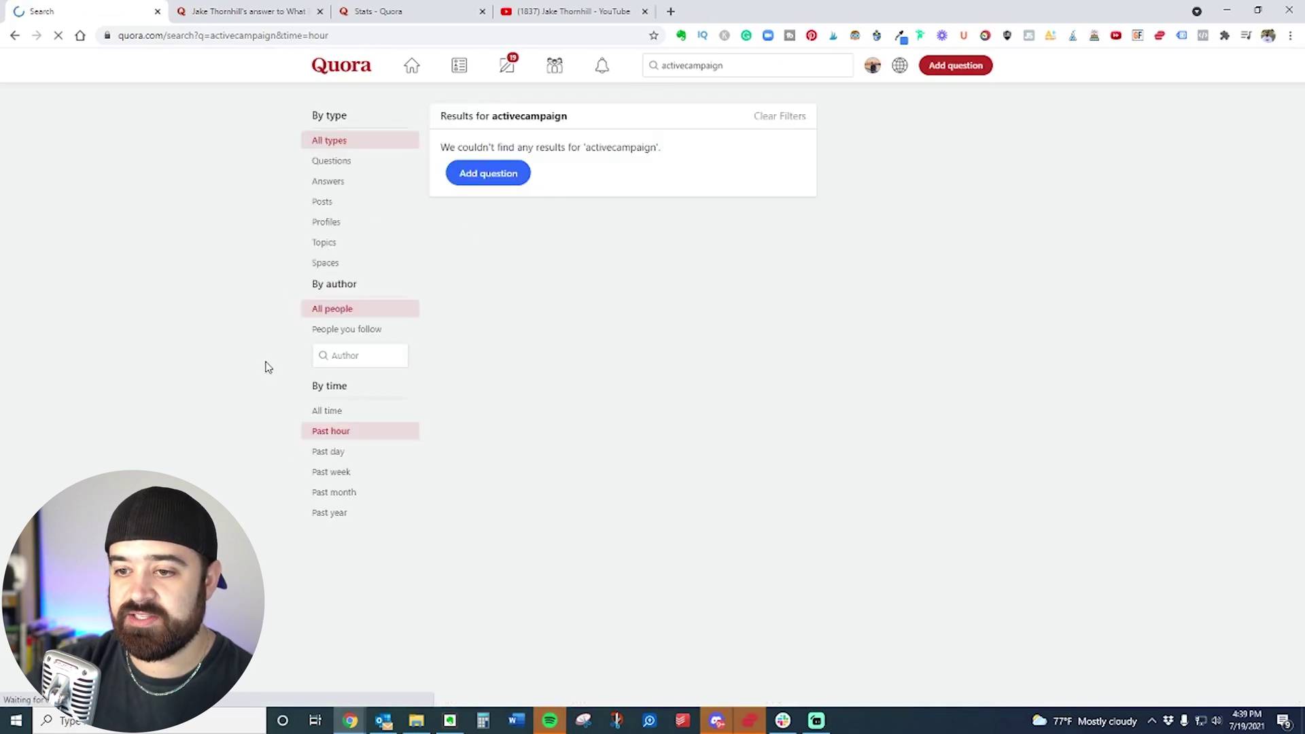
pyautogui.click(345, 452)
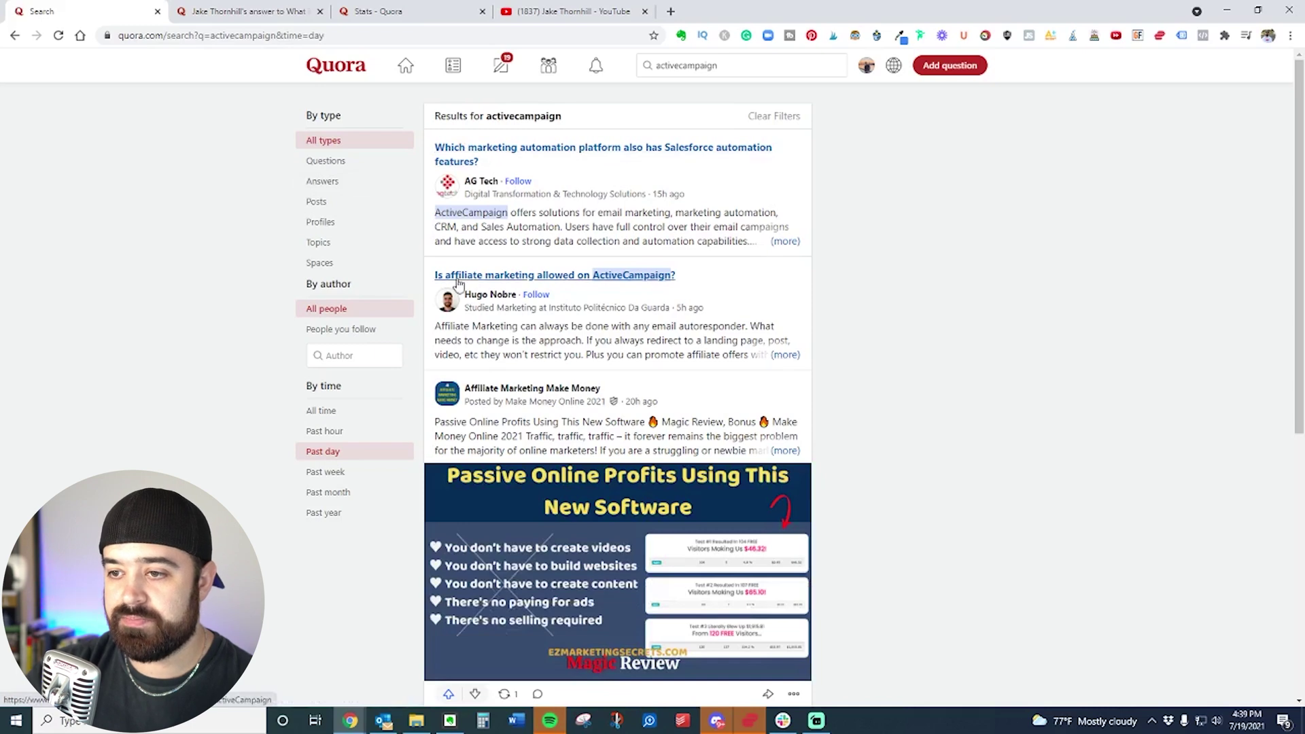
pyautogui.click(544, 277)
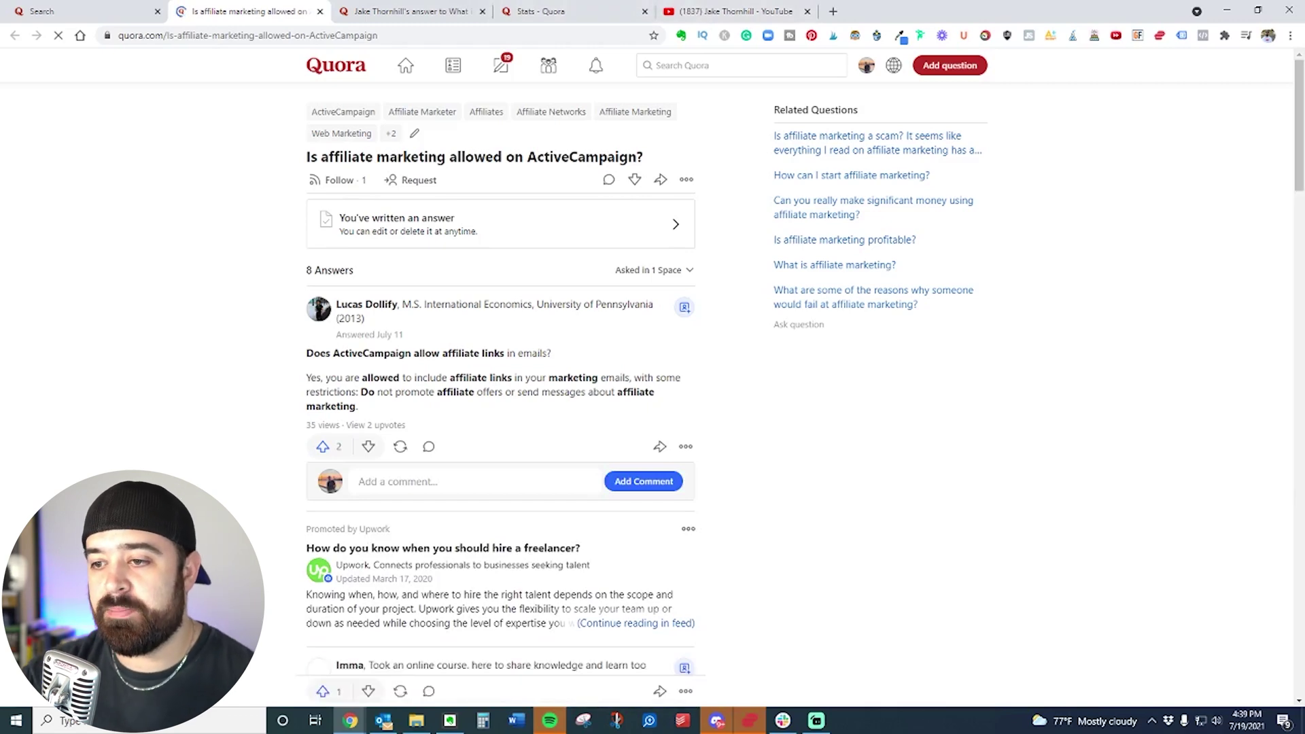
# Step: Bring the Jarvis dashboard into this browser window and open its Quora Answers template
pyautogui.moveTo(1304, 34); pyautogui.dragTo(765, 2)
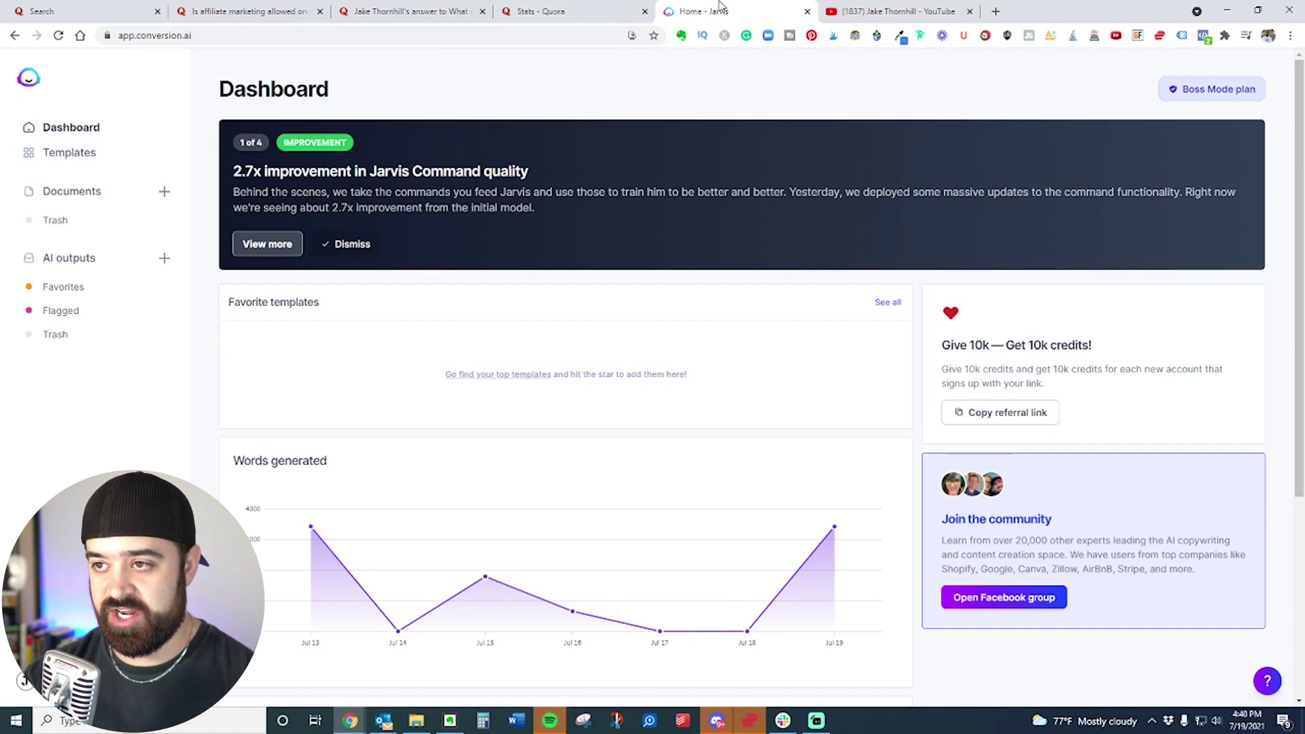
pyautogui.click(73, 155)
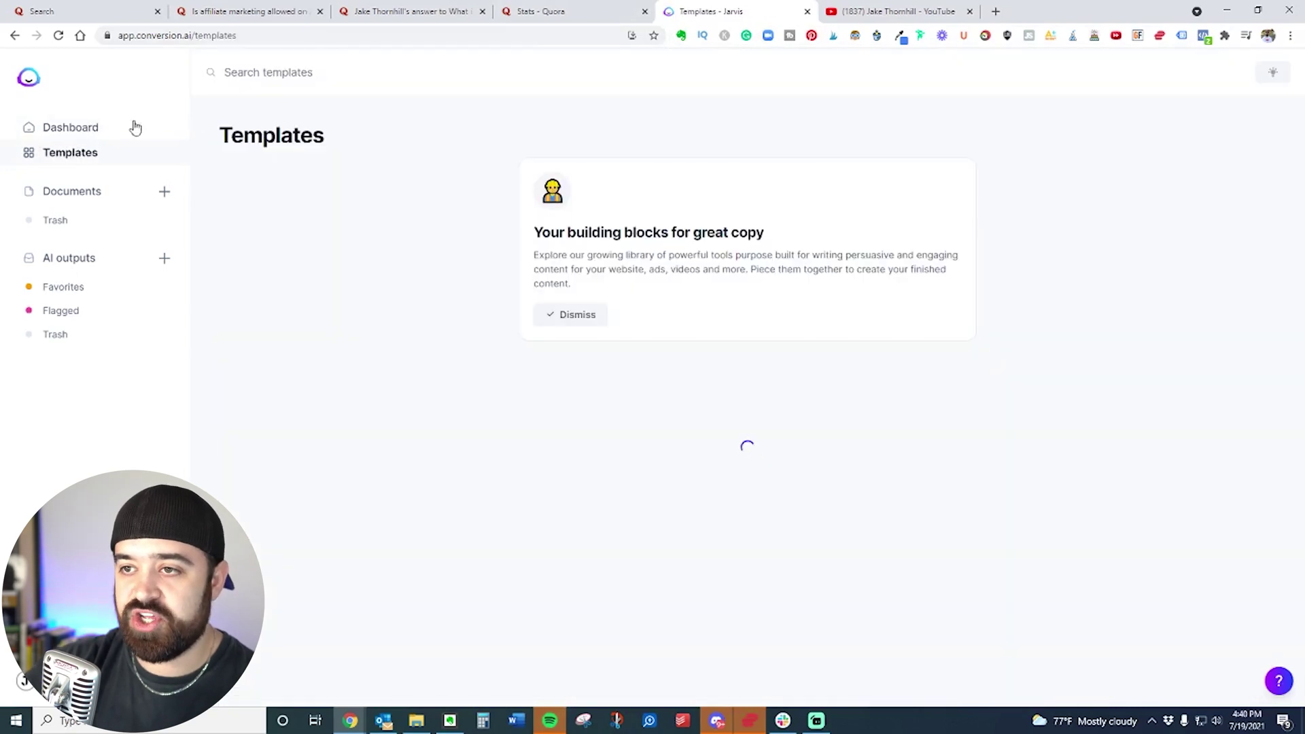
pyautogui.scroll(-6, 902, 284)
pyautogui.scroll(-20, 911, 293)
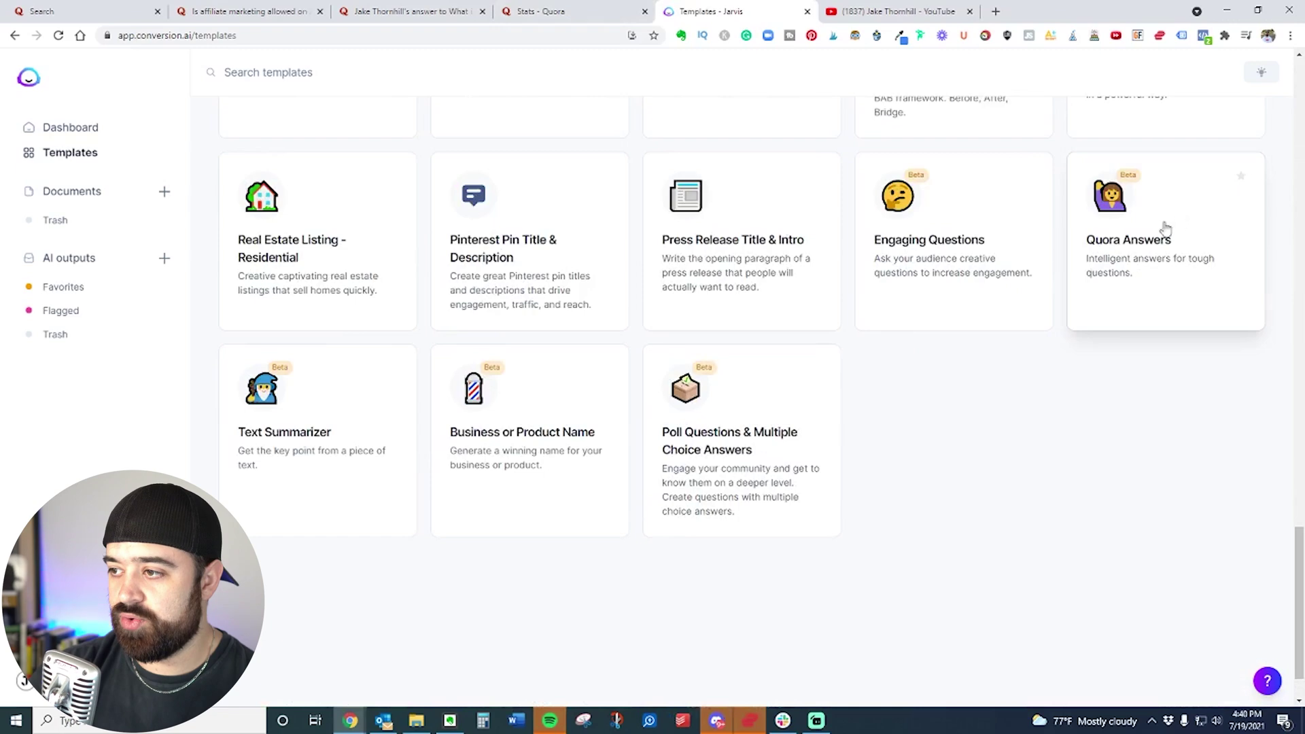
pyautogui.click(1173, 225)
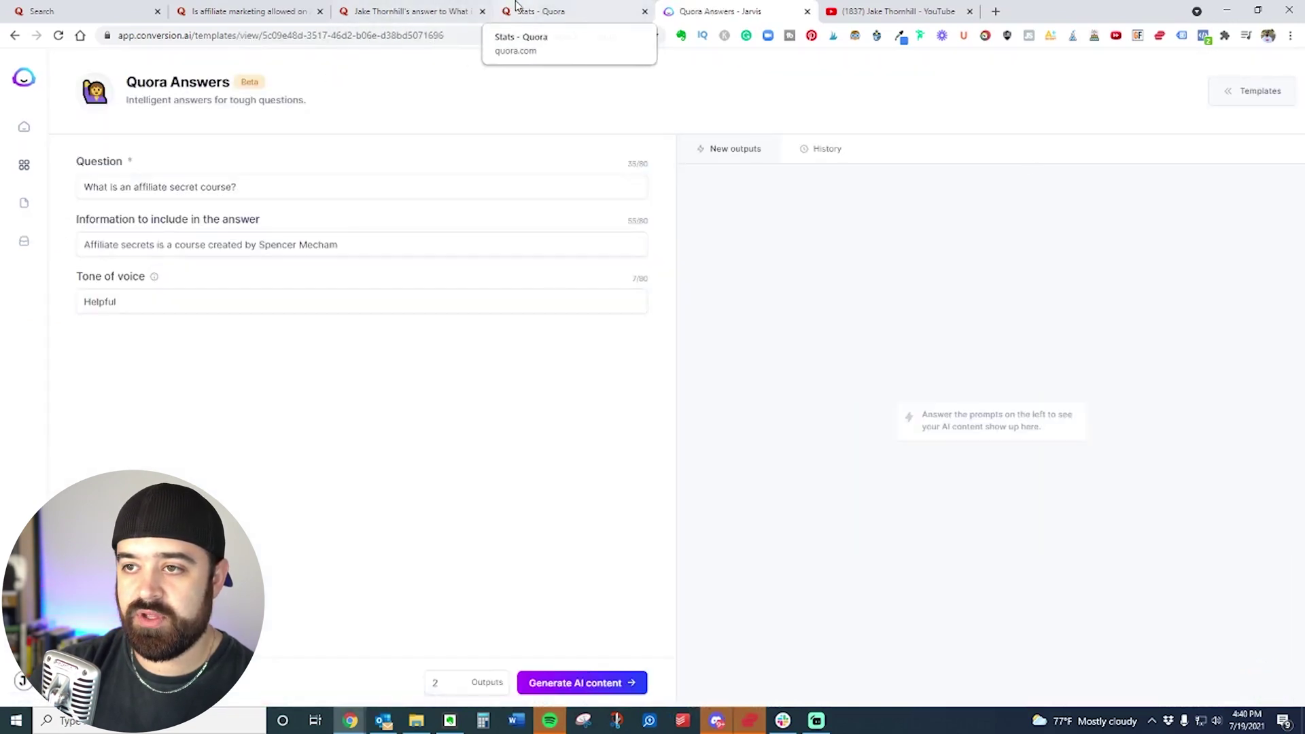
# Step: Place the Quora Answers tab beside the ActiveCampaign question tab and close the Google Ads answer, Stats and YouTube tabs
pyautogui.click(564, 10)
pyautogui.click(431, 6)
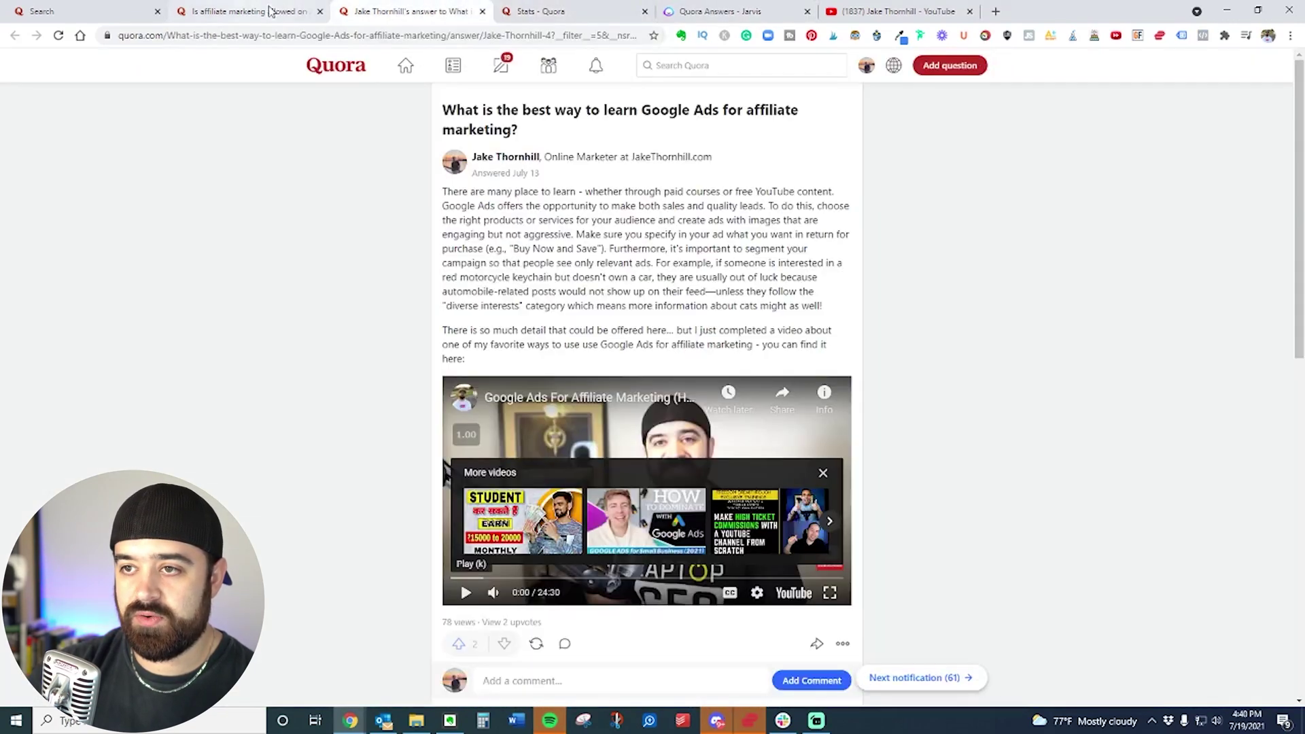
pyautogui.moveTo(720, 11); pyautogui.dragTo(332, 6)
pyautogui.click(571, 11)
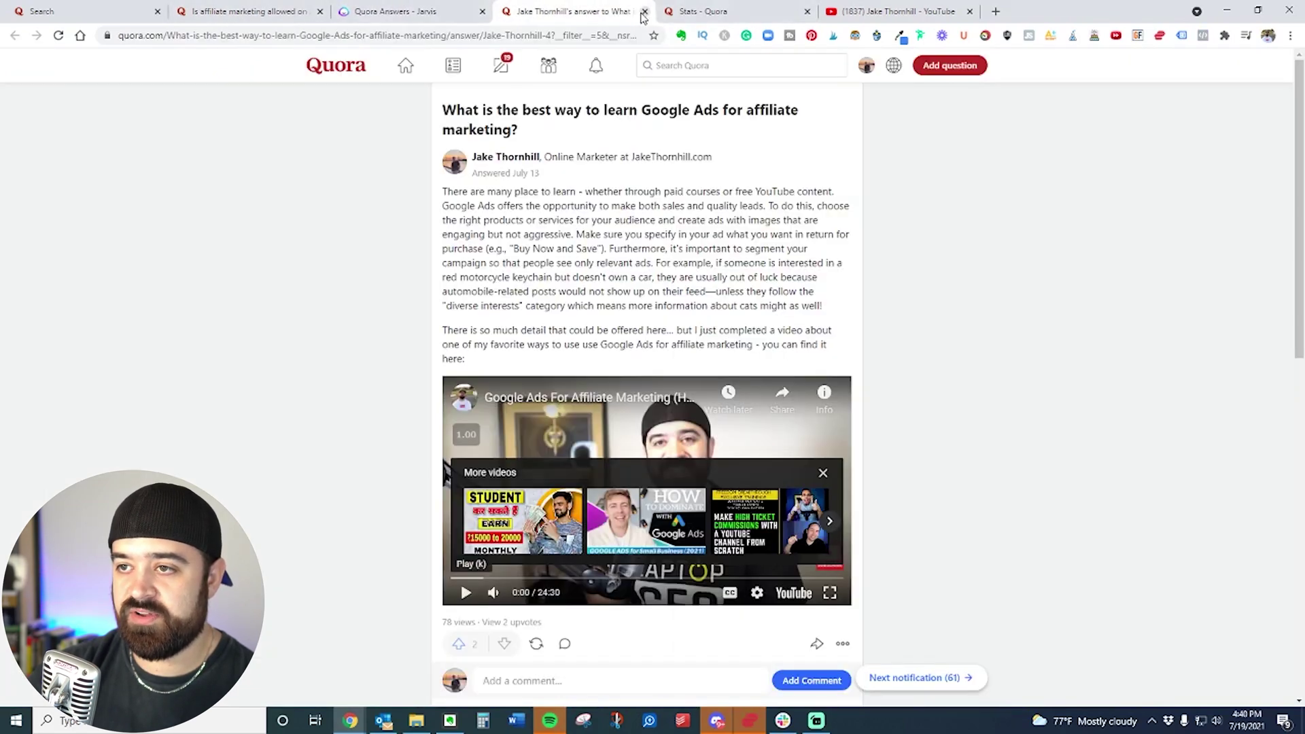
pyautogui.click(644, 12)
pyautogui.click(644, 12)
pyautogui.click(644, 11)
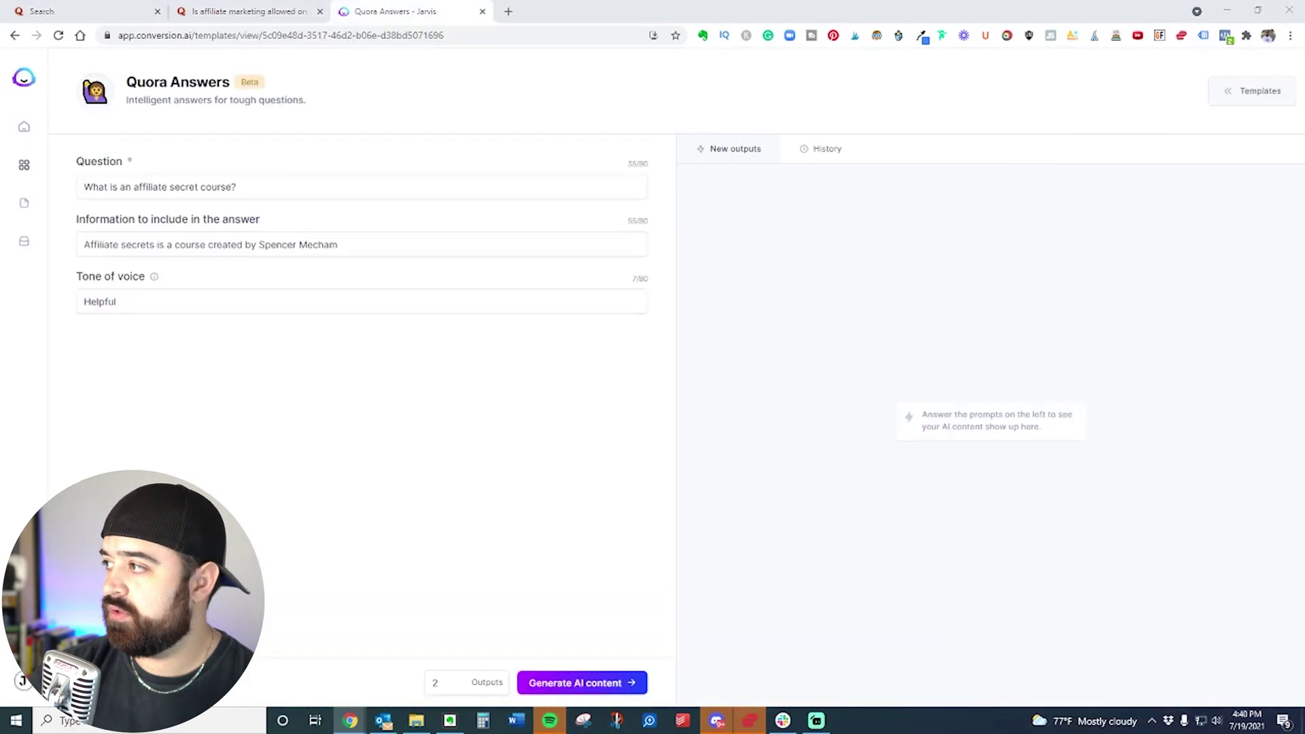
# Step: Copy the title "Is affiliate marketing allowed on ActiveCampaign?" from Quora and use it as the question in the Jarvis template
pyautogui.click(282, 10)
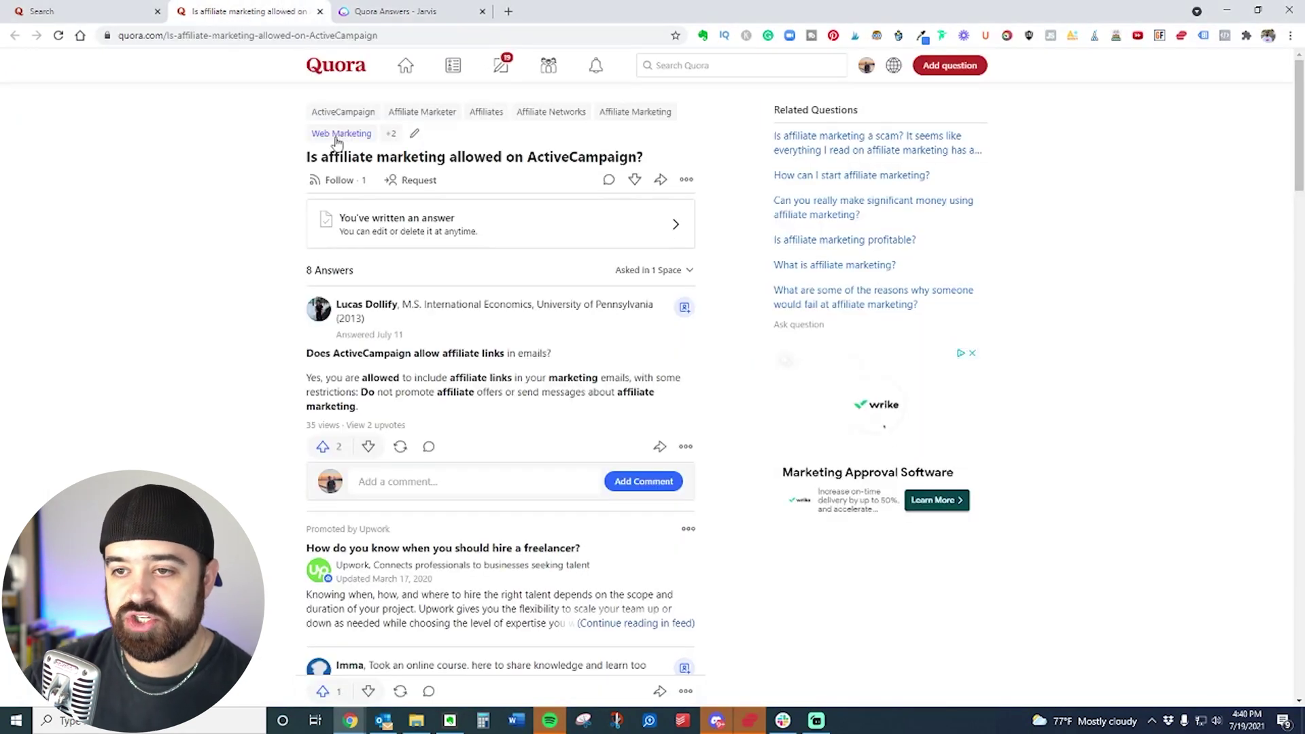
pyautogui.moveTo(301, 155)
pyautogui.mouseDown()
pyautogui.moveTo(649, 157)
pyautogui.moveTo(321, 171)
pyautogui.moveTo(308, 158)
pyautogui.mouseUp()
pyautogui.hotkey('ctrl', 'c')
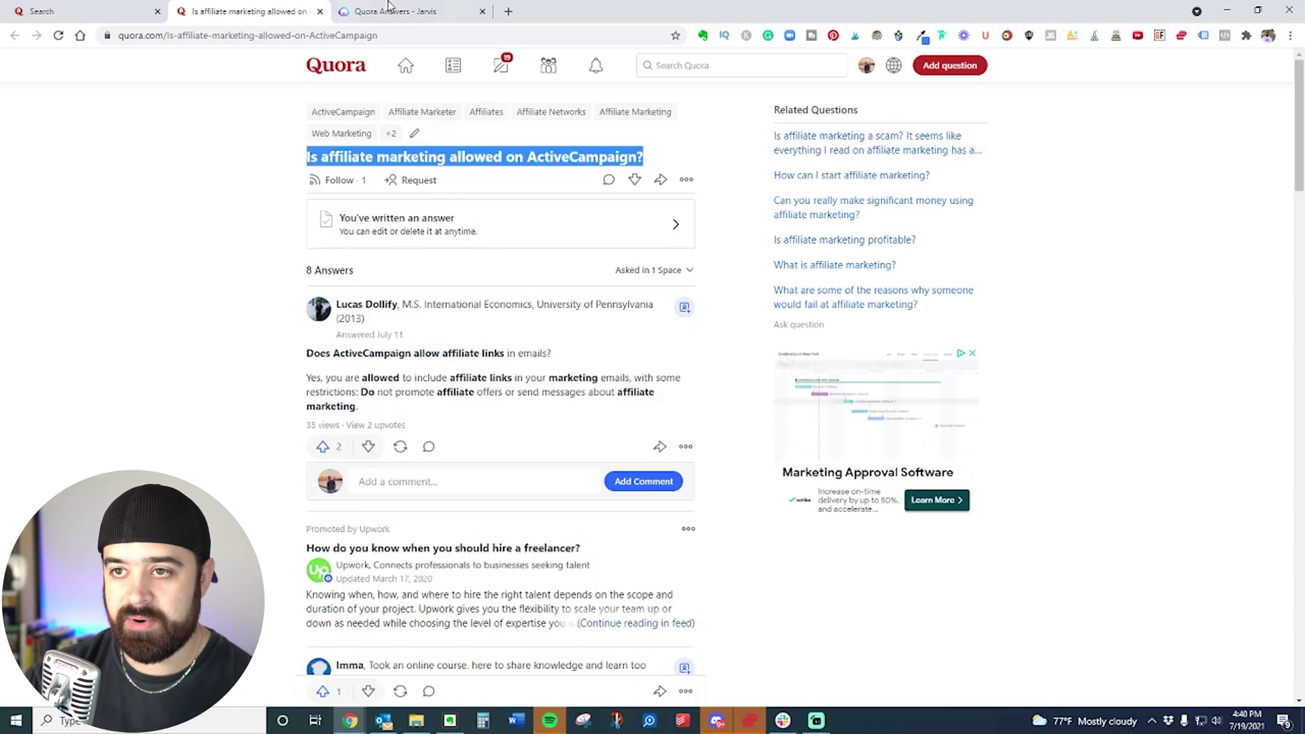
pyautogui.click(398, 10)
pyautogui.doubleClick(214, 193)
pyautogui.hotkey('ctrl', 'a')
pyautogui.hotkey('ctrl', 'v')
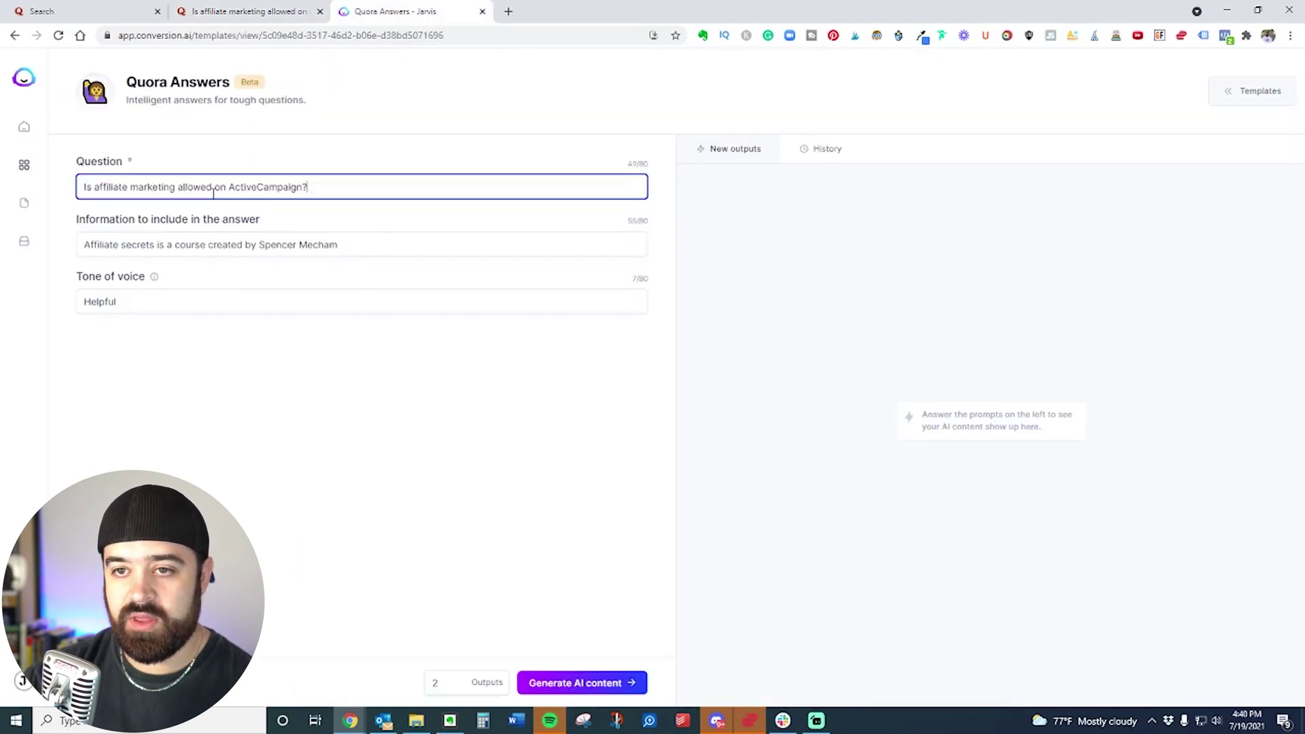
# Step: Set the information to include to "Yes, you can absolutely use activecampaign for affiliate marekting!" and generate the AI content
pyautogui.doubleClick(262, 244)
pyautogui.hotkey('ctrl', 'a')
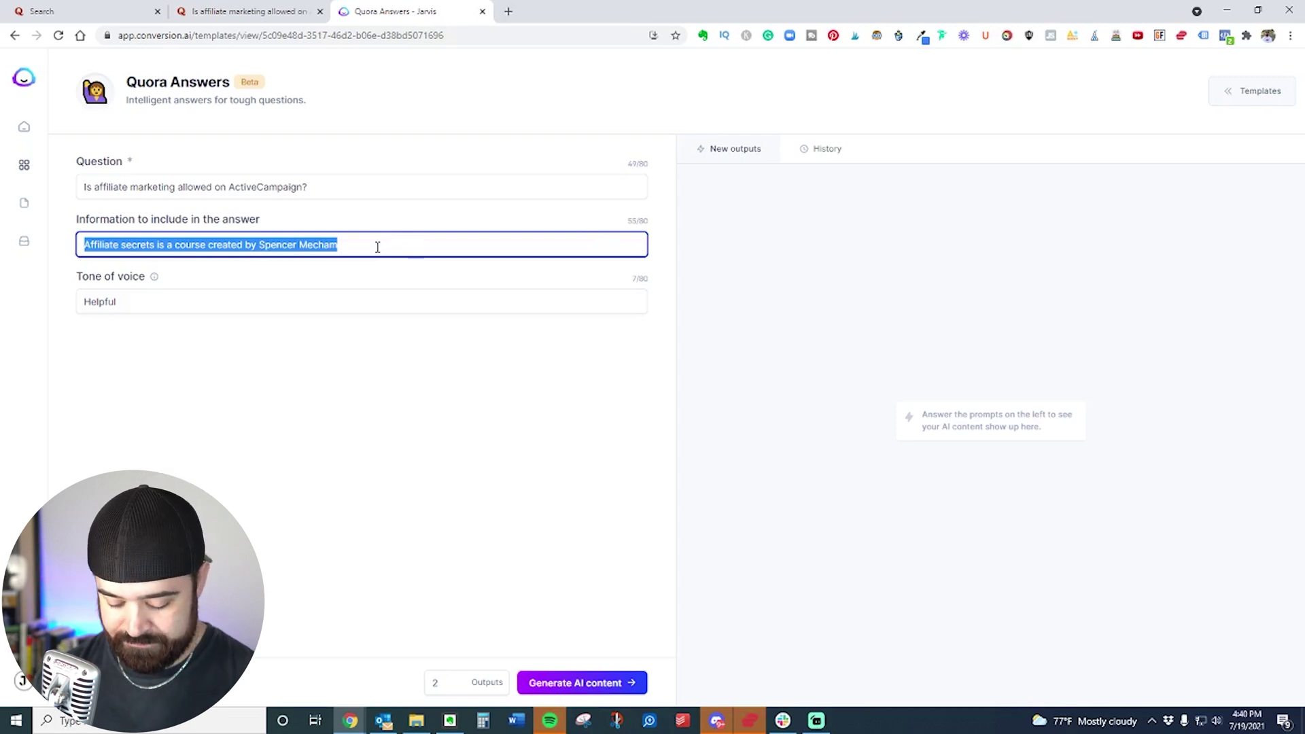
pyautogui.write('Yes, you can absolutely us')
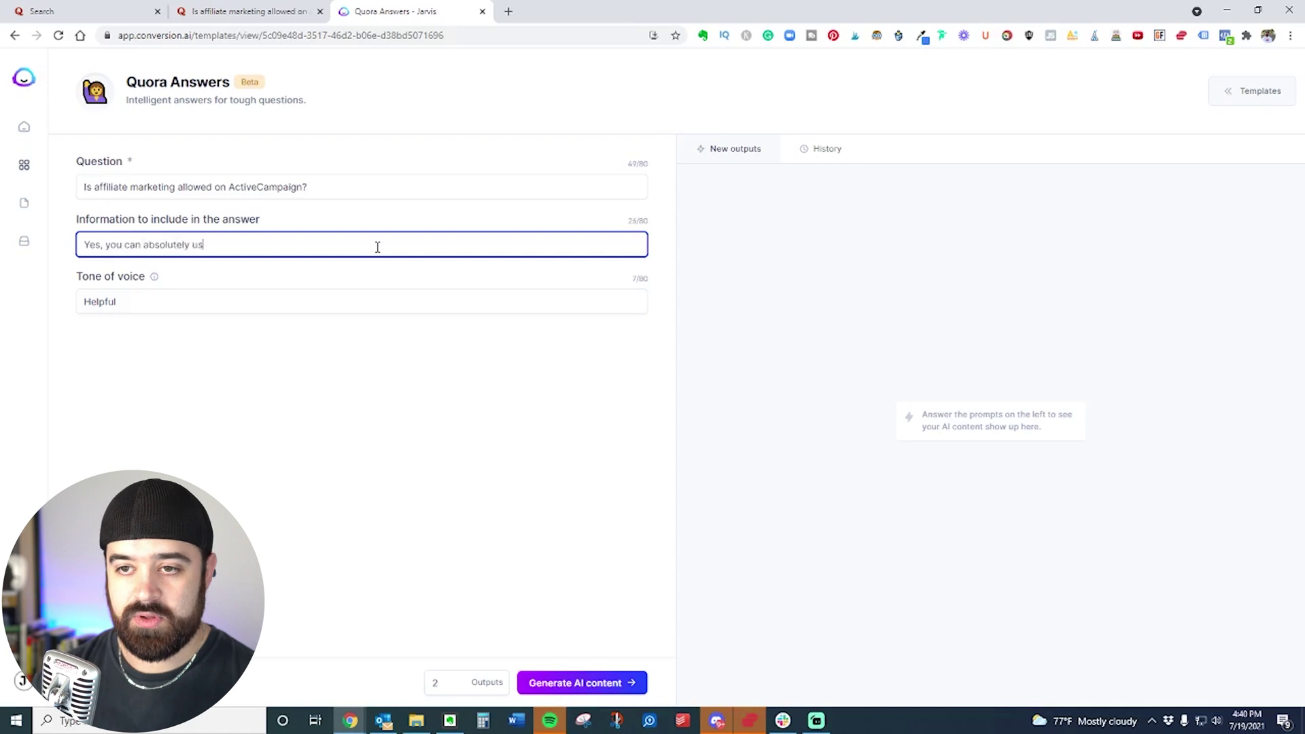
pyautogui.write('e activecampaign for affiliate marekting')
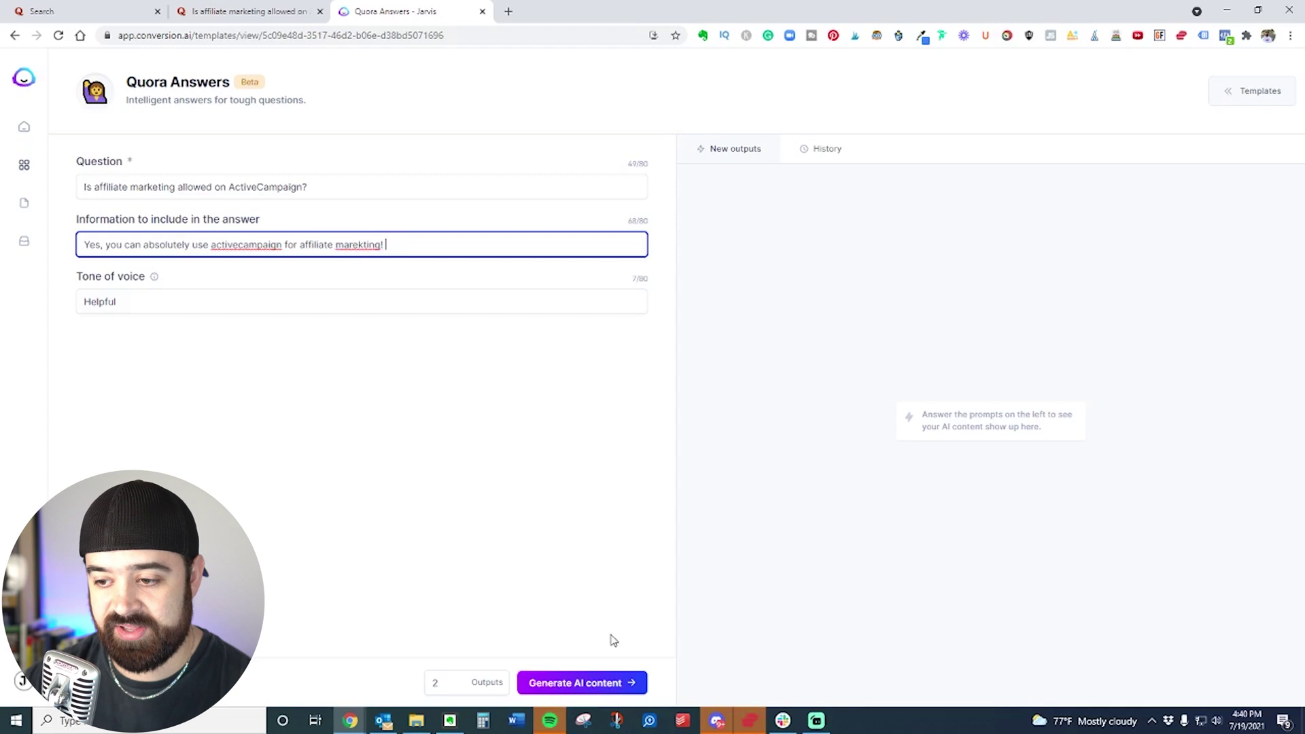
pyautogui.click(591, 693)
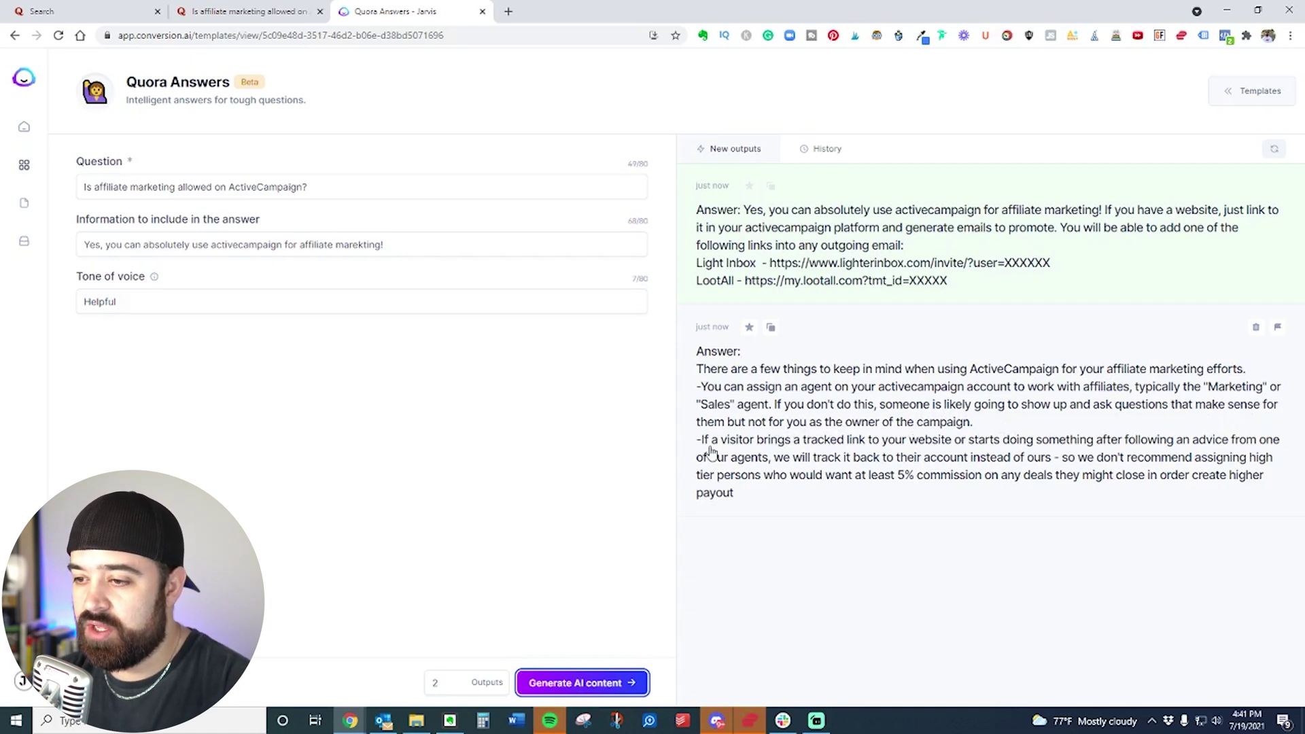
# Step: Set the number of outputs to 3 and generate the Quora answers again
pyautogui.click(457, 680)
pyautogui.click(582, 683)
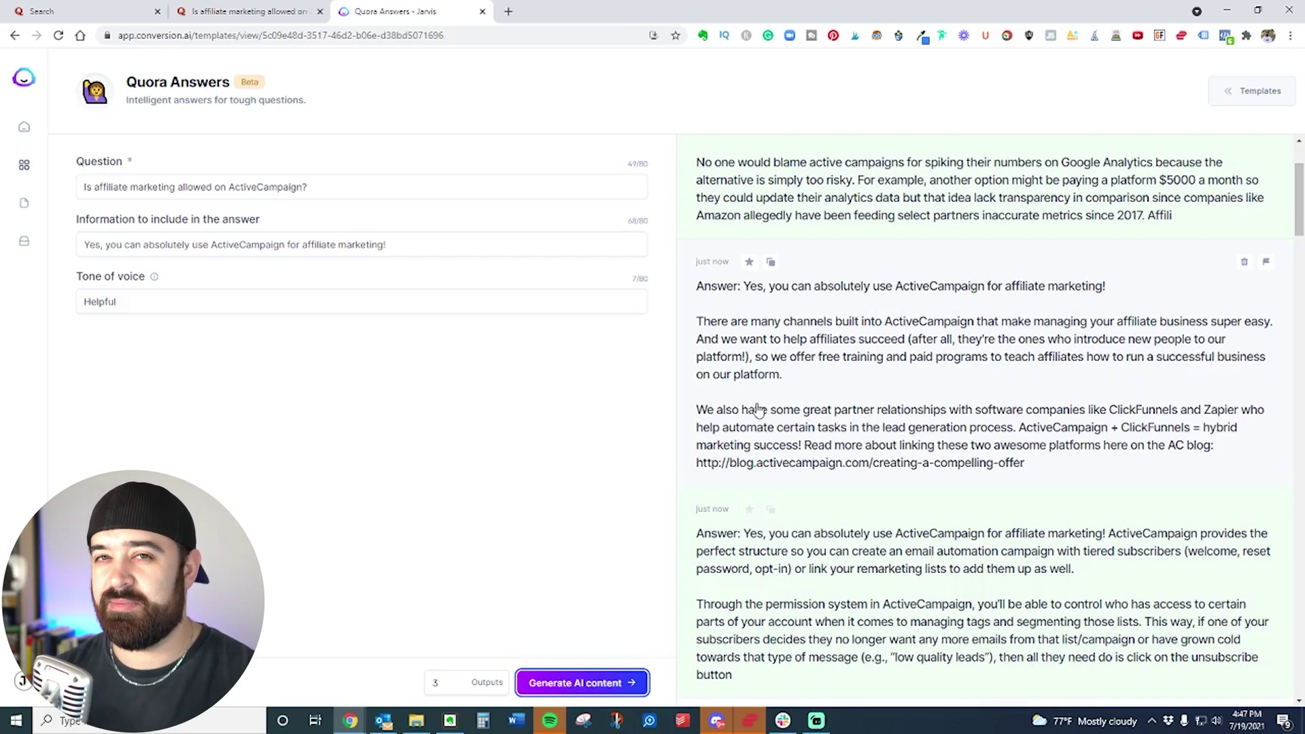
# Step: Copy the generated answer mentioning ClickFunnels and Zapier, and look through the existing answers to the ActiveCampaign question on Quora
pyautogui.click(771, 262)
pyautogui.click(286, 8)
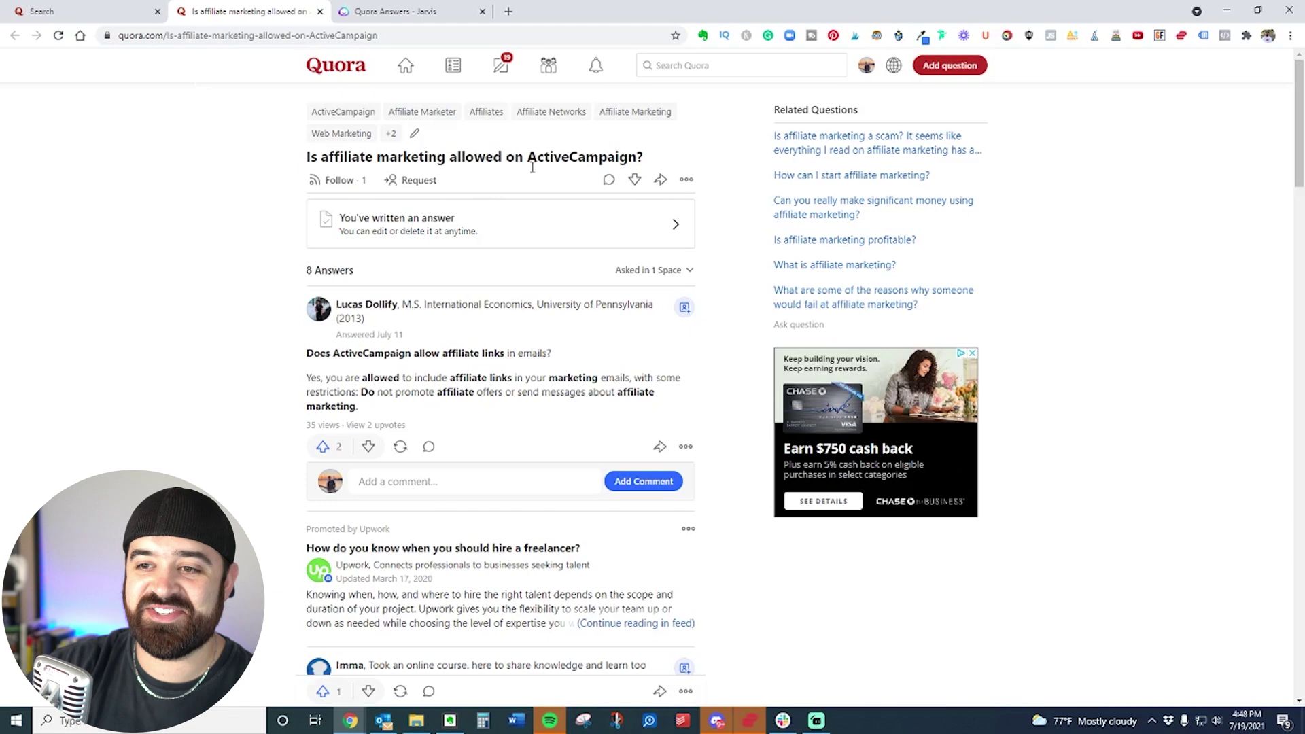
pyautogui.scroll(-6, 321, 331)
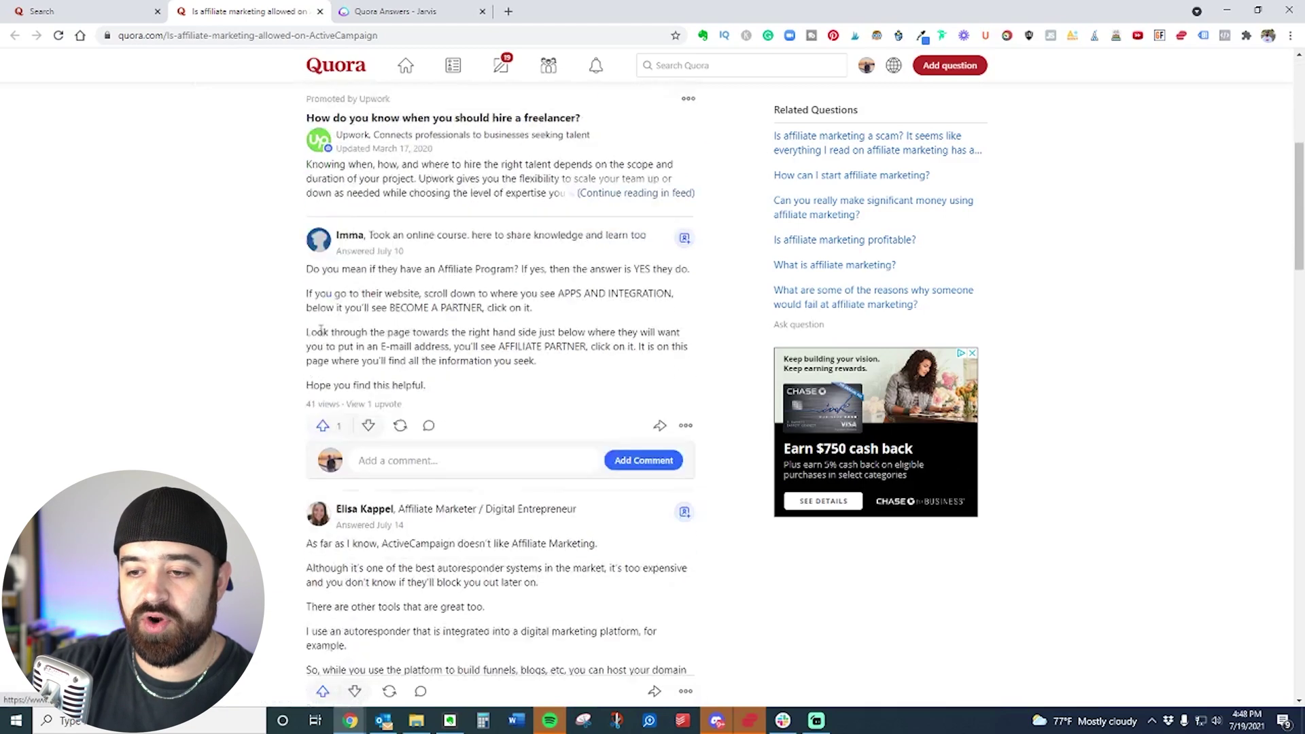
pyautogui.scroll(-5, 321, 331)
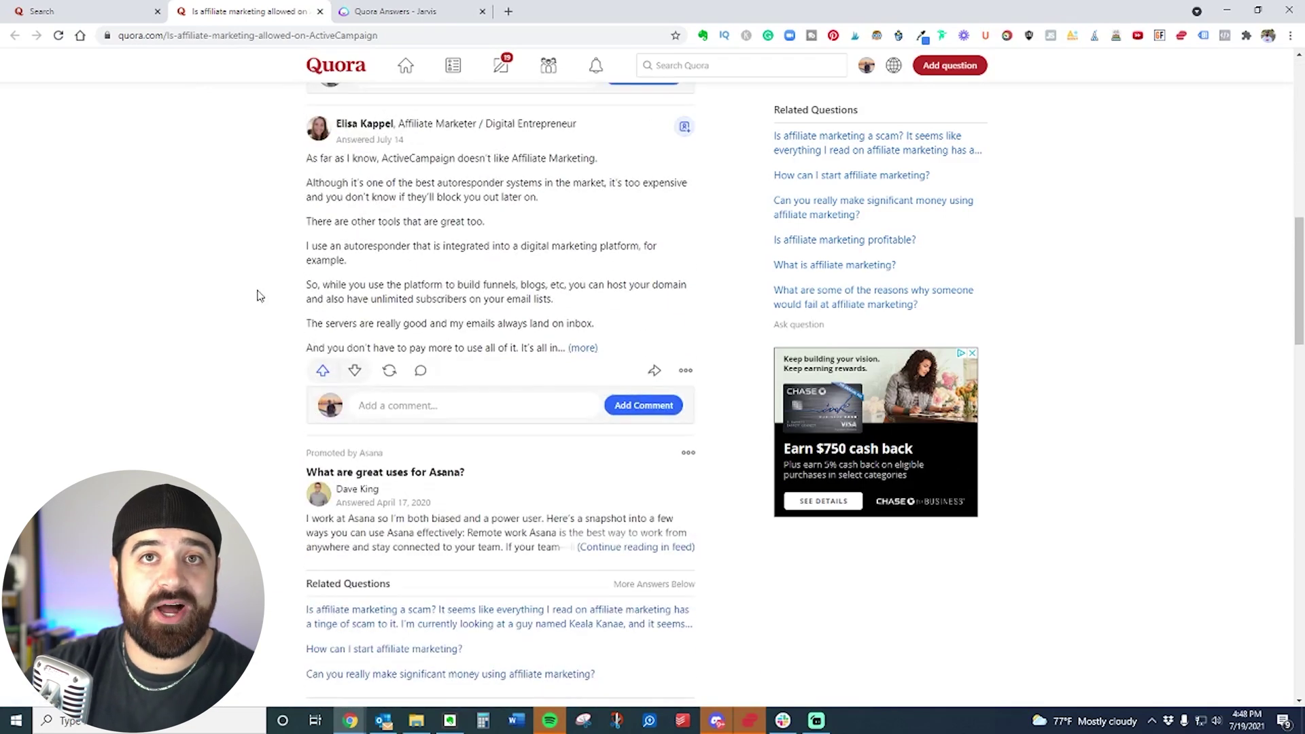
pyautogui.scroll(-7, 257, 296)
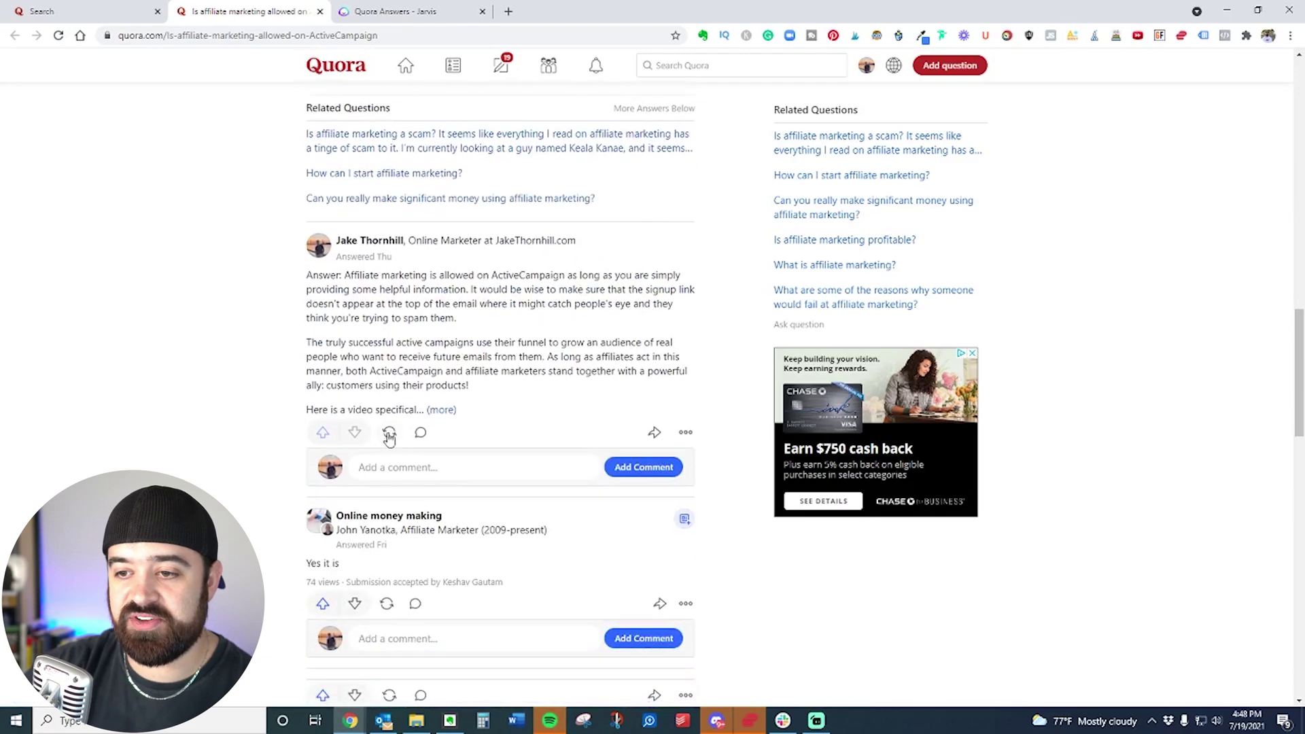
# Step: Expand the own published answer to the ActiveCampaign question and review its text, embedded video and view count
pyautogui.click(452, 410)
pyautogui.moveTo(344, 275); pyautogui.dragTo(451, 296)
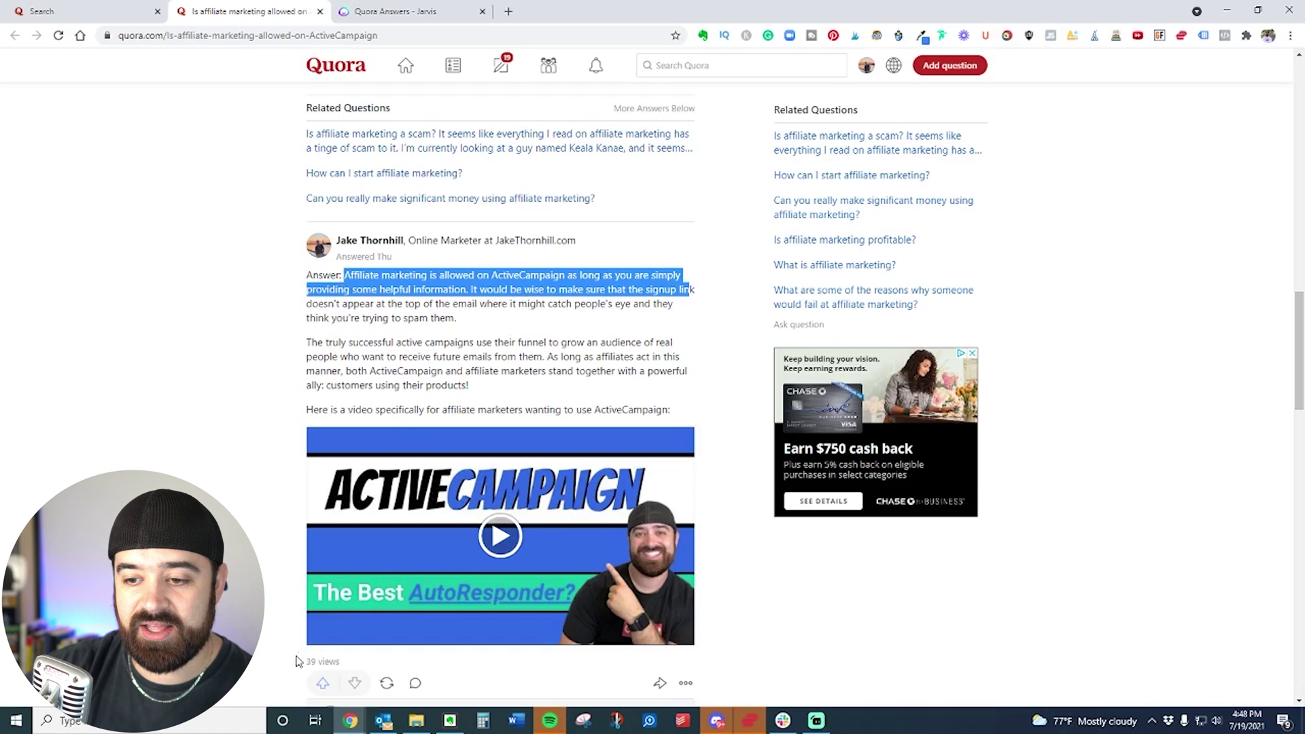
pyautogui.moveTo(303, 667); pyautogui.dragTo(334, 662)
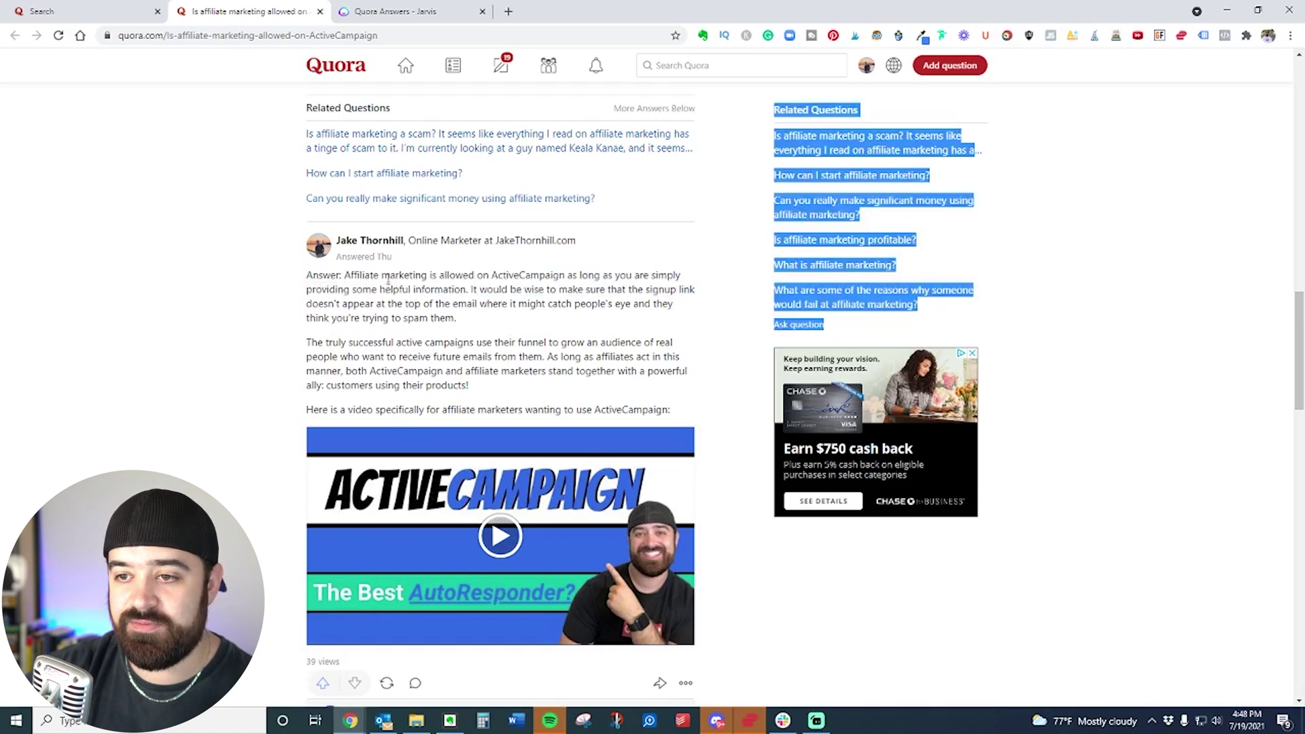
pyautogui.click(419, 351)
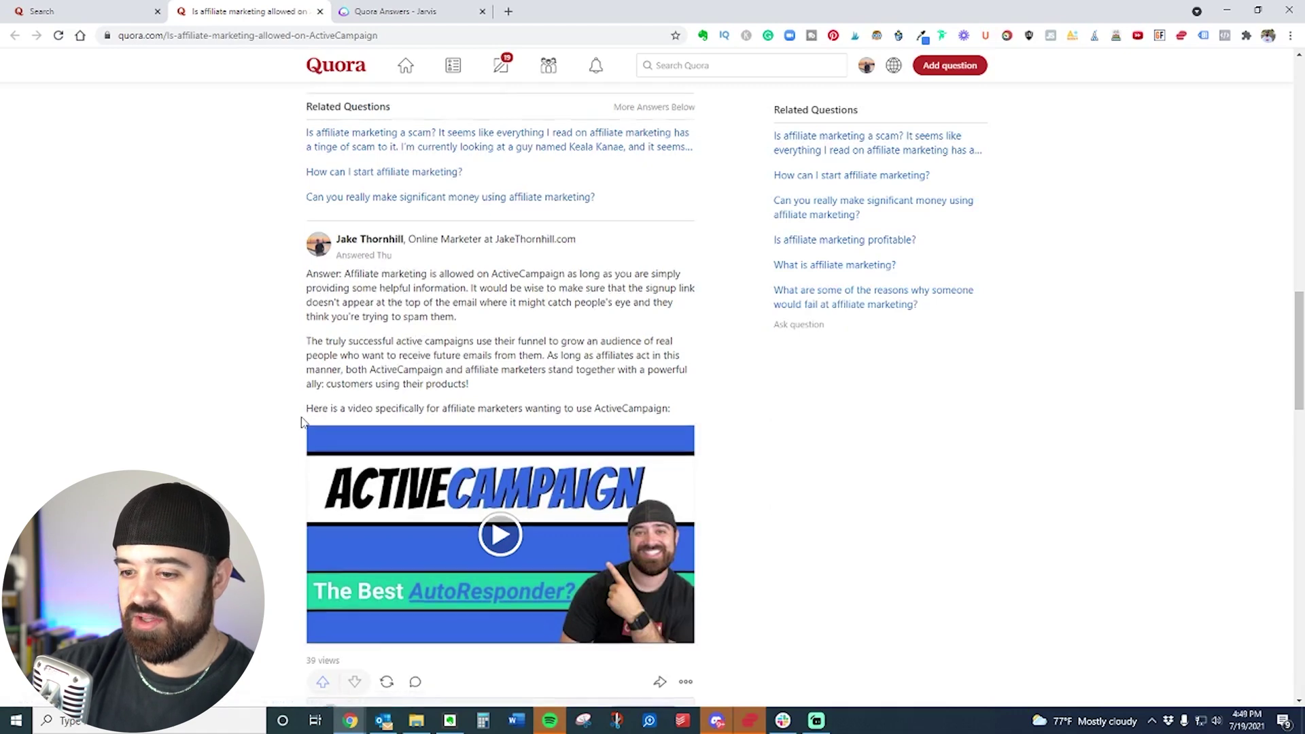
pyautogui.scroll(-2, 300, 413)
pyautogui.click(102, 9)
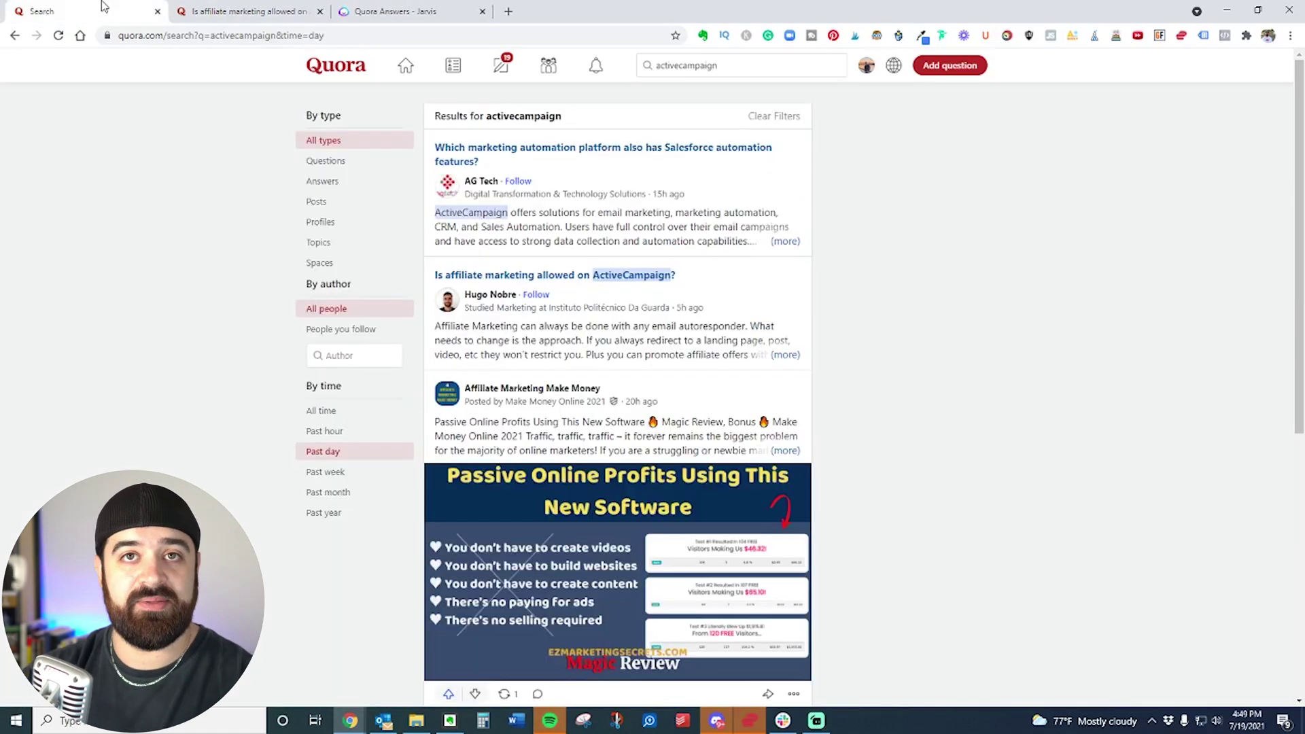
pyautogui.click(351, 11)
pyautogui.click(325, 8)
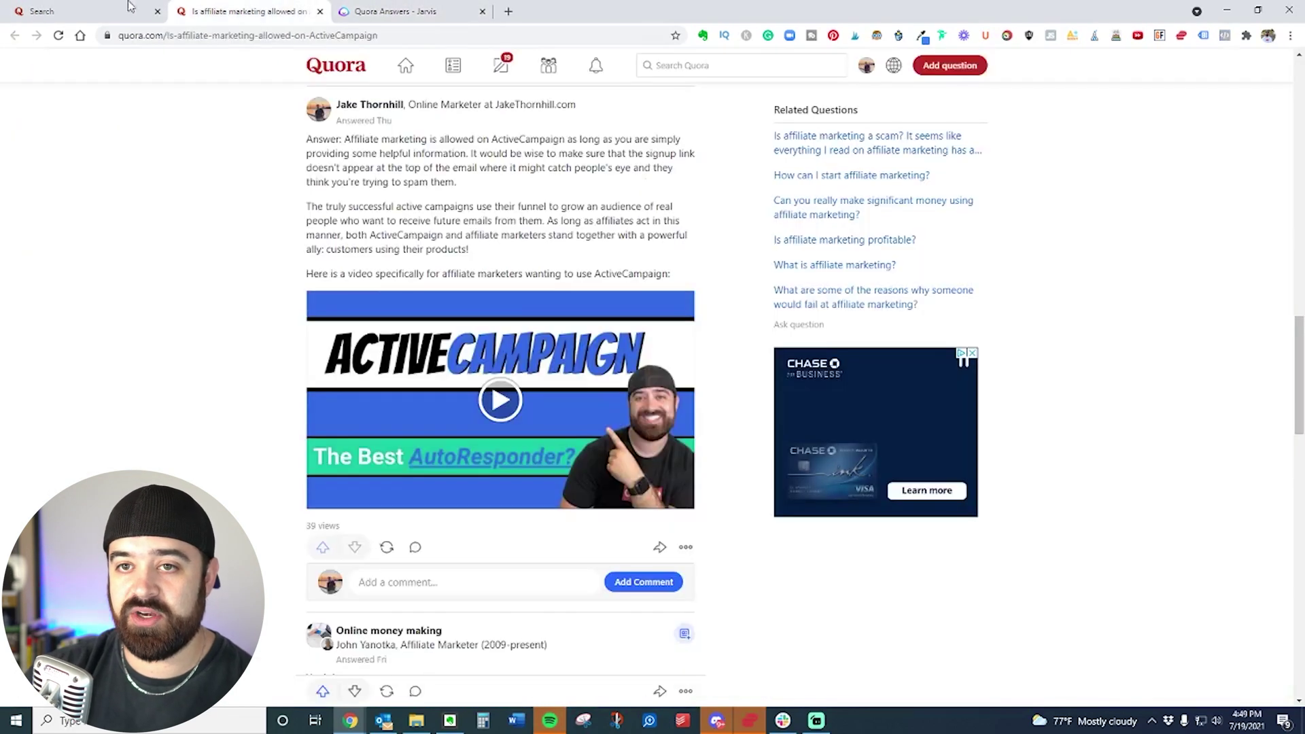
pyautogui.click(425, 11)
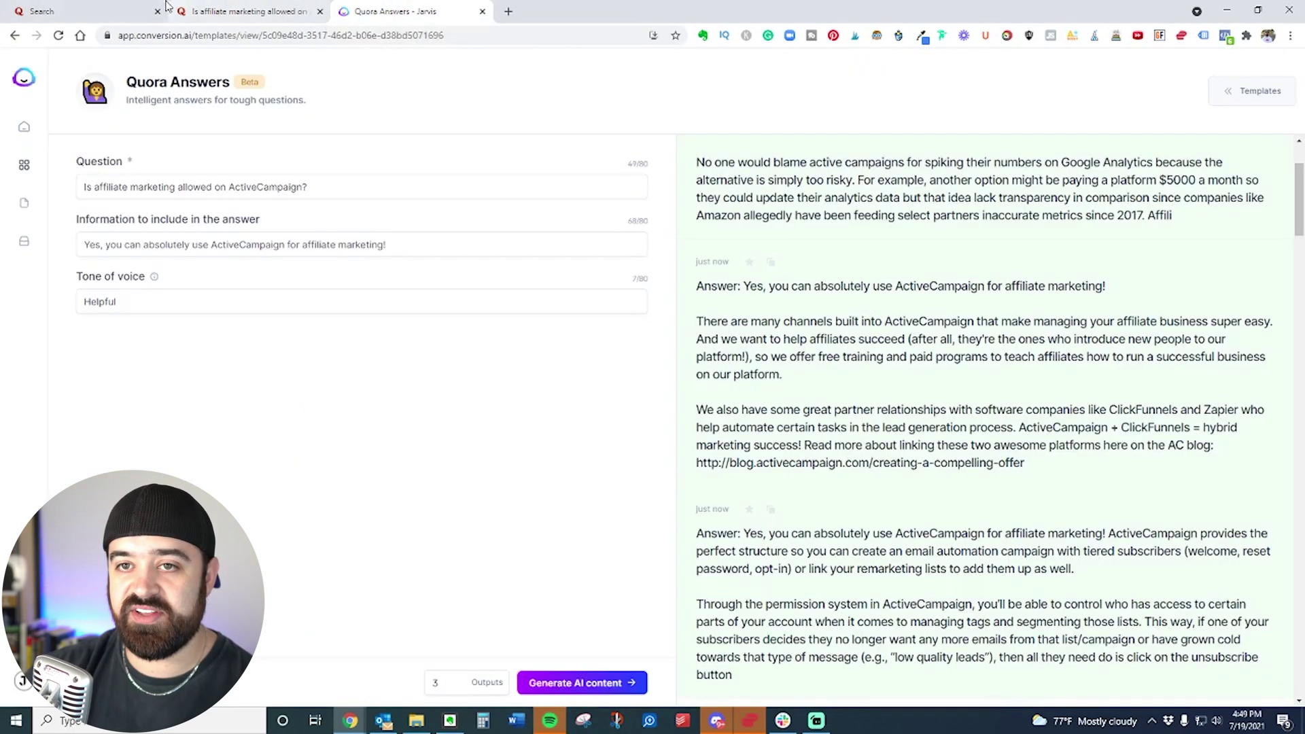
# Step: Search Quora for "autoresponder" and limit the results to the past hour
pyautogui.hotkey('ctrl', 'Tab')
pyautogui.click(728, 66)
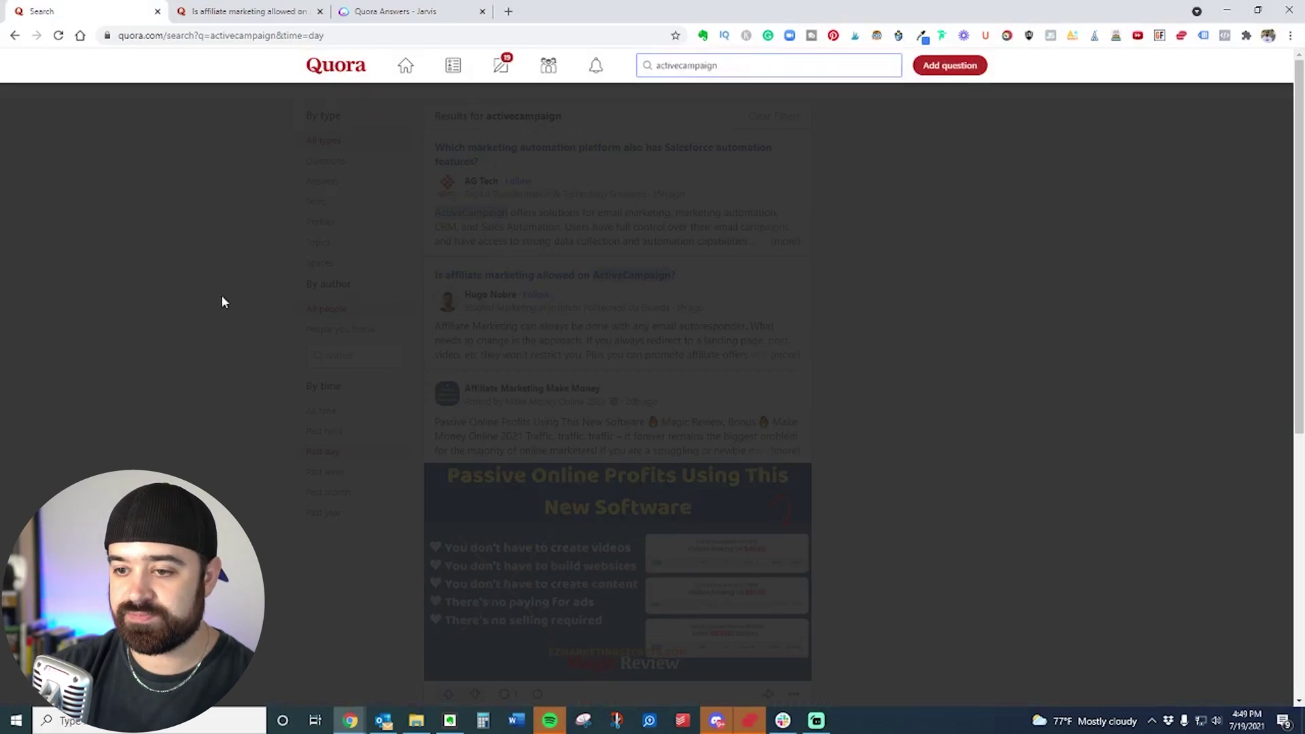
pyautogui.click(218, 297)
pyautogui.click(713, 68)
pyautogui.write('au')
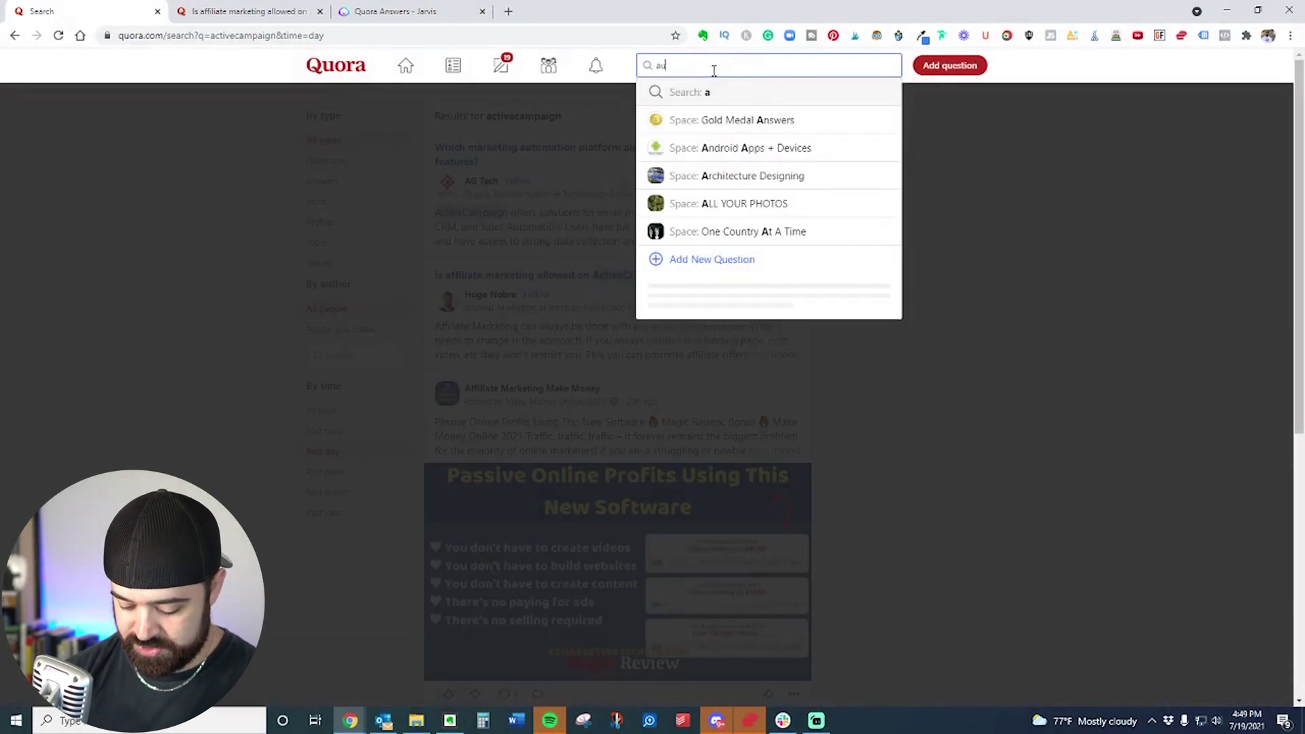
pyautogui.write('toresponde')
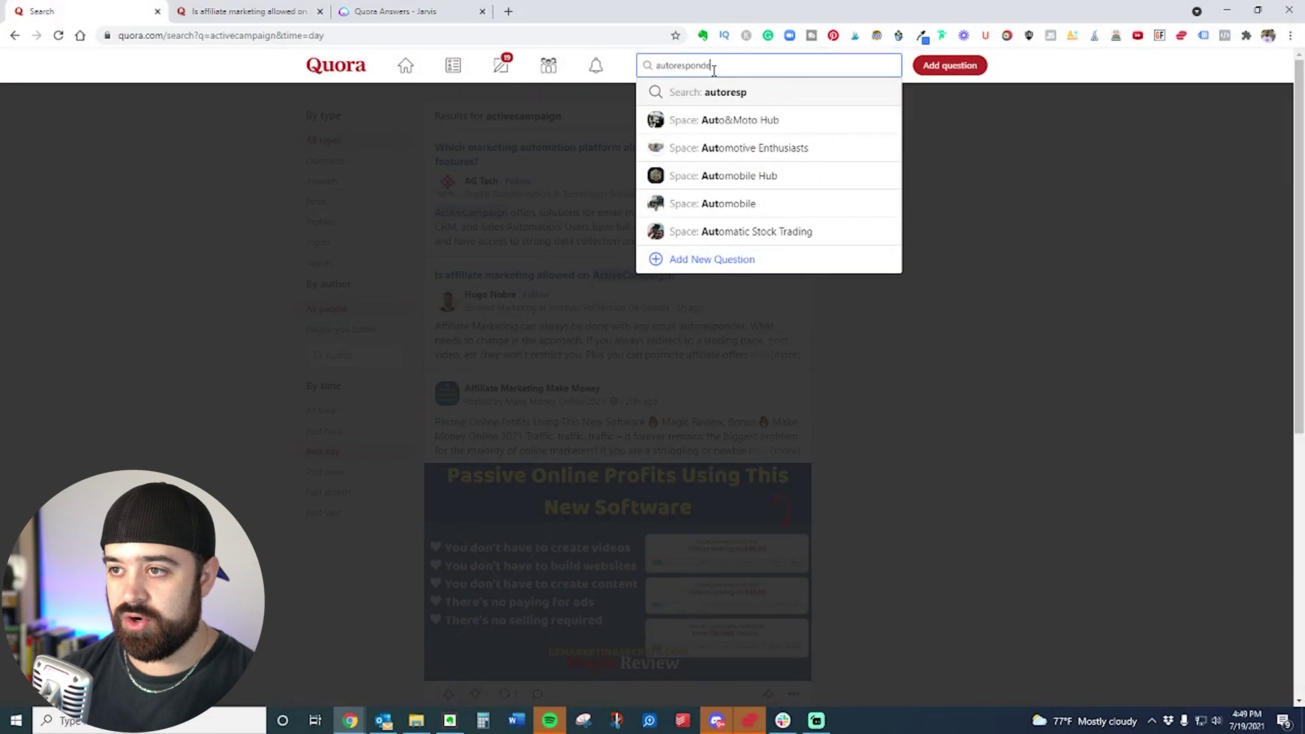
pyautogui.write('r')
pyautogui.press('Return')
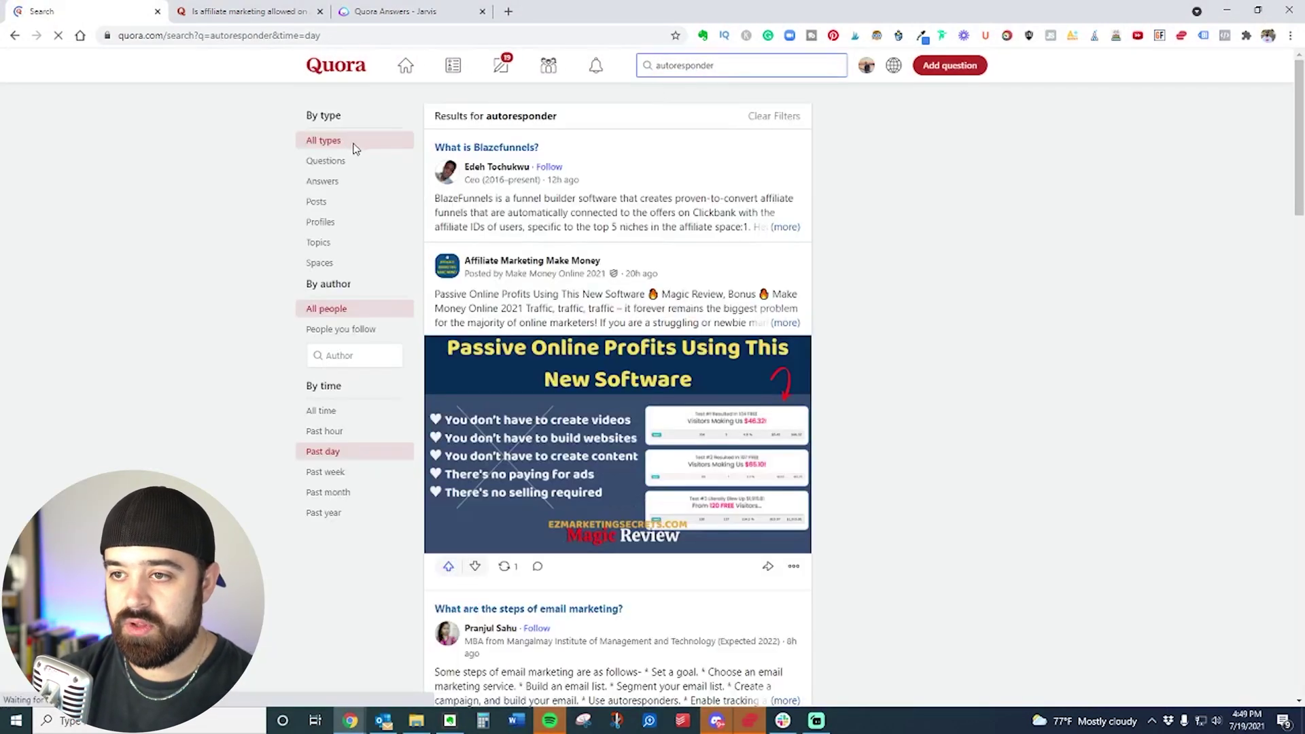
pyautogui.scroll(-3, 325, 220)
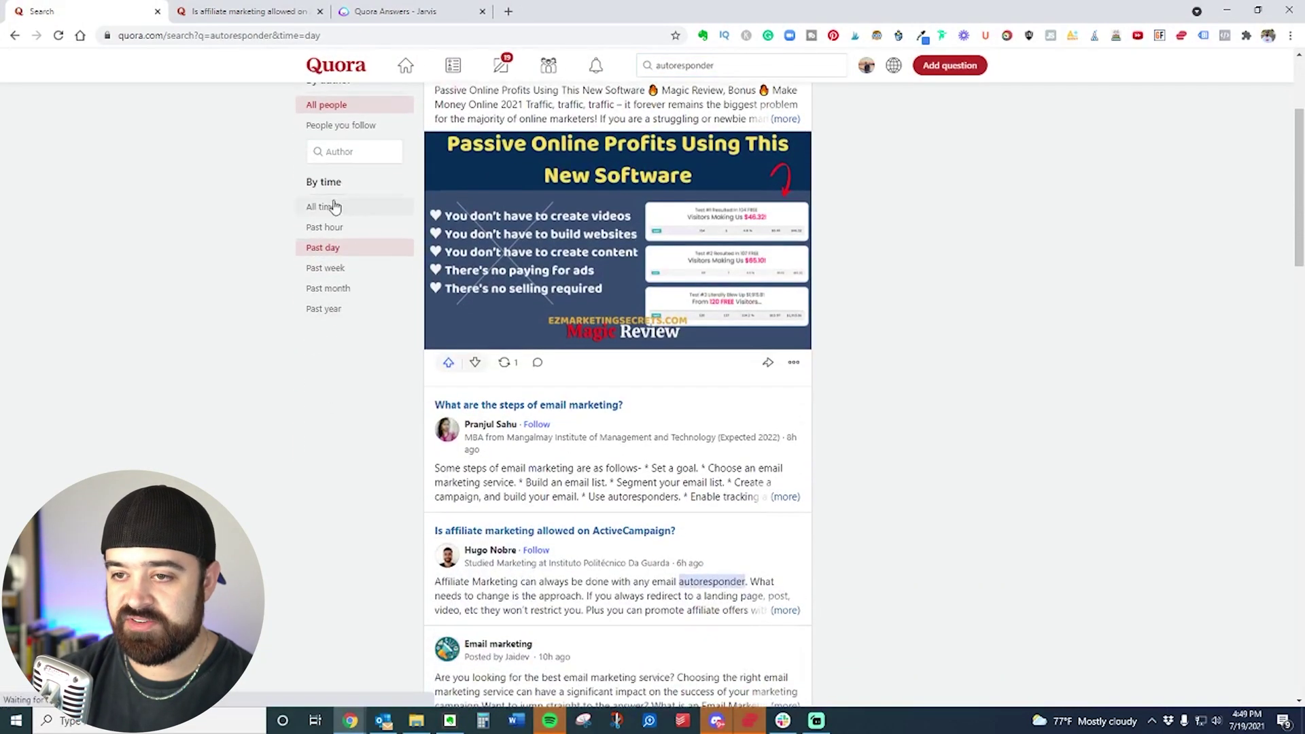
pyautogui.click(339, 229)
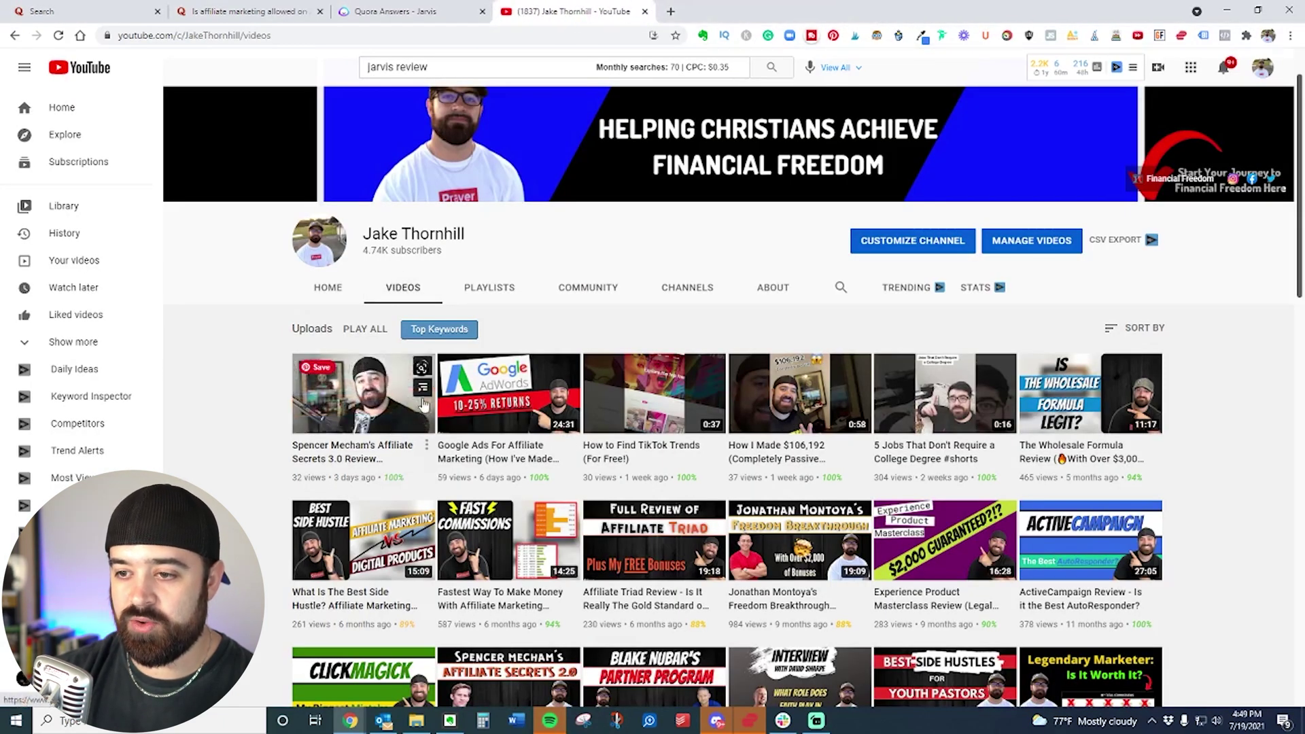
# Step: Close the ActiveCampaign question page and return to the Quora search results
pyautogui.click(448, 6)
pyautogui.click(245, 11)
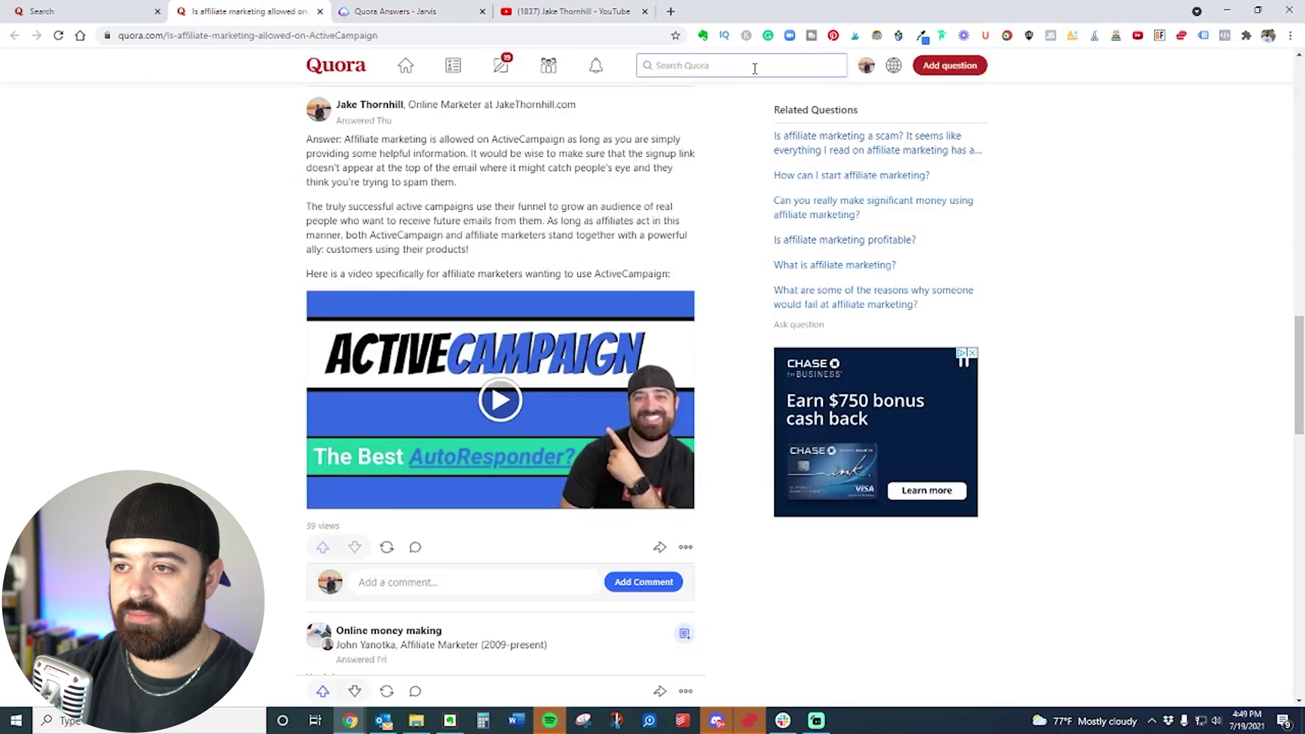
pyautogui.click(678, 65)
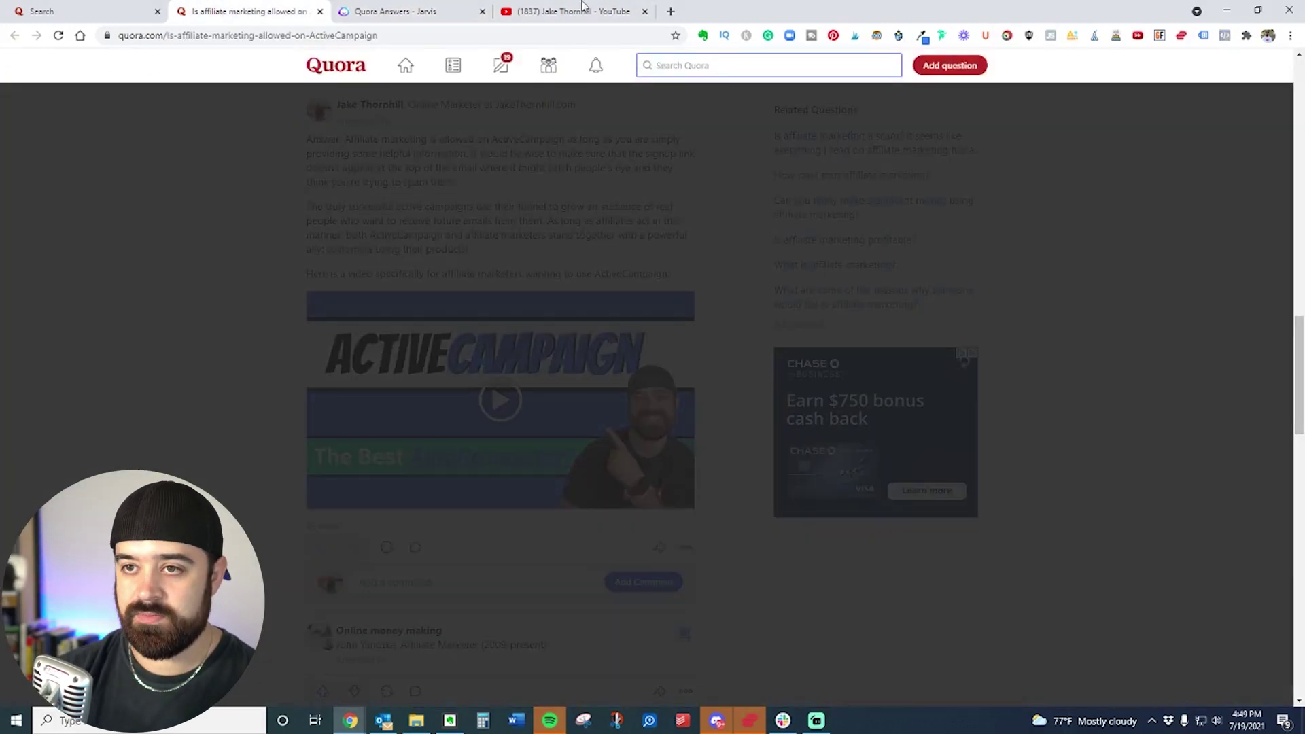
pyautogui.click(319, 10)
pyautogui.click(145, 8)
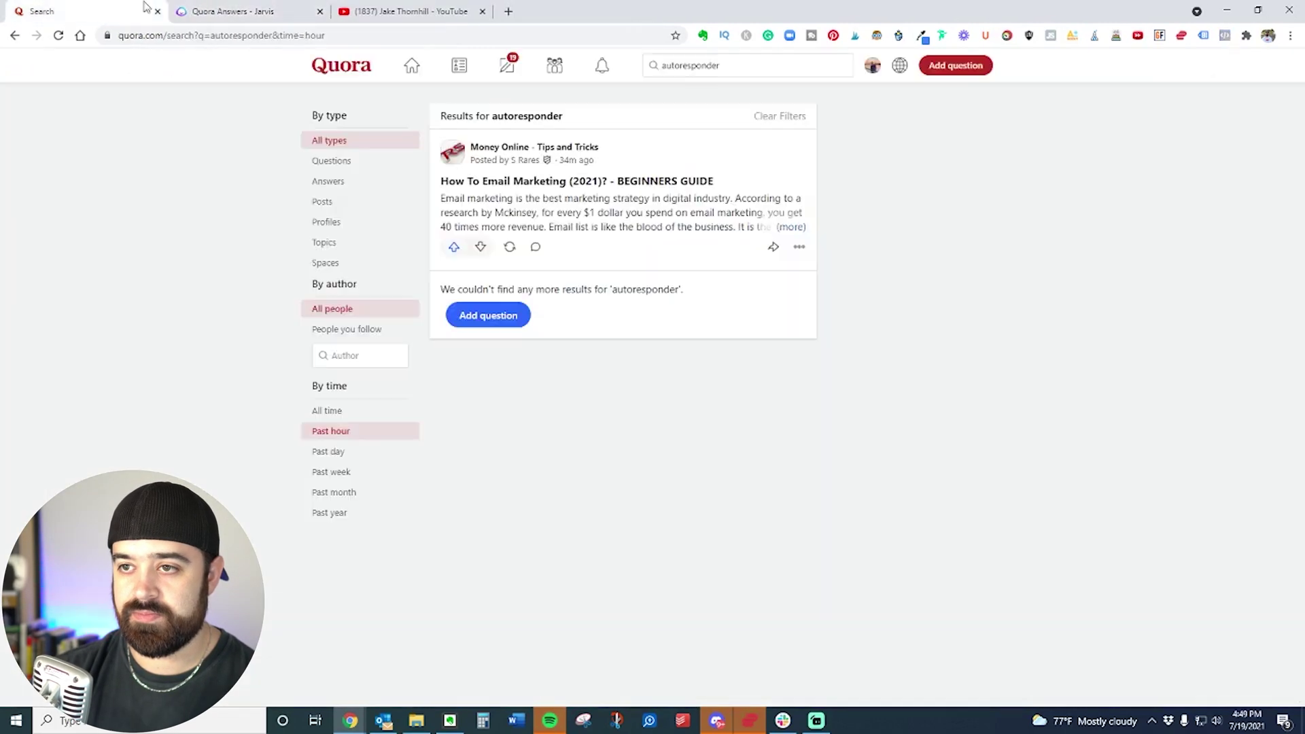
# Step: Search Quora for "affiliate marketing paid advertising" and check the YouTube channel's uploads for a related video
pyautogui.click(748, 66)
pyautogui.write('aff')
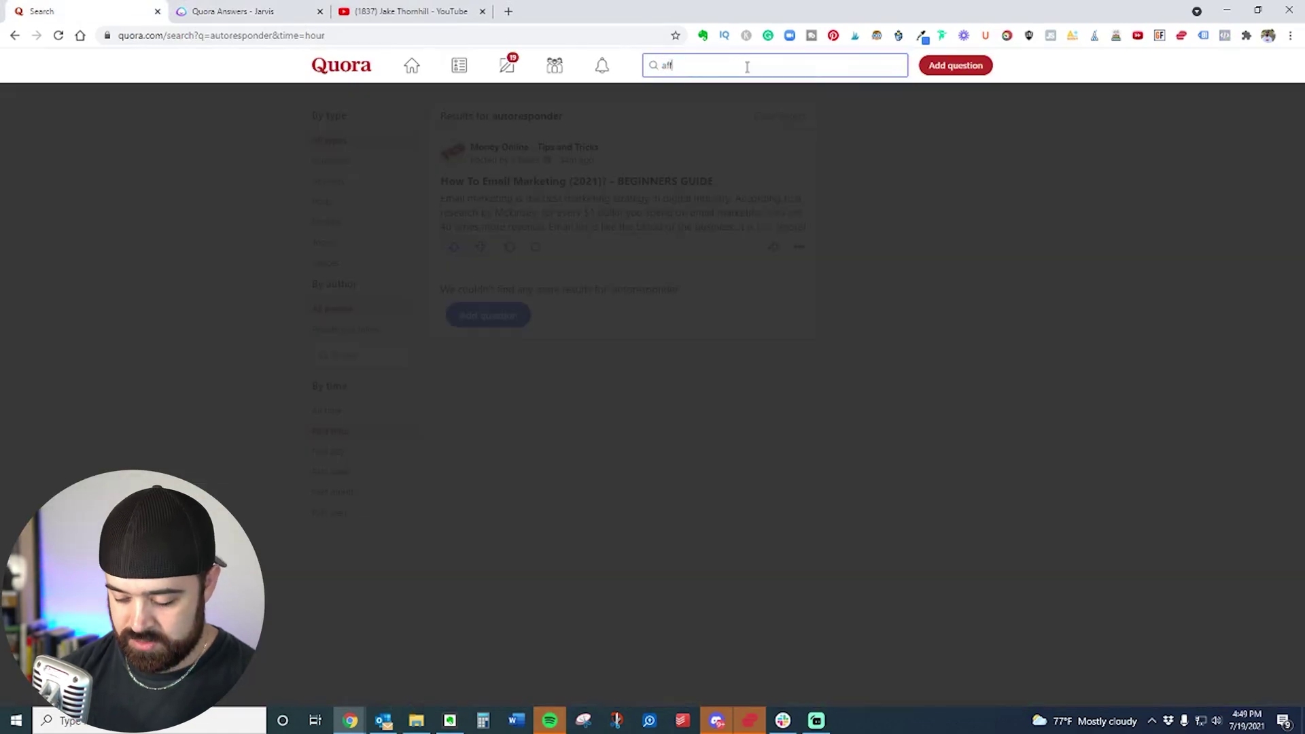
pyautogui.write('iliate marketi')
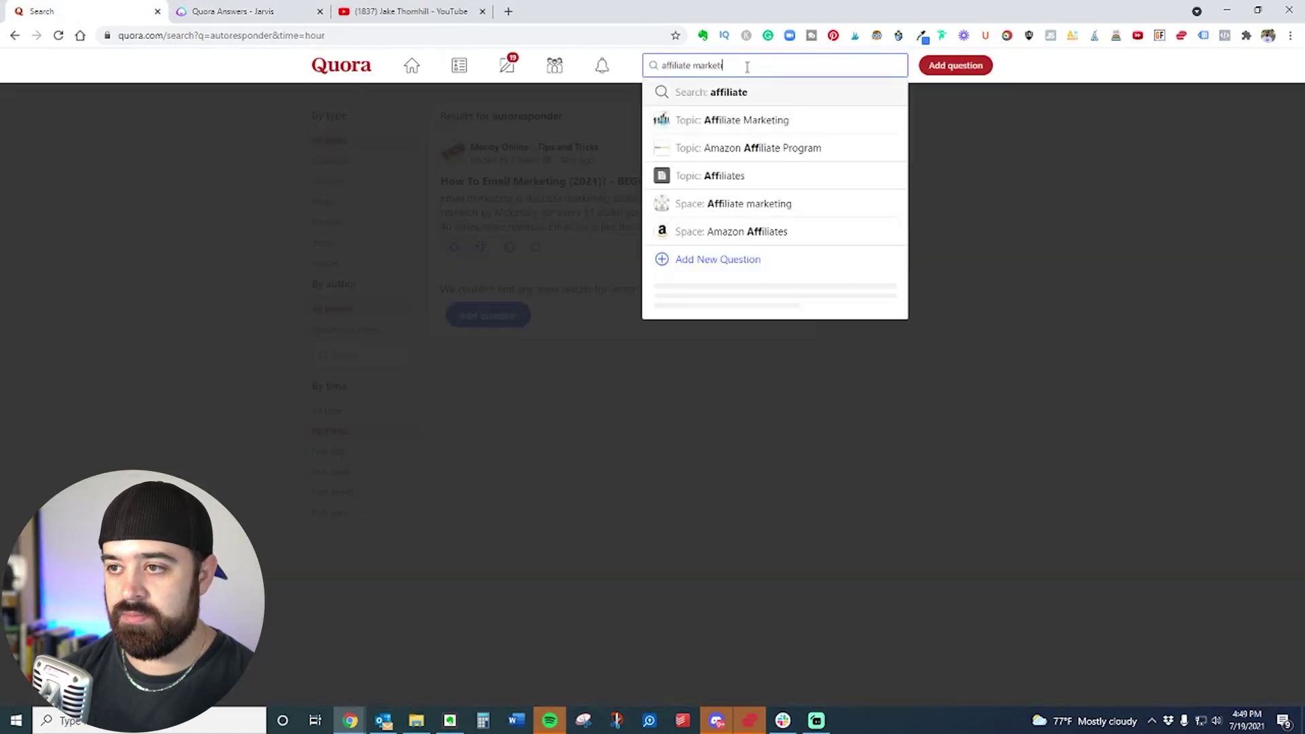
pyautogui.write('ng paid adv')
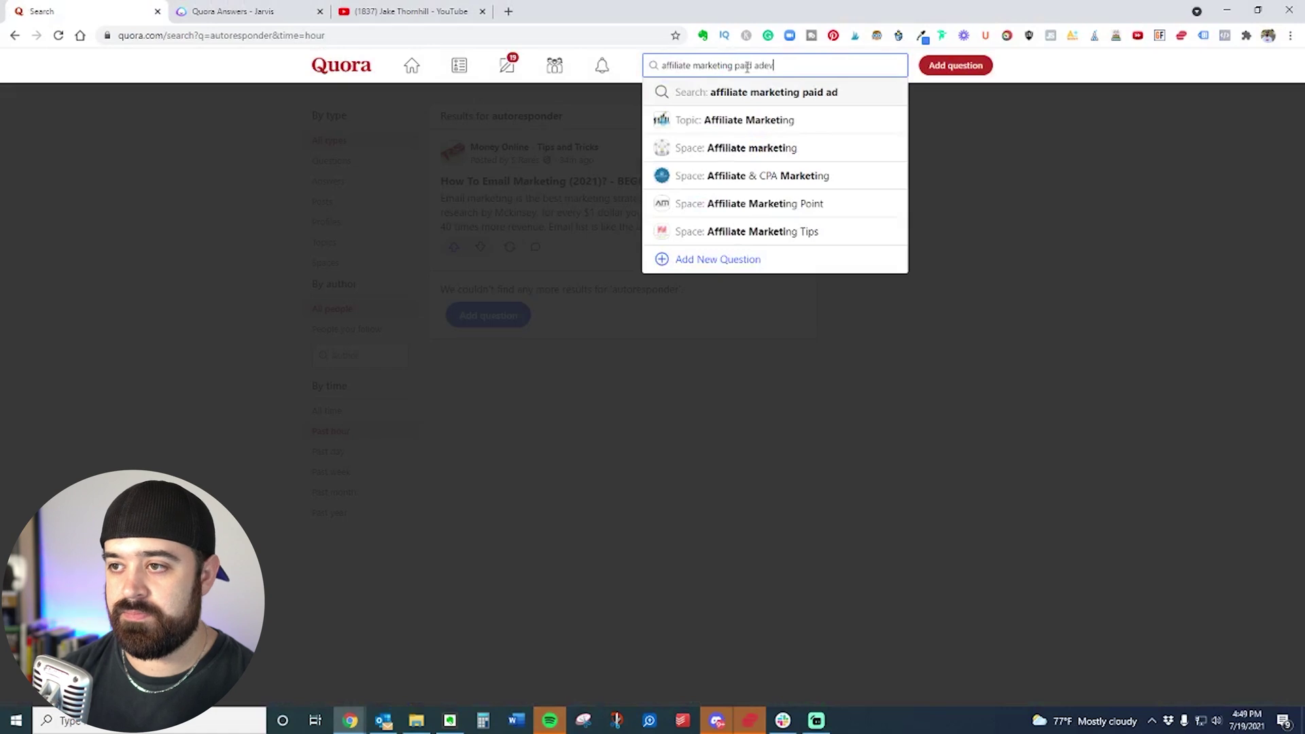
pyautogui.write('ertising')
pyautogui.press('Return')
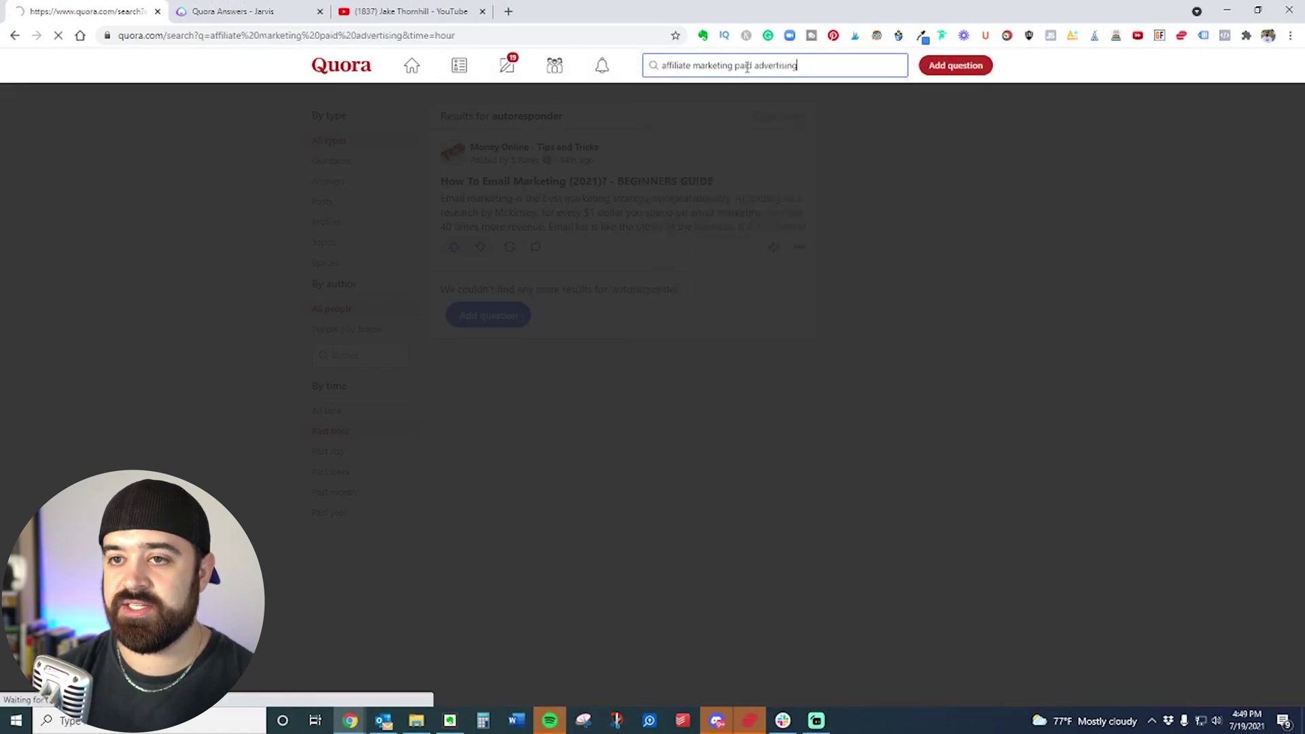
pyautogui.click(411, 11)
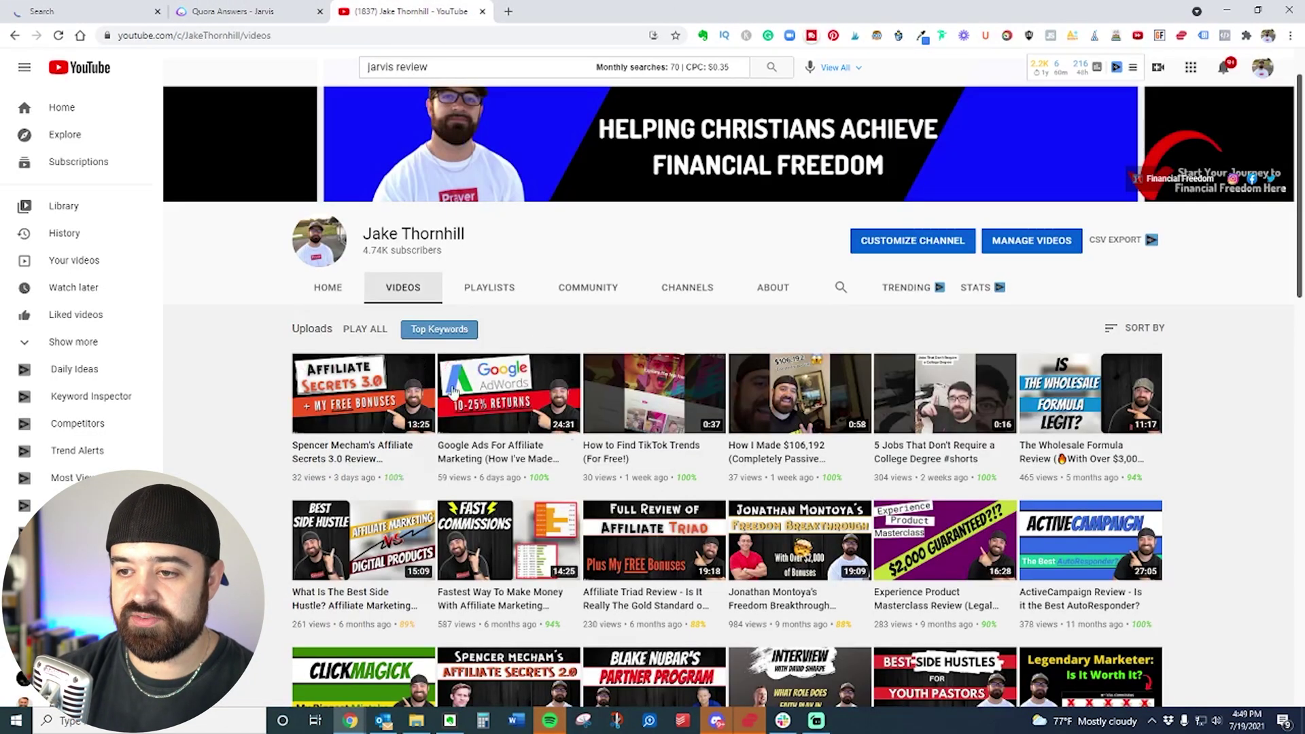
pyautogui.click(58, 8)
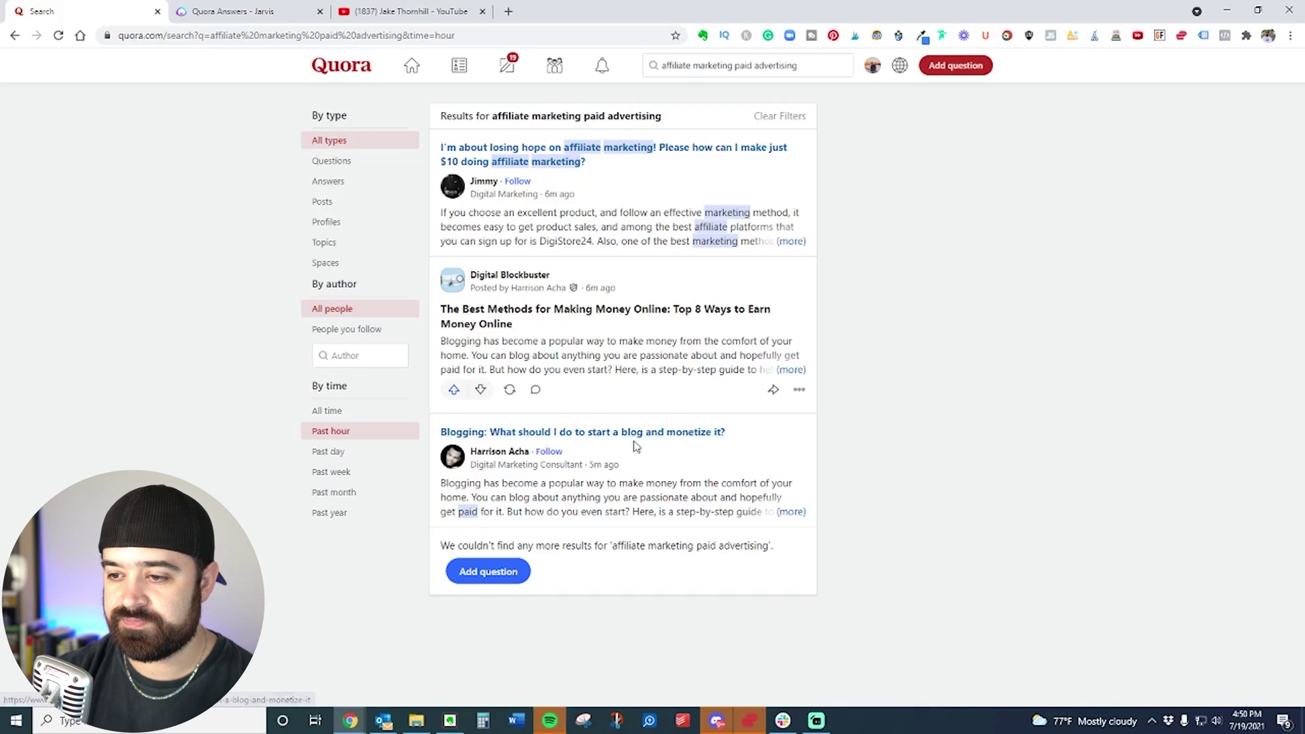
# Step: Open the Quora question about losing hope on affiliate marketing and making just $10, and skim its answers
pyautogui.click(552, 165)
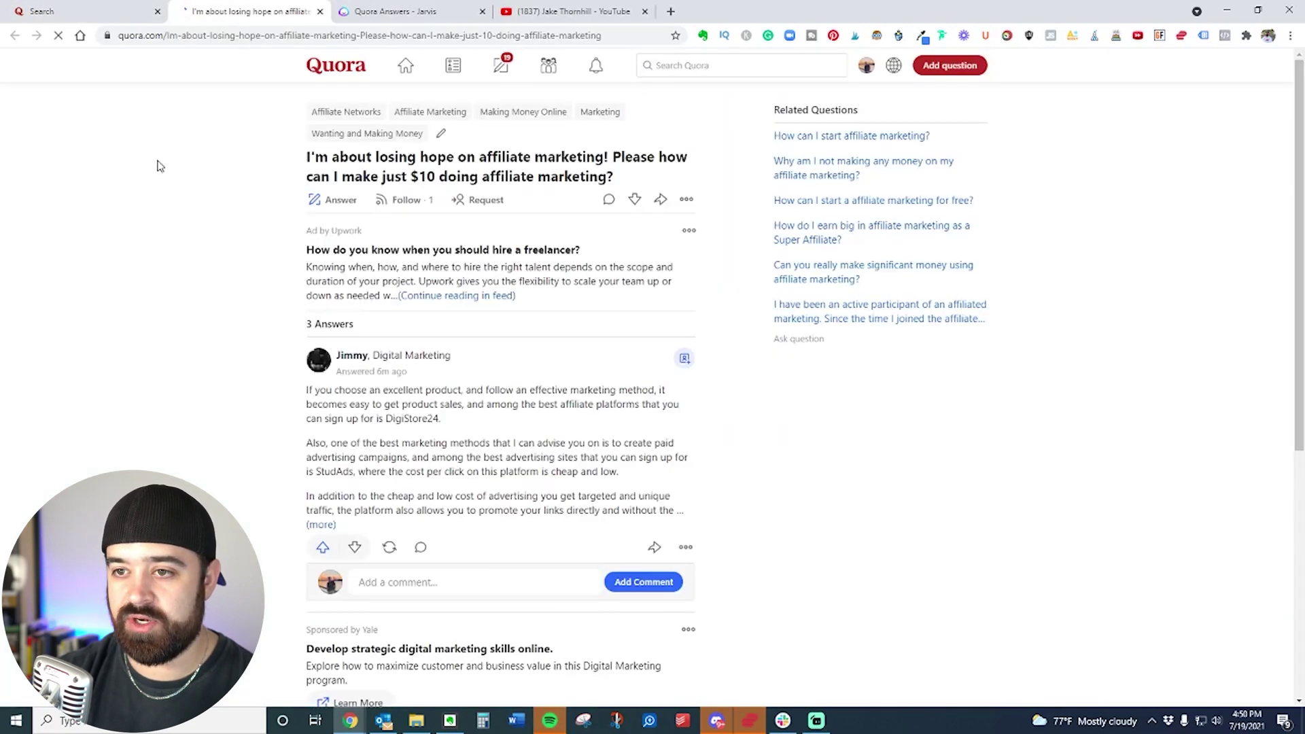
pyautogui.scroll(-1, 236, 330)
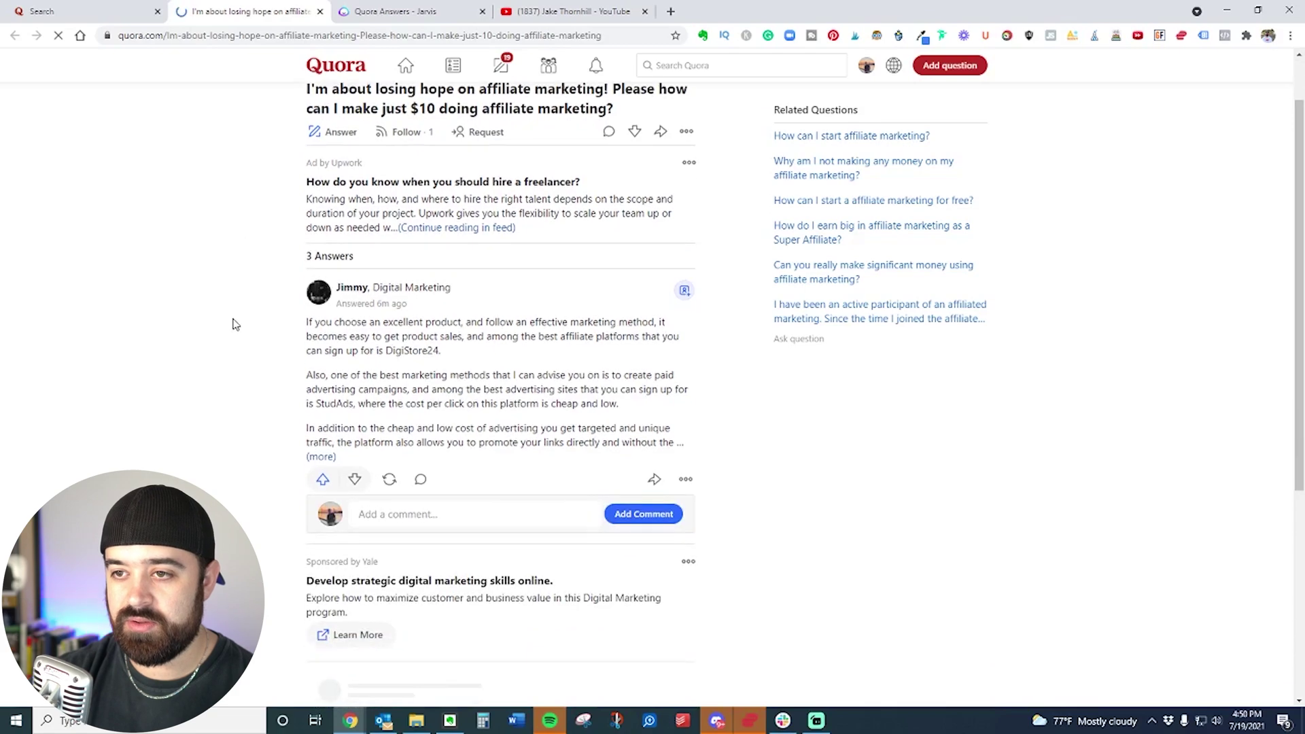
pyautogui.scroll(-10, 236, 324)
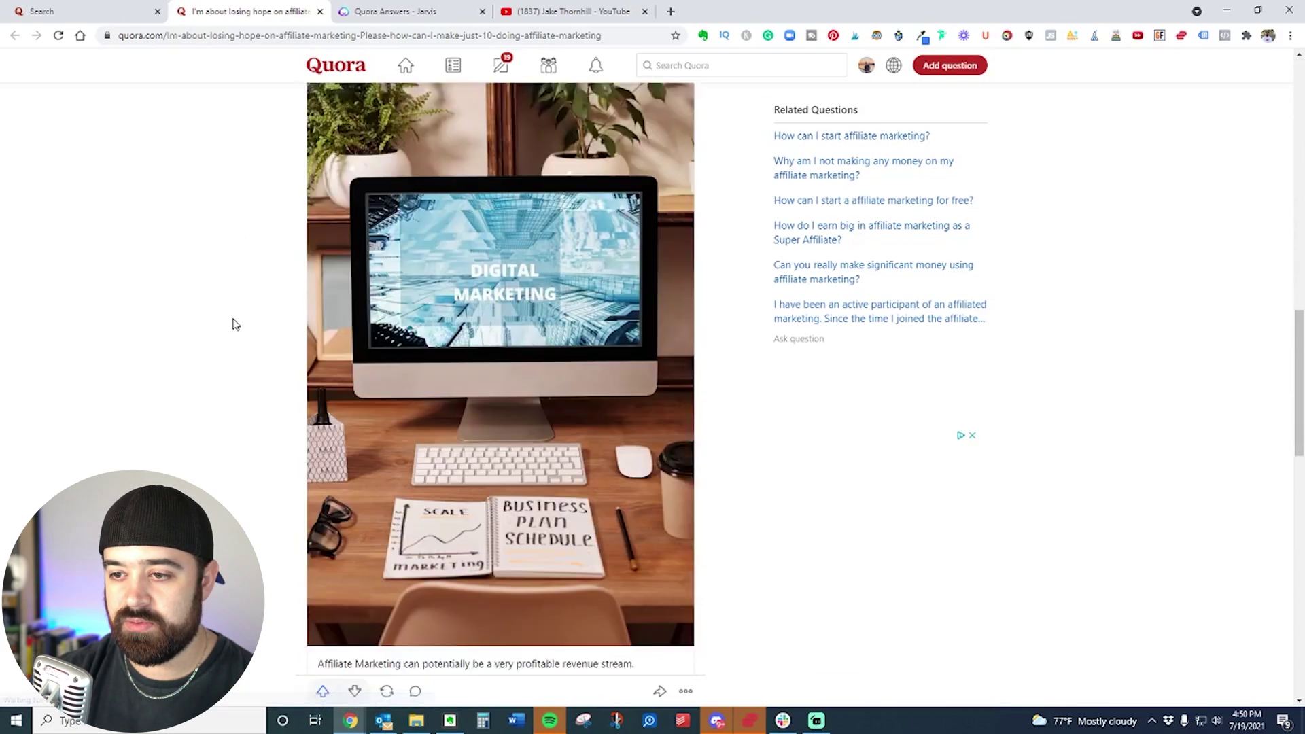
pyautogui.scroll(11, 233, 325)
# Step: Try to use the full title of the $10 affiliate marketing question in the Jarvis template, removing its first sentence
pyautogui.moveTo(618, 178); pyautogui.dragTo(316, 157)
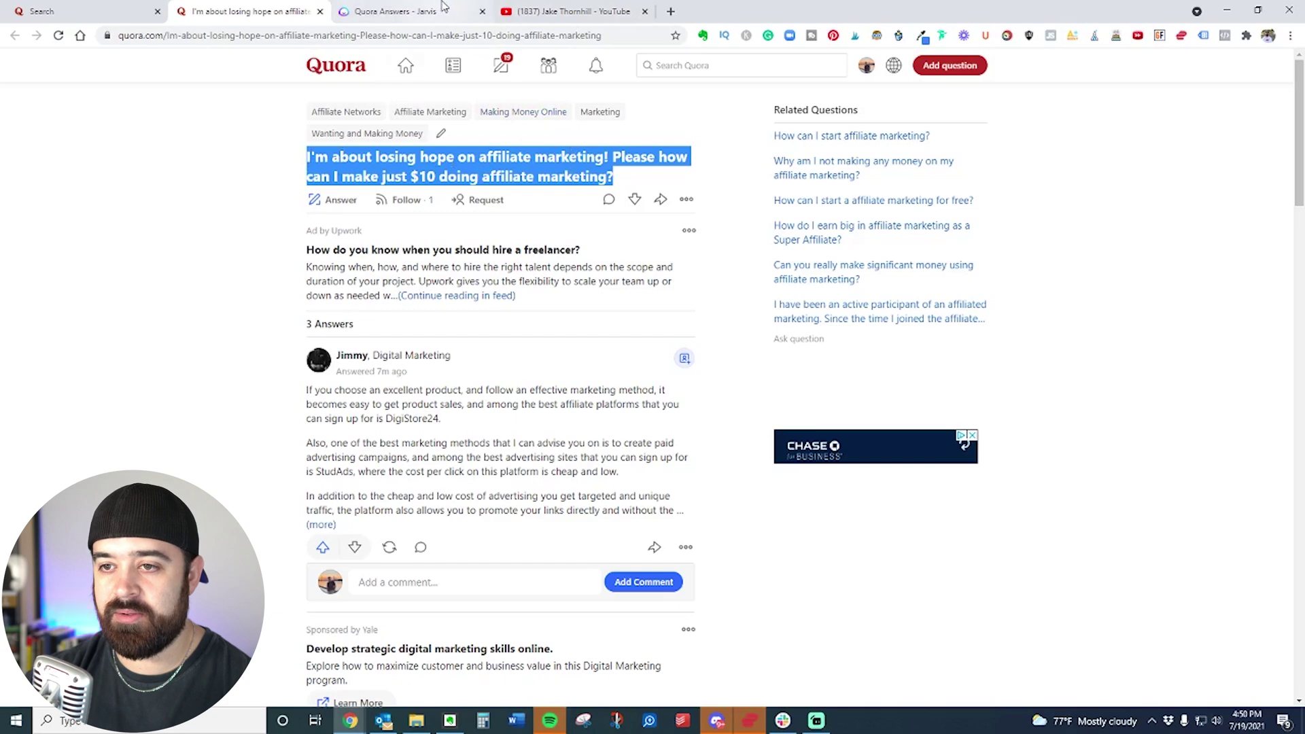
pyautogui.click(566, 11)
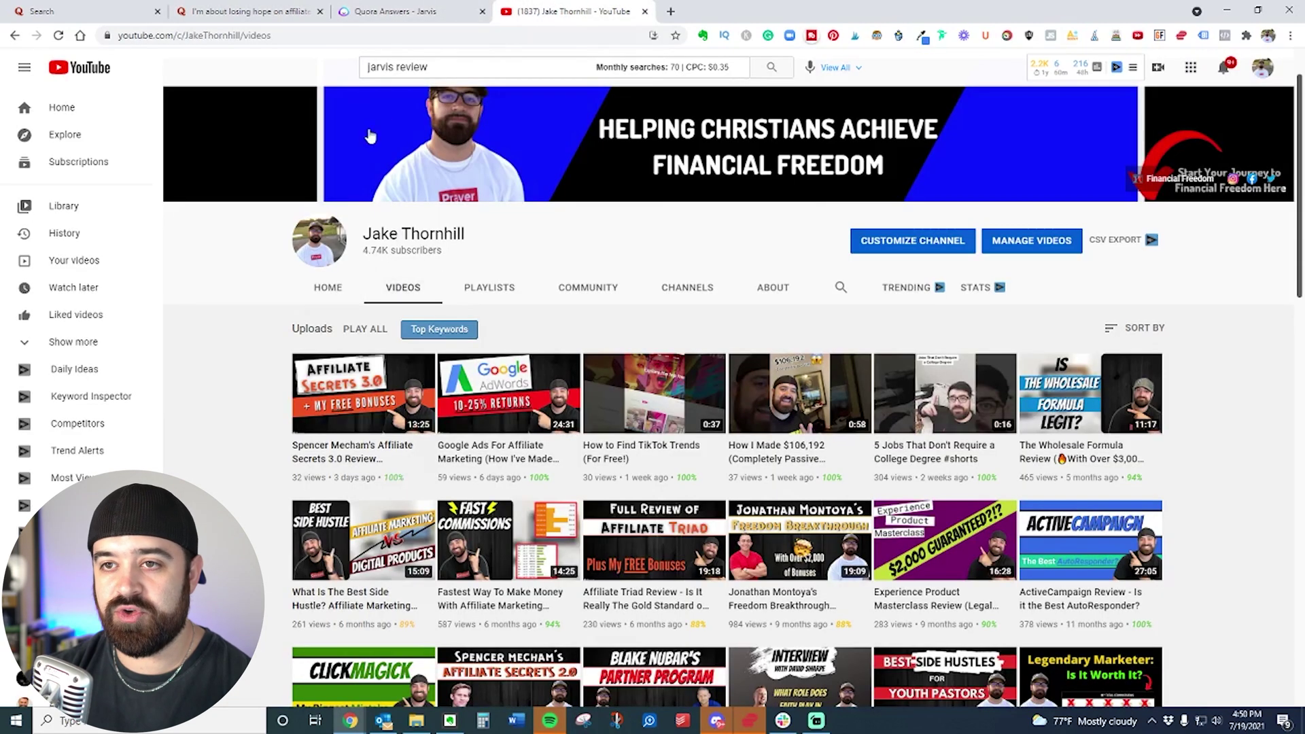
pyautogui.click(371, 7)
pyautogui.tripleClick(205, 187)
pyautogui.write("I'm about losing hope on affiliate marketing! Please how can I make just $10 dol")
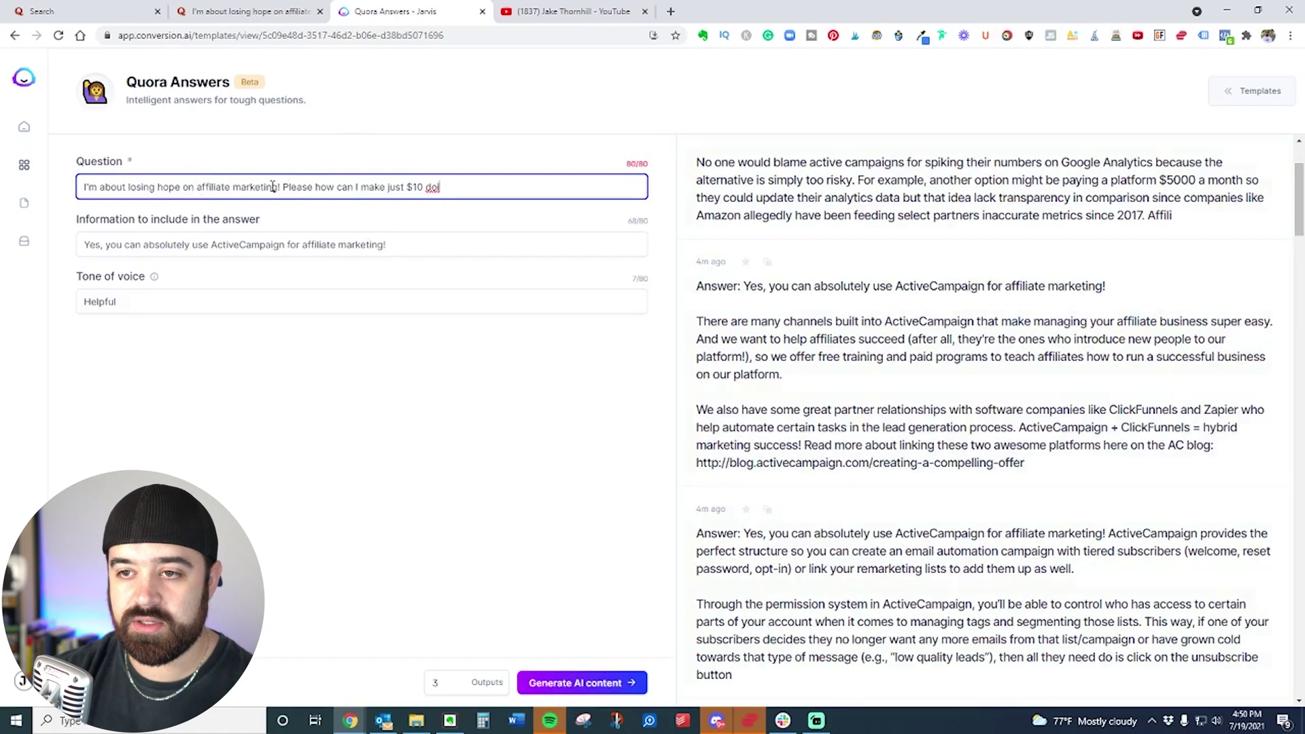
pyautogui.moveTo(288, 185); pyautogui.dragTo(82, 186)
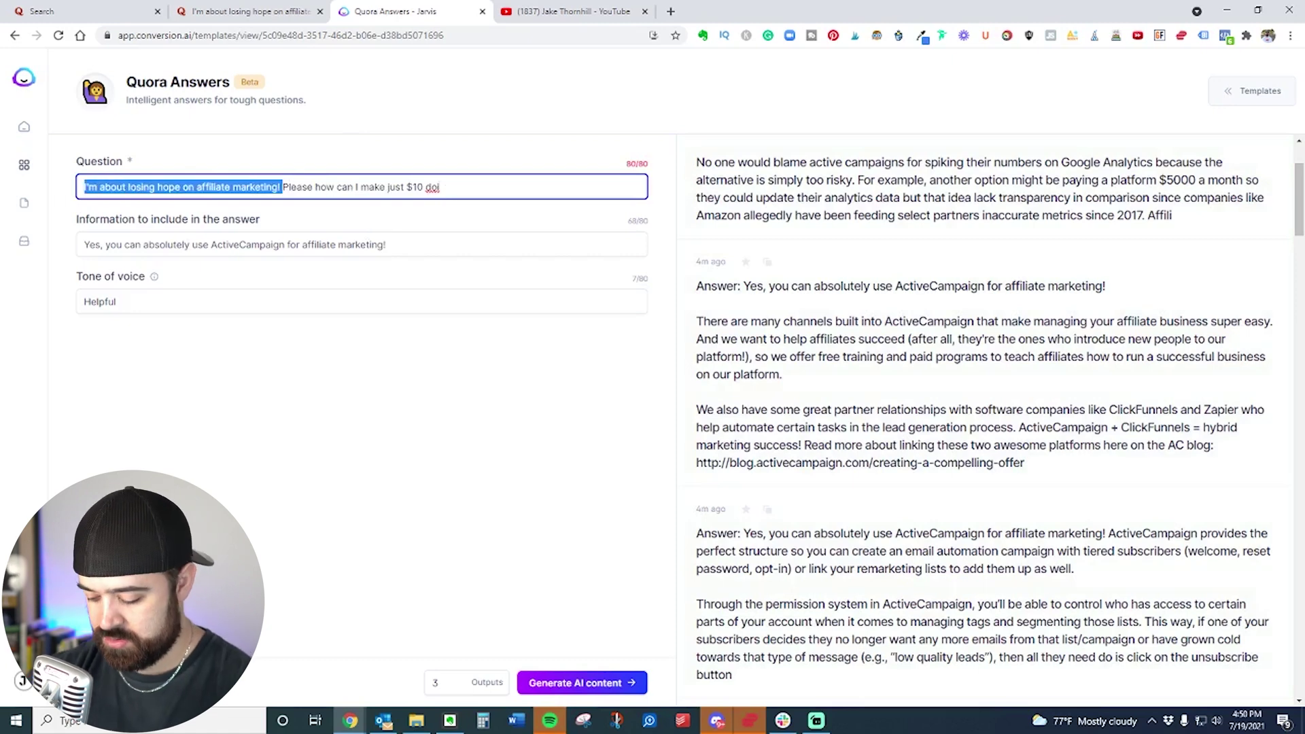
pyautogui.press('BackSpace')
# Step: Copy only "Please how can I make just $10 doing affiliate marketing?" from Quora and make it the question in the Jarvis template
pyautogui.click(595, 8)
pyautogui.click(251, 11)
pyautogui.click(601, 157)
pyautogui.moveTo(614, 158); pyautogui.dragTo(618, 179)
pyautogui.hotkey('ctrl', 'c')
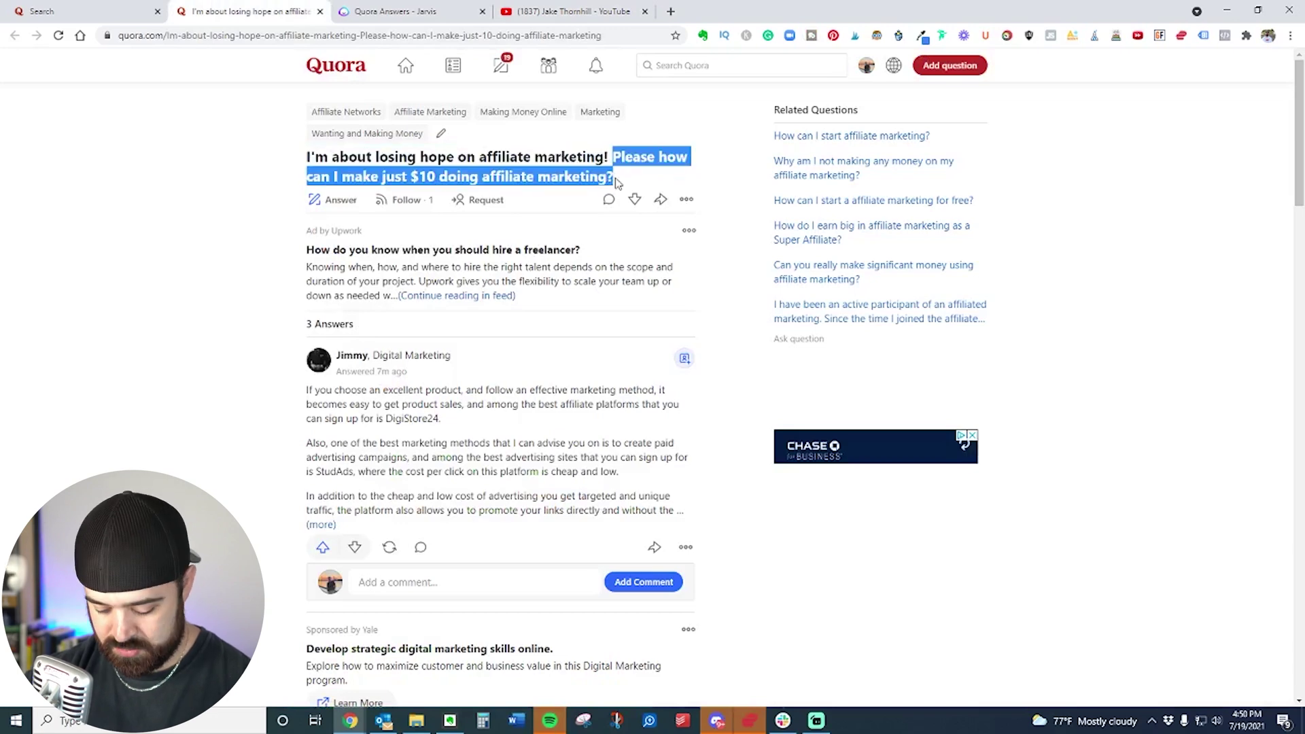
pyautogui.click(395, 11)
pyautogui.tripleClick(239, 189)
pyautogui.hotkey('ctrl', 'v')
# Step: Set the information to include to "One of the easiest ways is with paid advertising like Google ads" and generate the answers
pyautogui.tripleClick(298, 250)
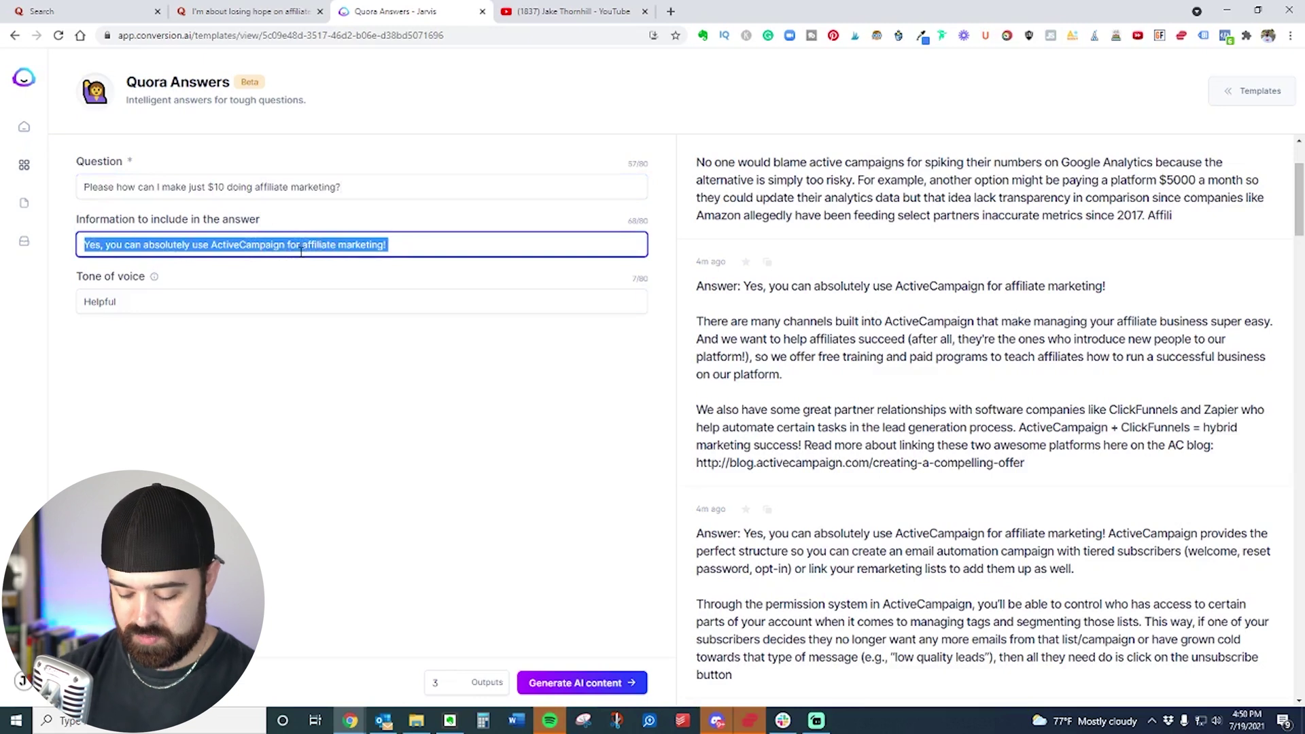
pyautogui.write('One of my f')
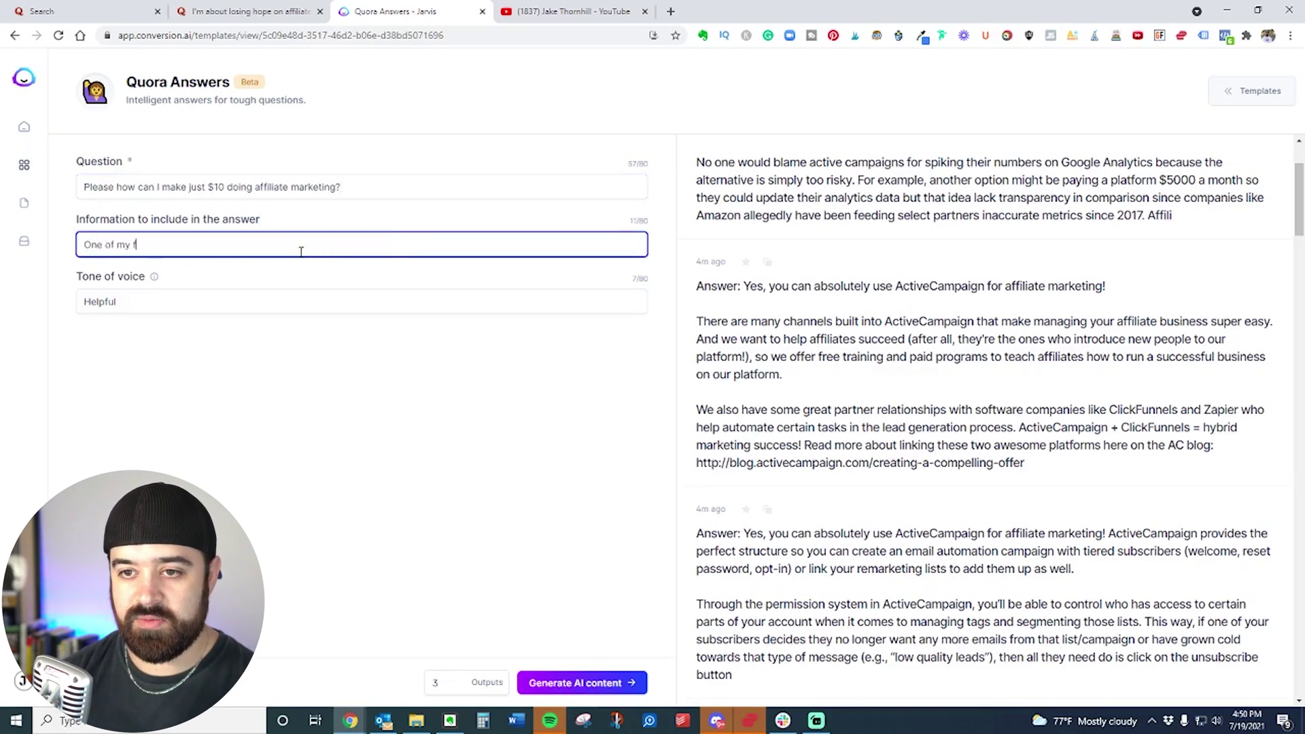
pyautogui.write('avor')
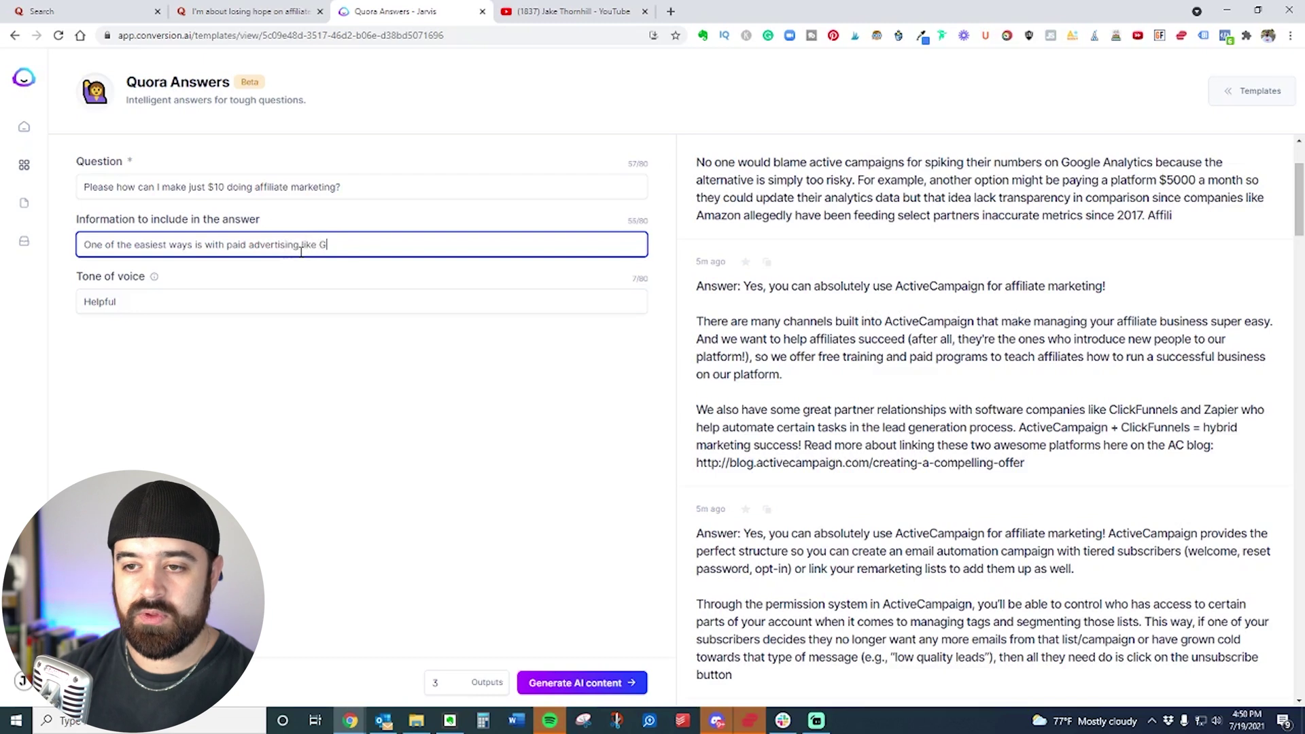
pyautogui.write('ds')
pyautogui.hotkey('ctrl', 'Return')
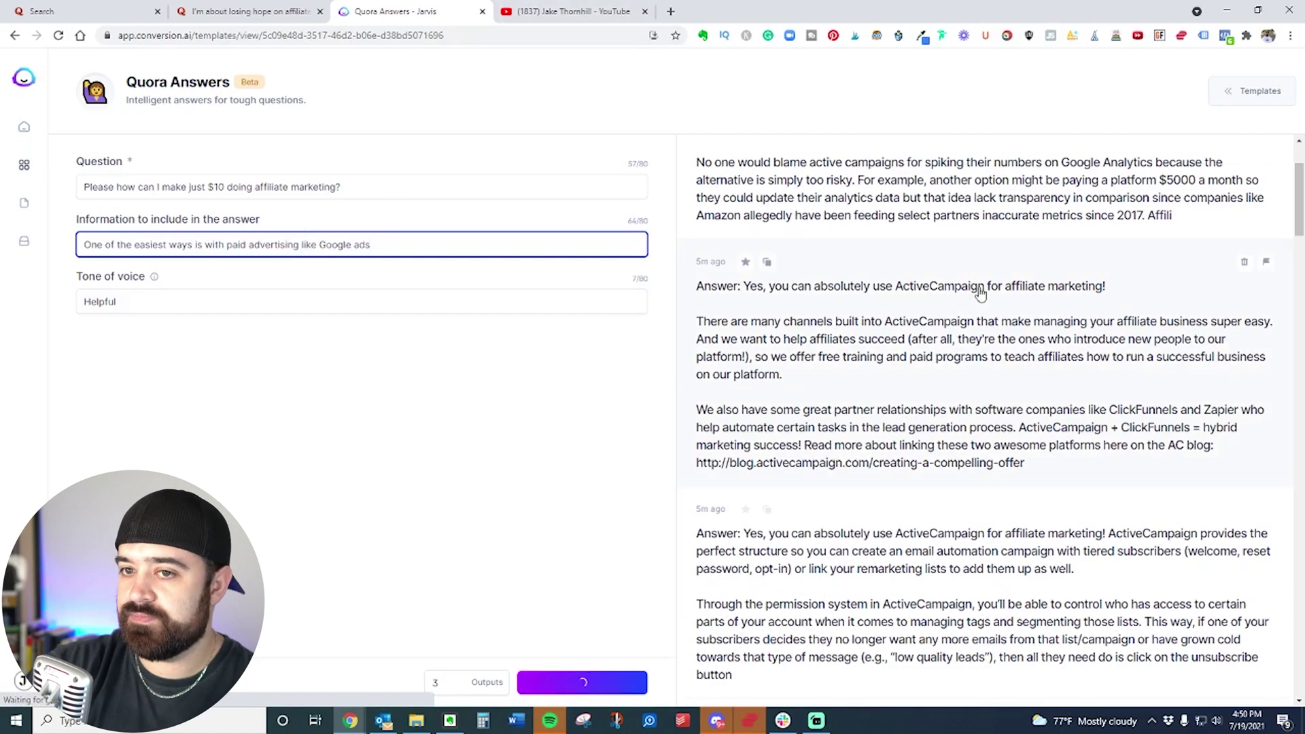
# Step: Review the generated answers, copy the Google Adwords one, and paste it as a new answer to the $10 affiliate marketing question on Quora
pyautogui.scroll(2, 958, 293)
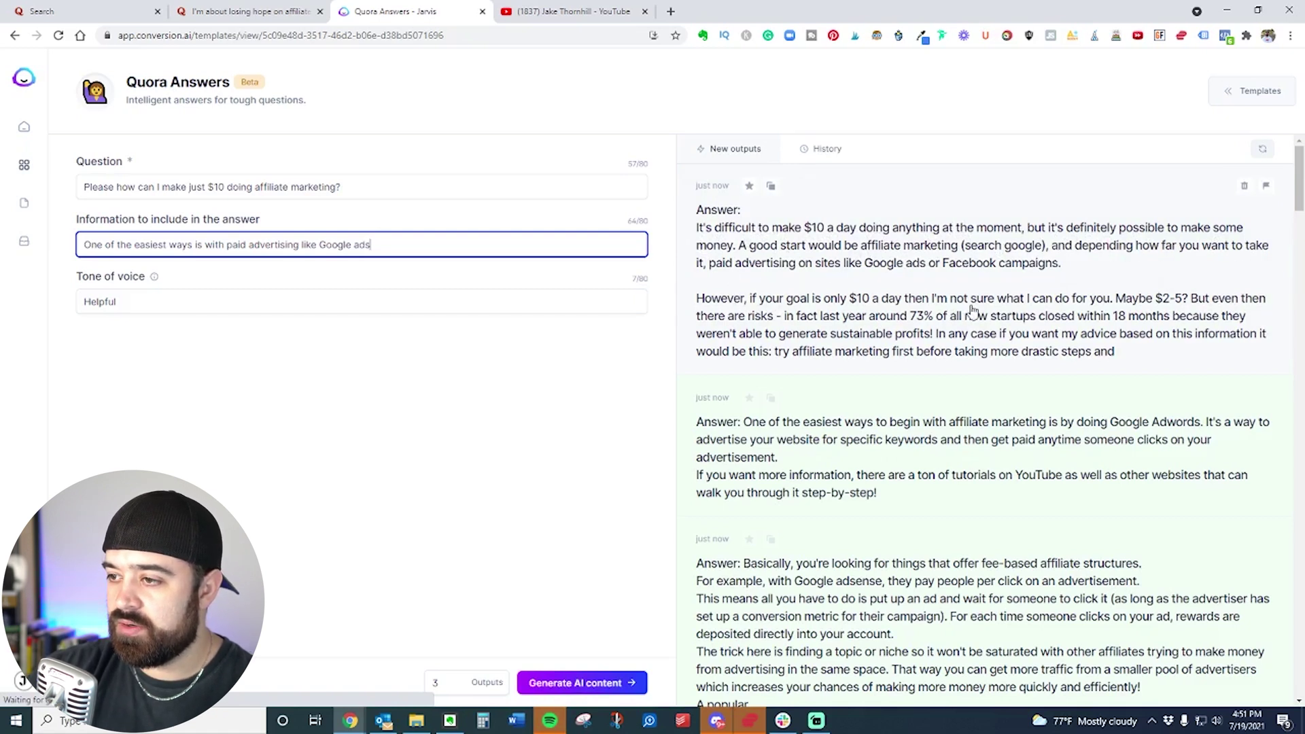
pyautogui.scroll(-3, 1047, 310)
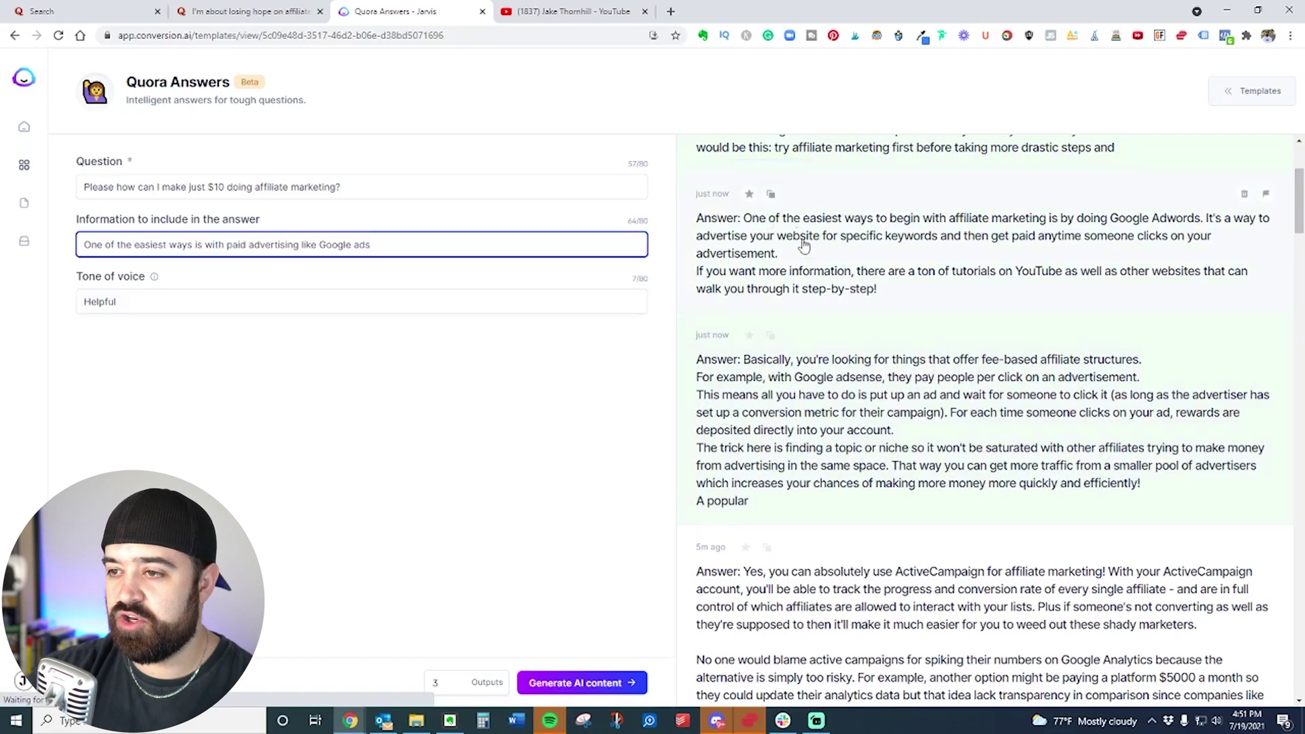
pyautogui.click(771, 194)
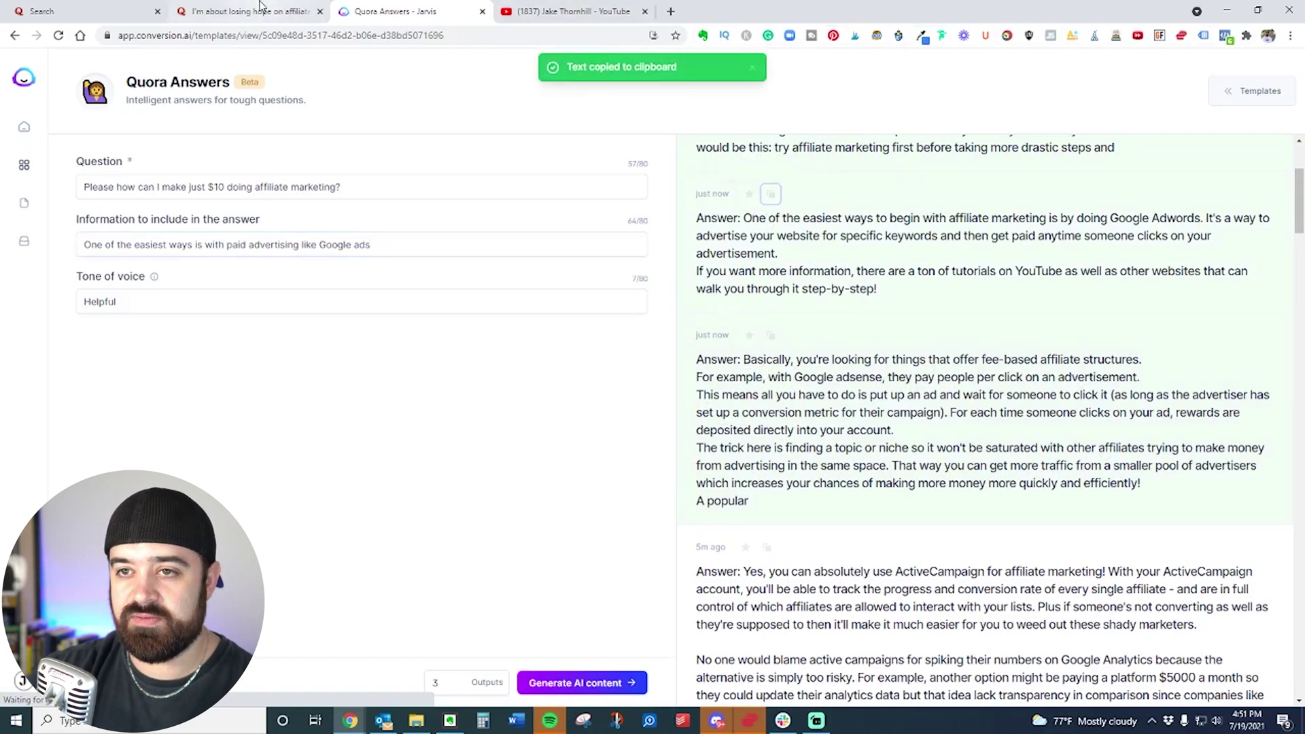
pyautogui.click(260, 8)
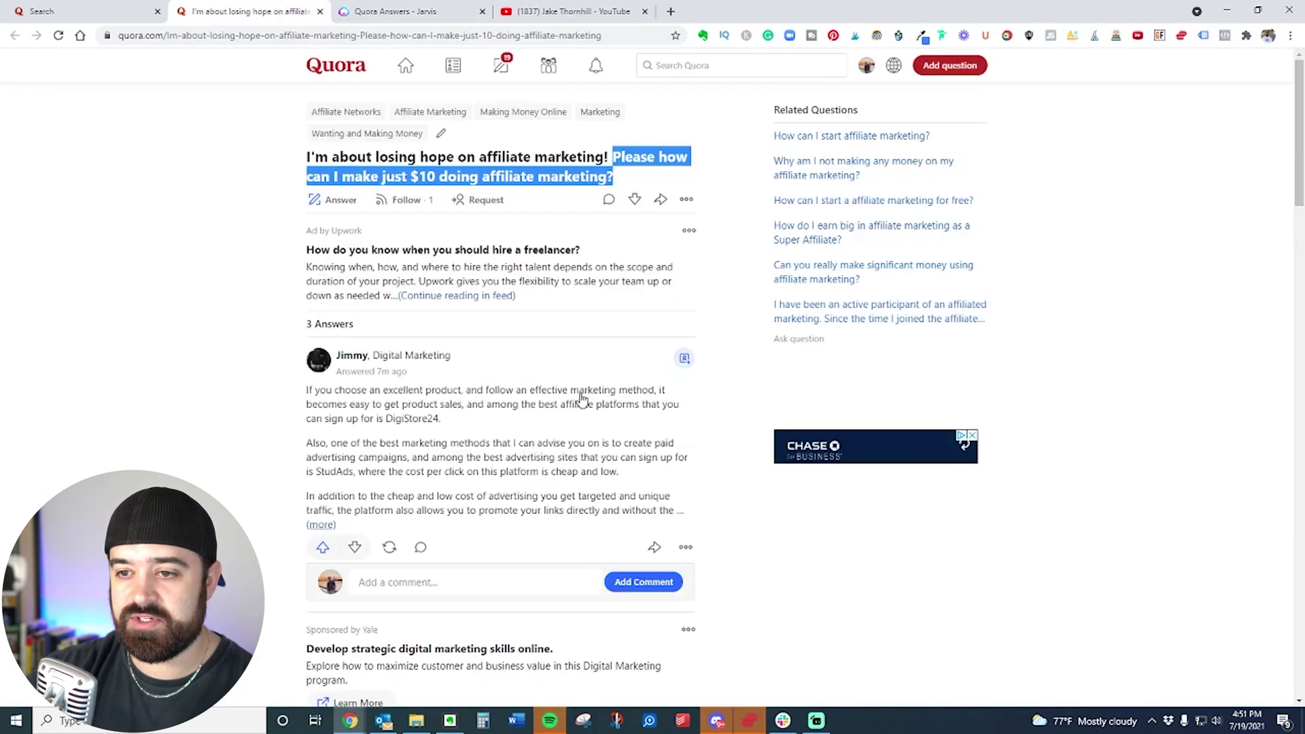
pyautogui.click(343, 201)
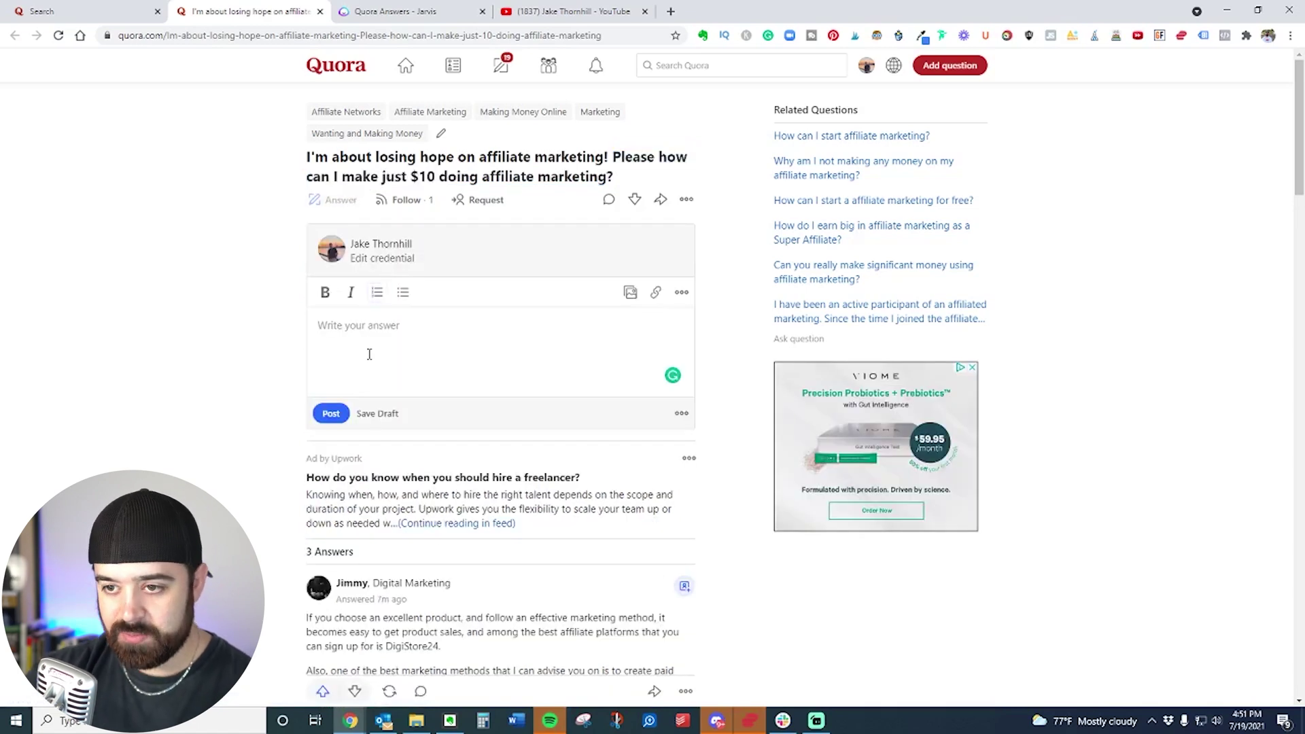
pyautogui.hotkey('ctrl', 'v')
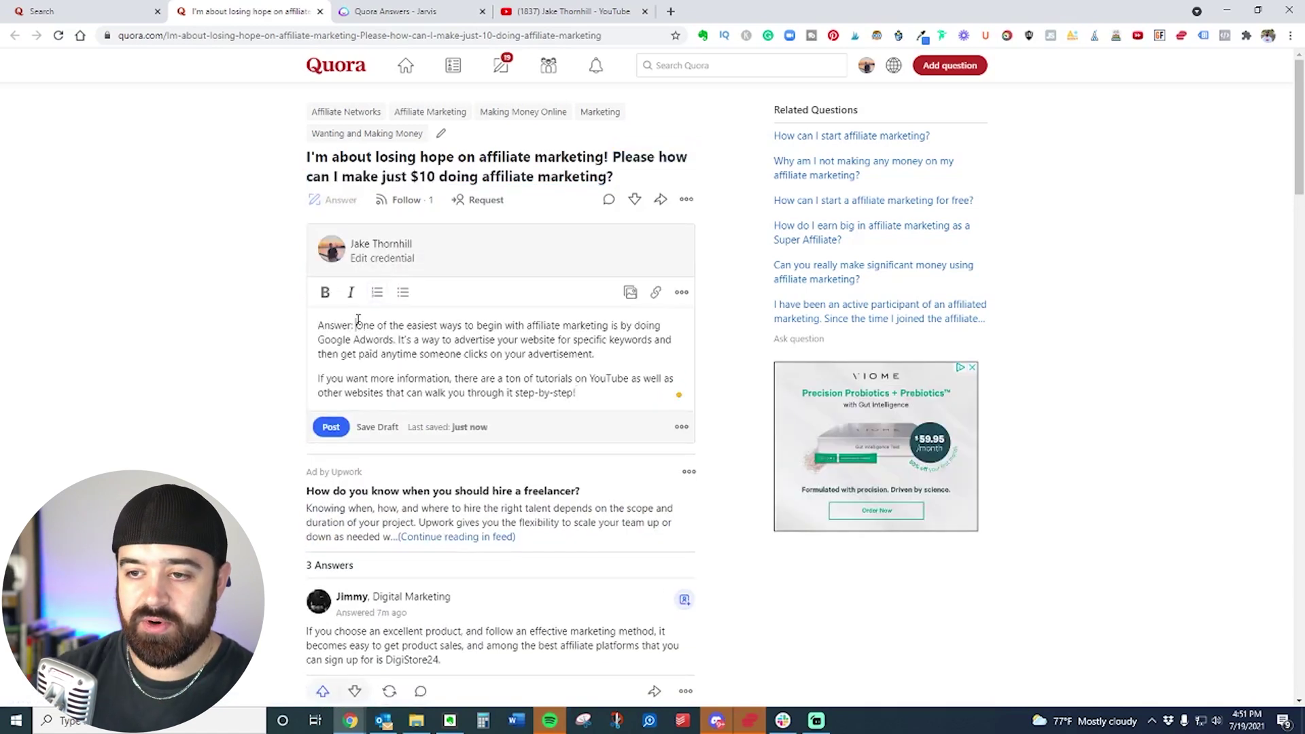
# Step: Remove the "Answer:" prefix from the start of the pasted Quora answer
pyautogui.click(358, 320)
pyautogui.press('BackSpace')
pyautogui.press('BackSpace')
pyautogui.press('BackSpace')
pyautogui.press('BackSpace')
pyautogui.press('BackSpace')
pyautogui.press('BackSpace')
pyautogui.press('BackSpace')
pyautogui.press('BackSpace')
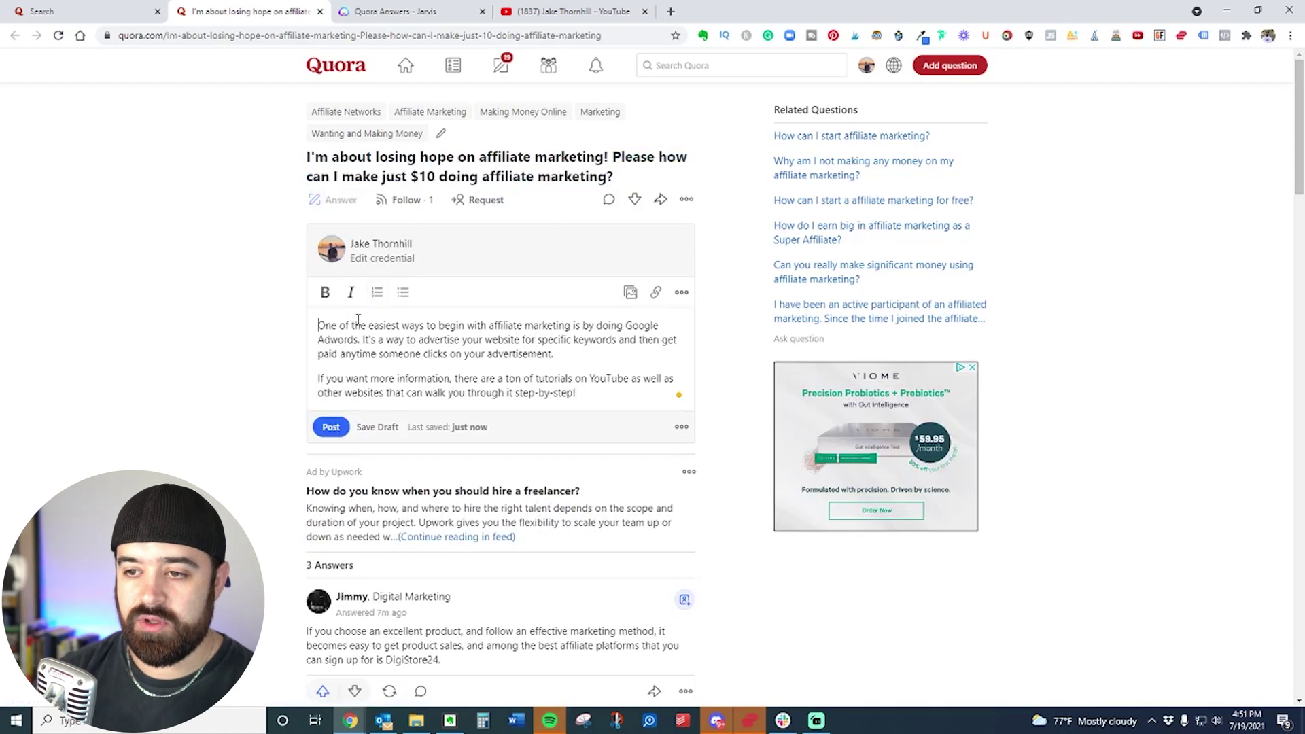
# Step: Replace the word "website" with "affiliate offer" in the answer's sentence about advertising for specific keywords
pyautogui.moveTo(408, 325); pyautogui.dragTo(657, 331)
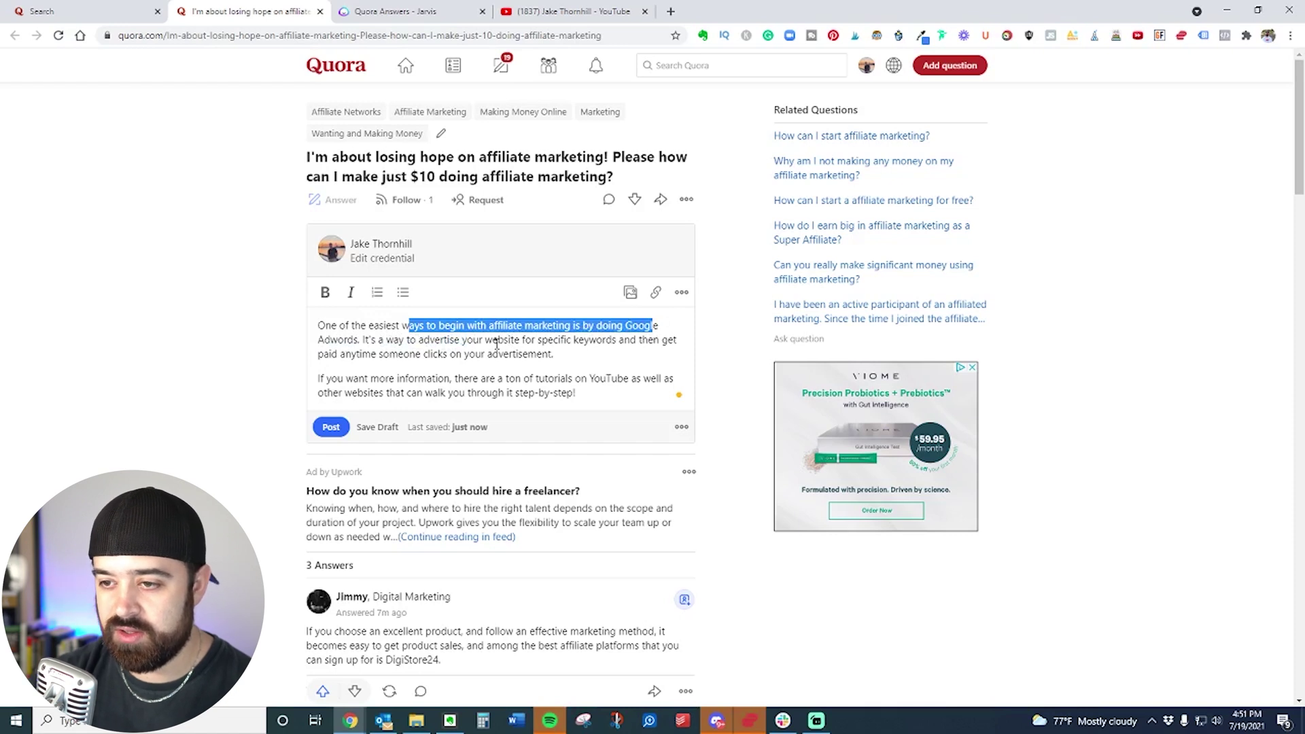
pyautogui.doubleClick(497, 344)
pyautogui.write('sffilia')
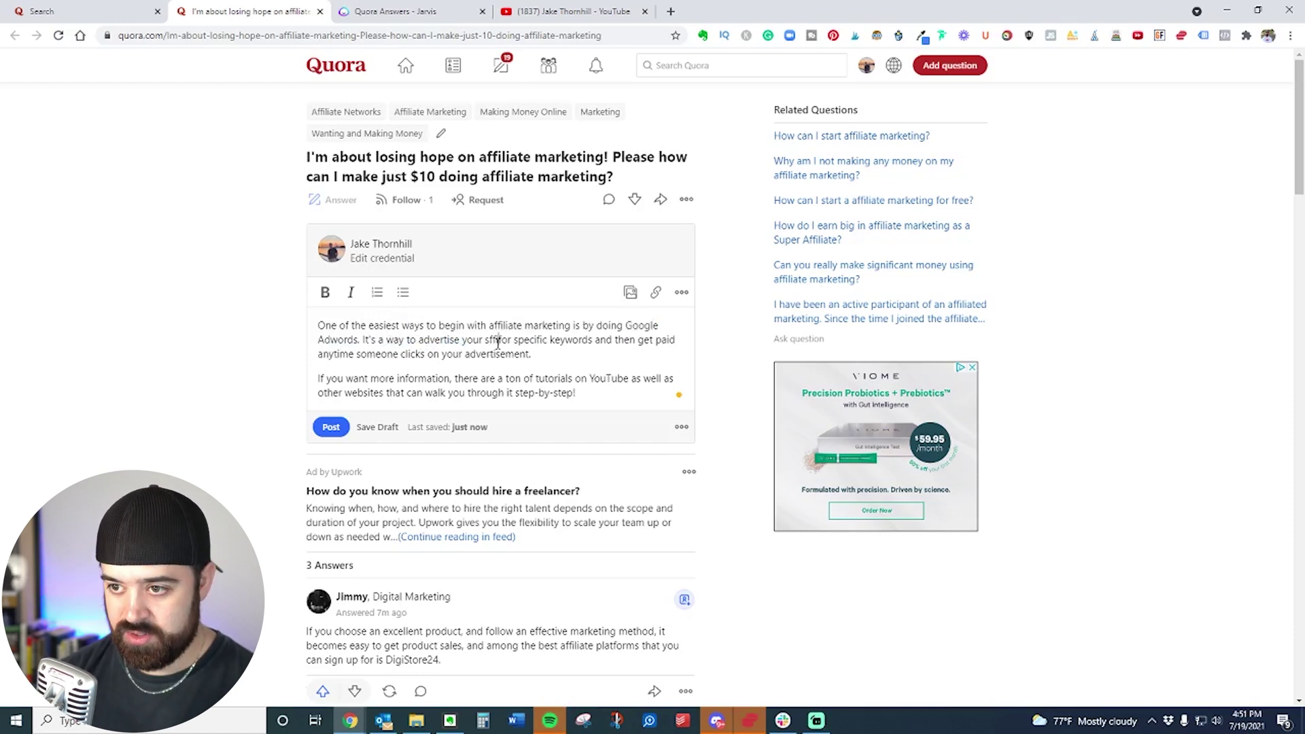
pyautogui.press('BackSpace')
pyautogui.press('BackSpace')
pyautogui.press('BackSpace')
pyautogui.press('BackSpace')
pyautogui.press('BackSpace')
pyautogui.press('BackSpace')
pyautogui.write('affiliate offer')
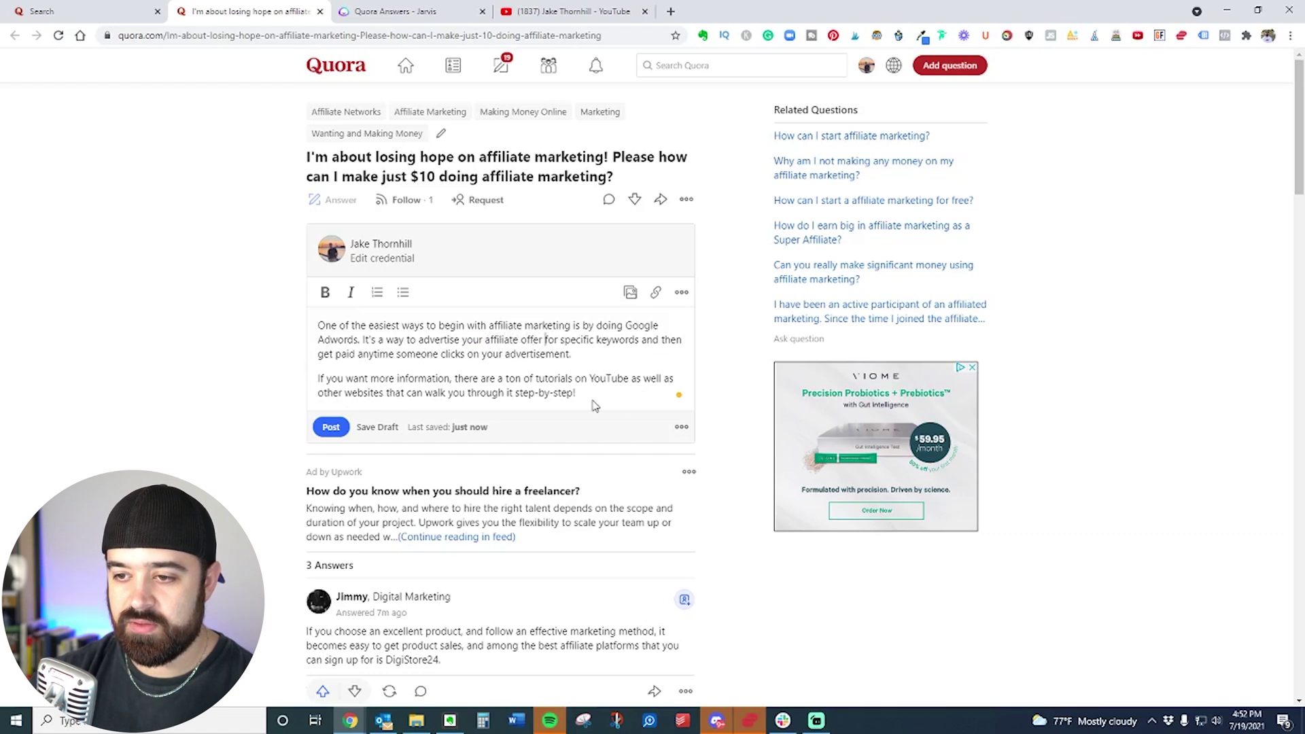
# Step: Add "Here is a video I recently created on how you can do it:" to the end of the answer, followed by a new line
pyautogui.moveTo(597, 395)
pyautogui.mouseDown()
pyautogui.moveTo(520, 394)
pyautogui.moveTo(600, 399)
pyautogui.mouseUp()
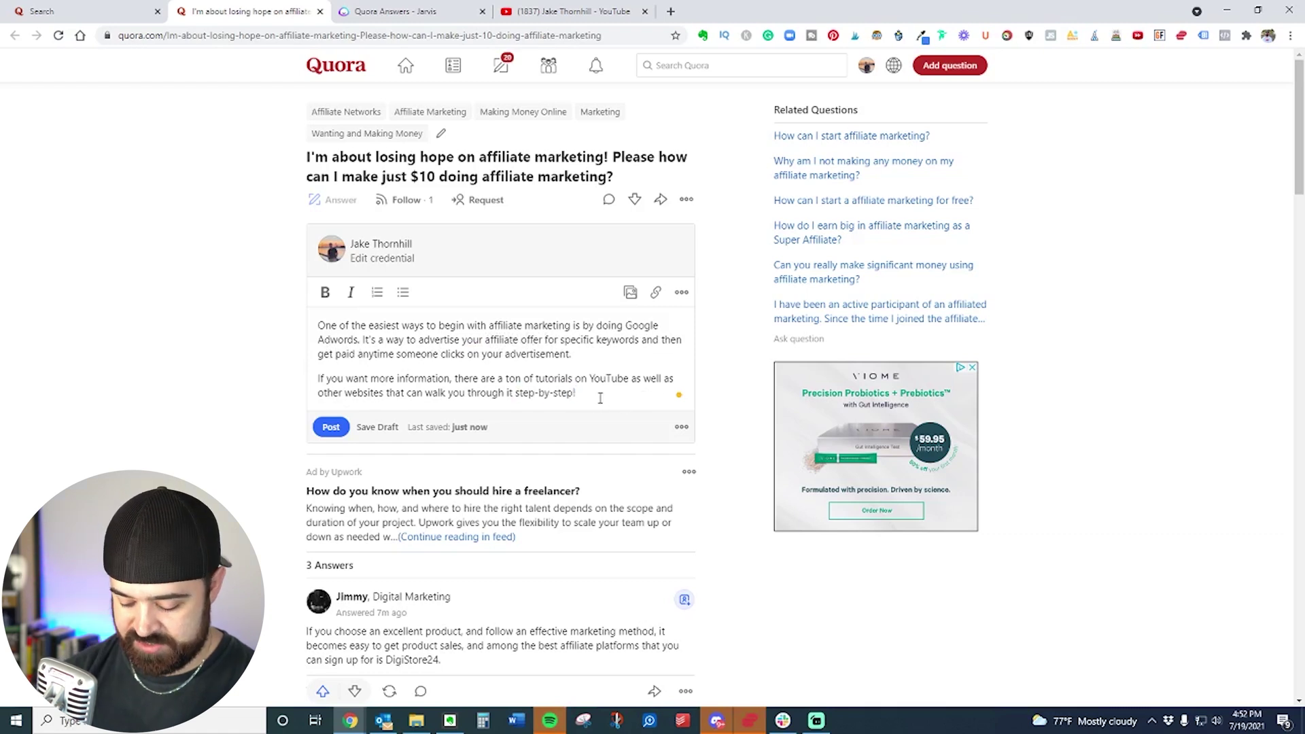
pyautogui.write('He')
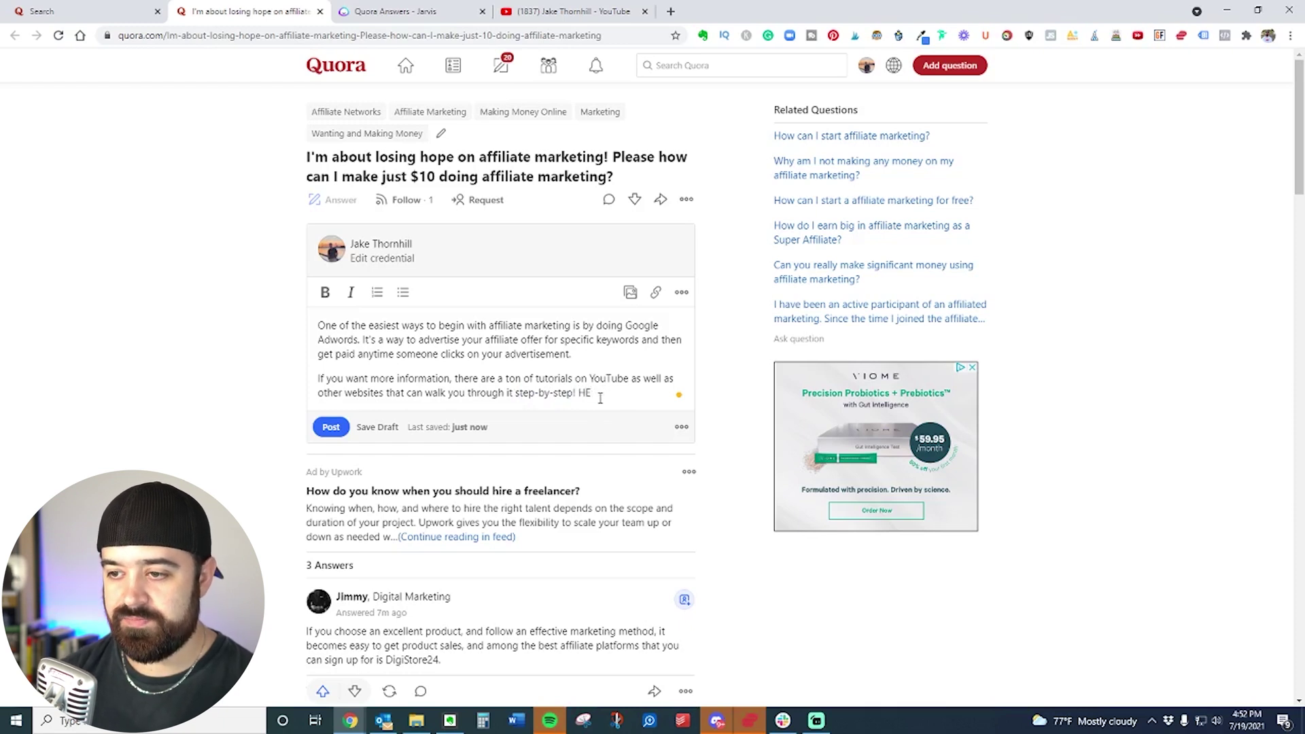
pyautogui.write('re is a video I')
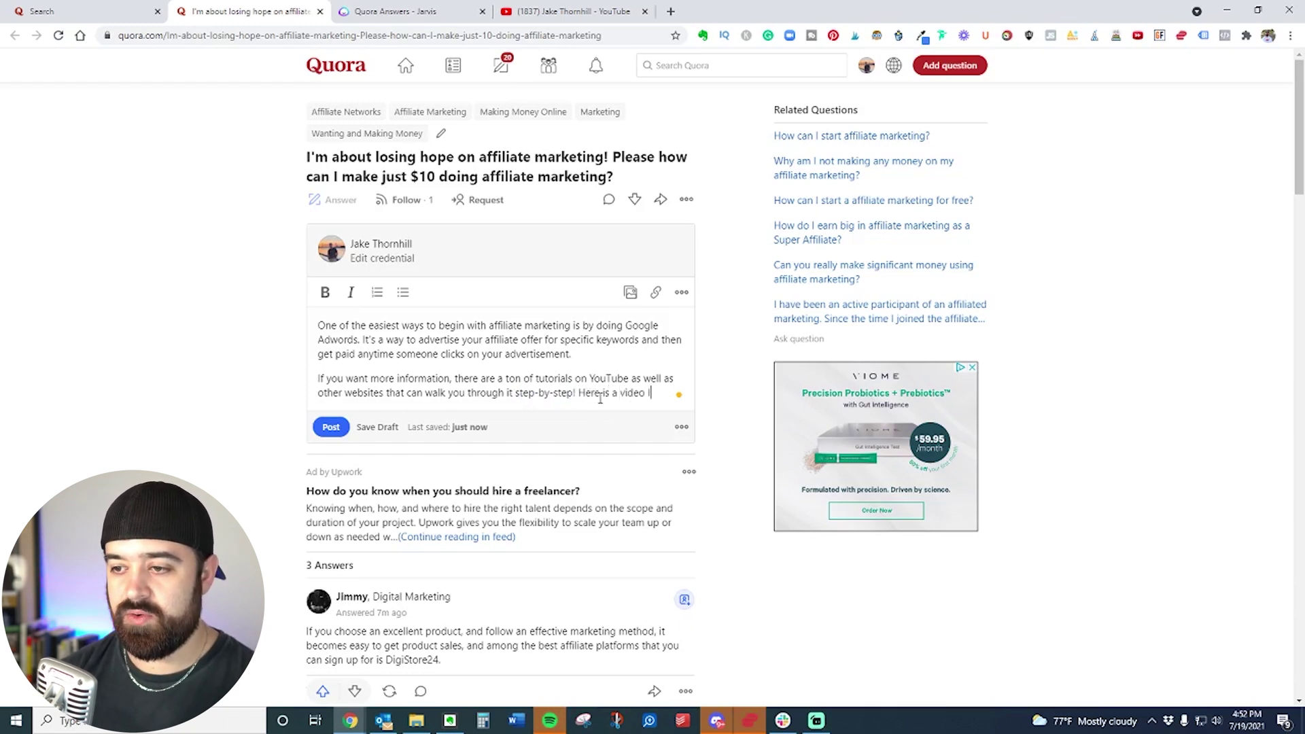
pyautogui.write(' recently cre')
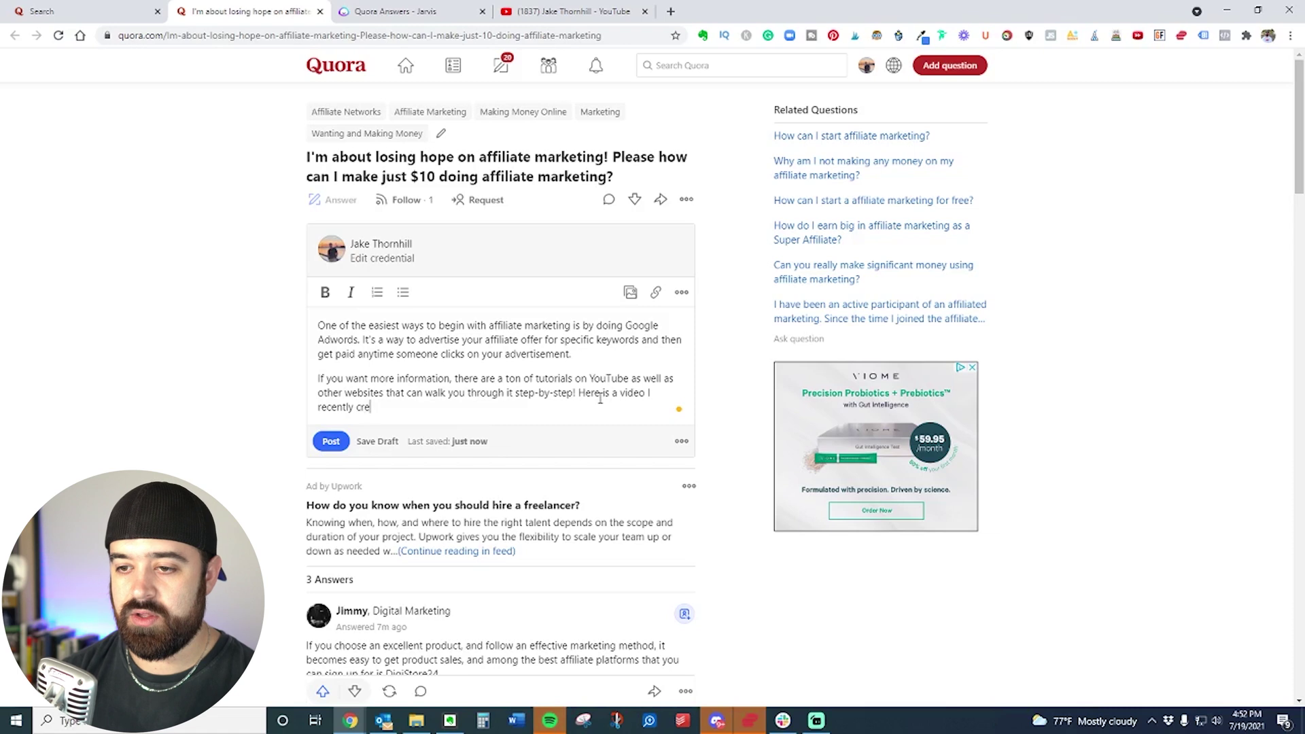
pyautogui.write('ated on how you can do it')
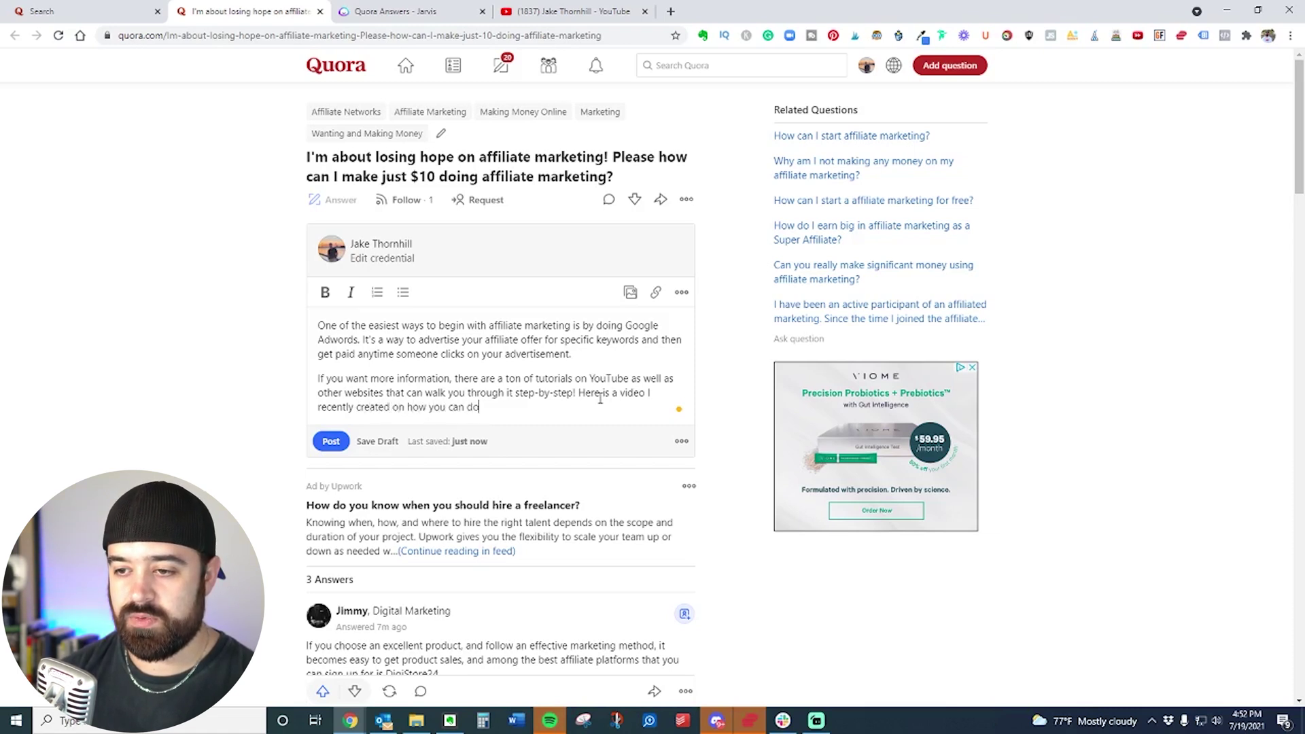
pyautogui.write(':')
pyautogui.press('Return')
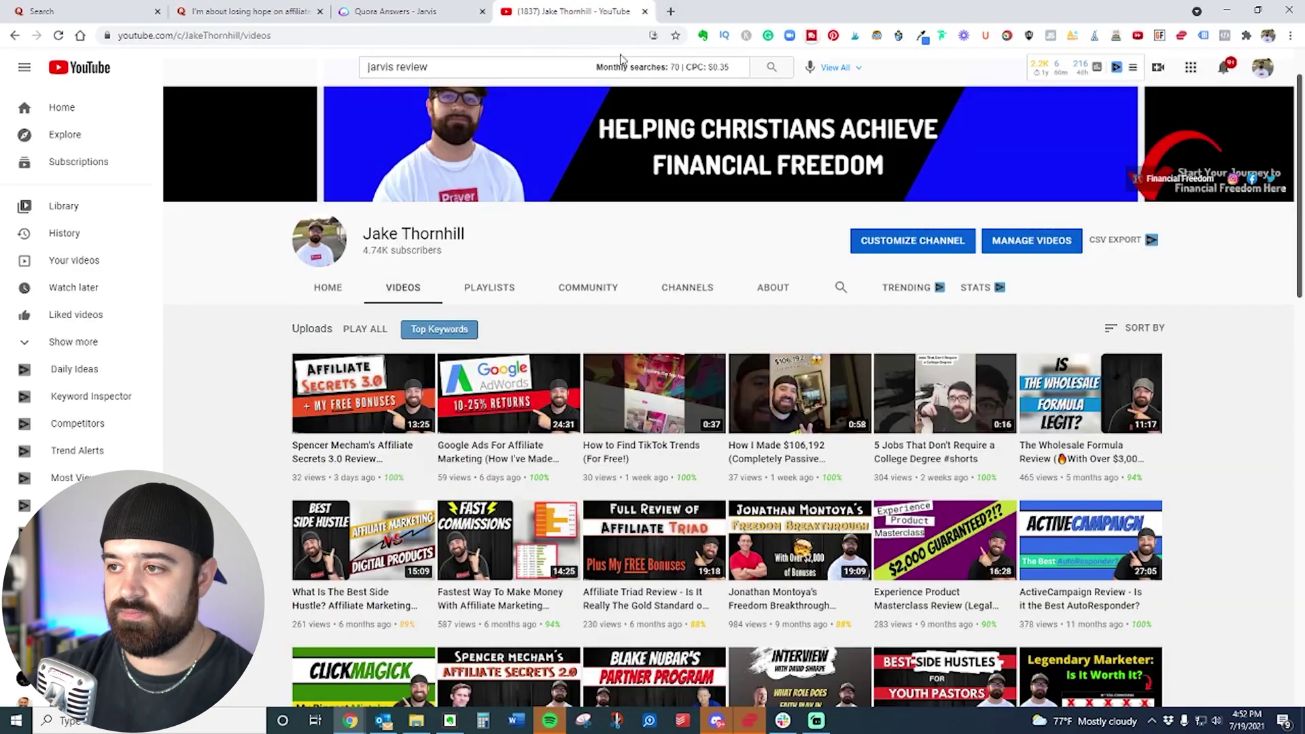
# Step: Get the shareable link of the Google Ads For Affiliate Marketing video from YouTube Studio, embed it below the answer text, and post the answer
pyautogui.click(575, 11)
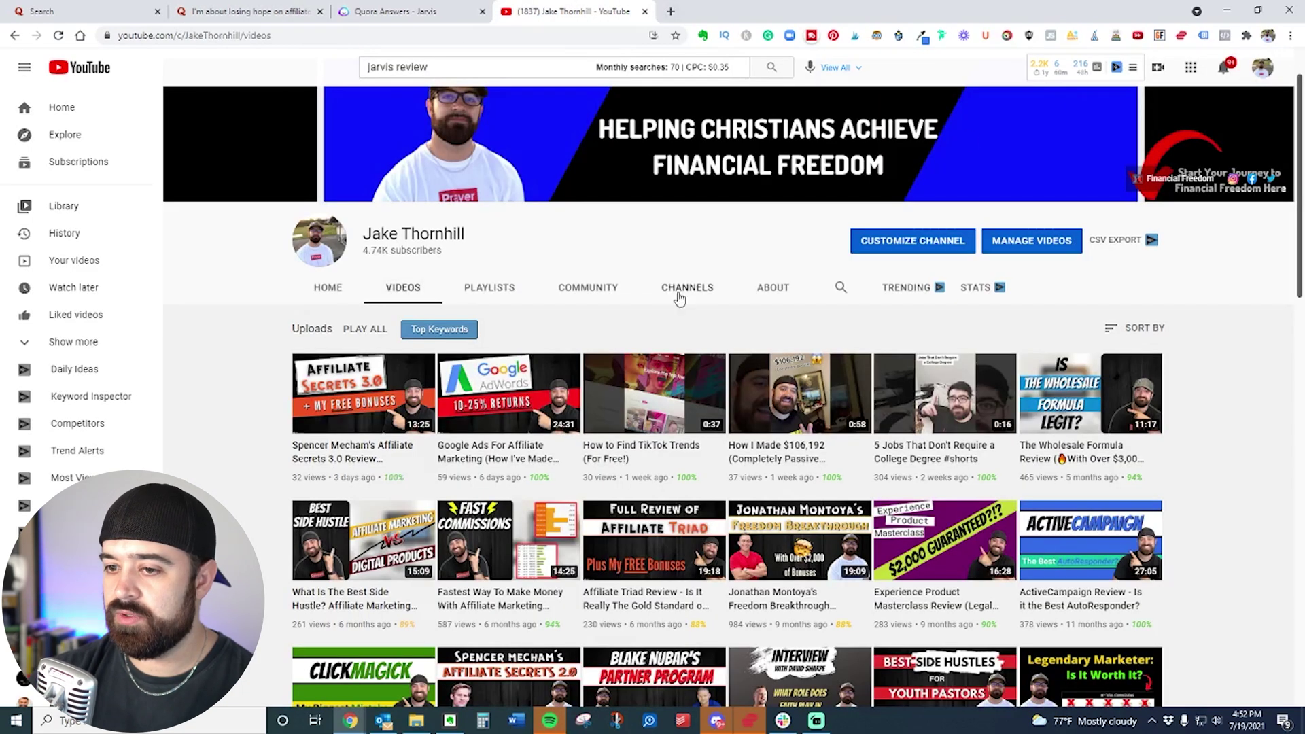
pyautogui.click(1262, 67)
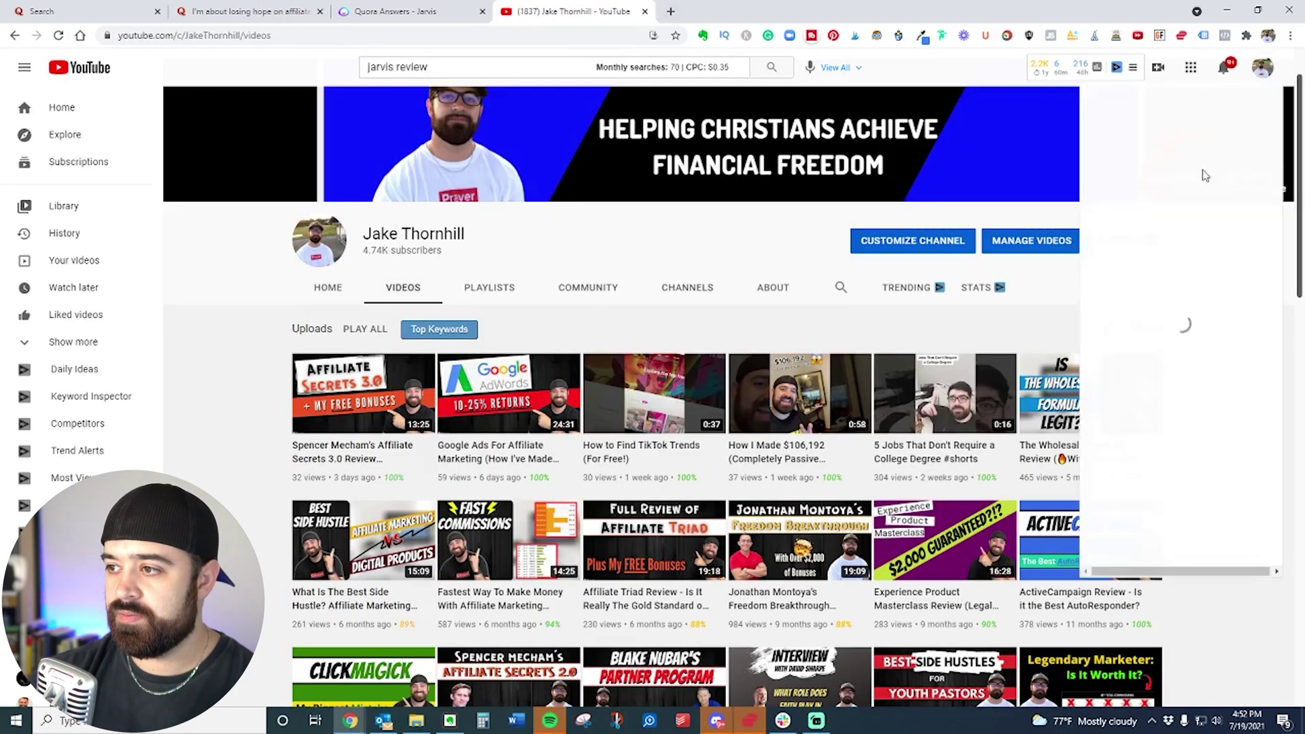
pyautogui.click(1155, 210)
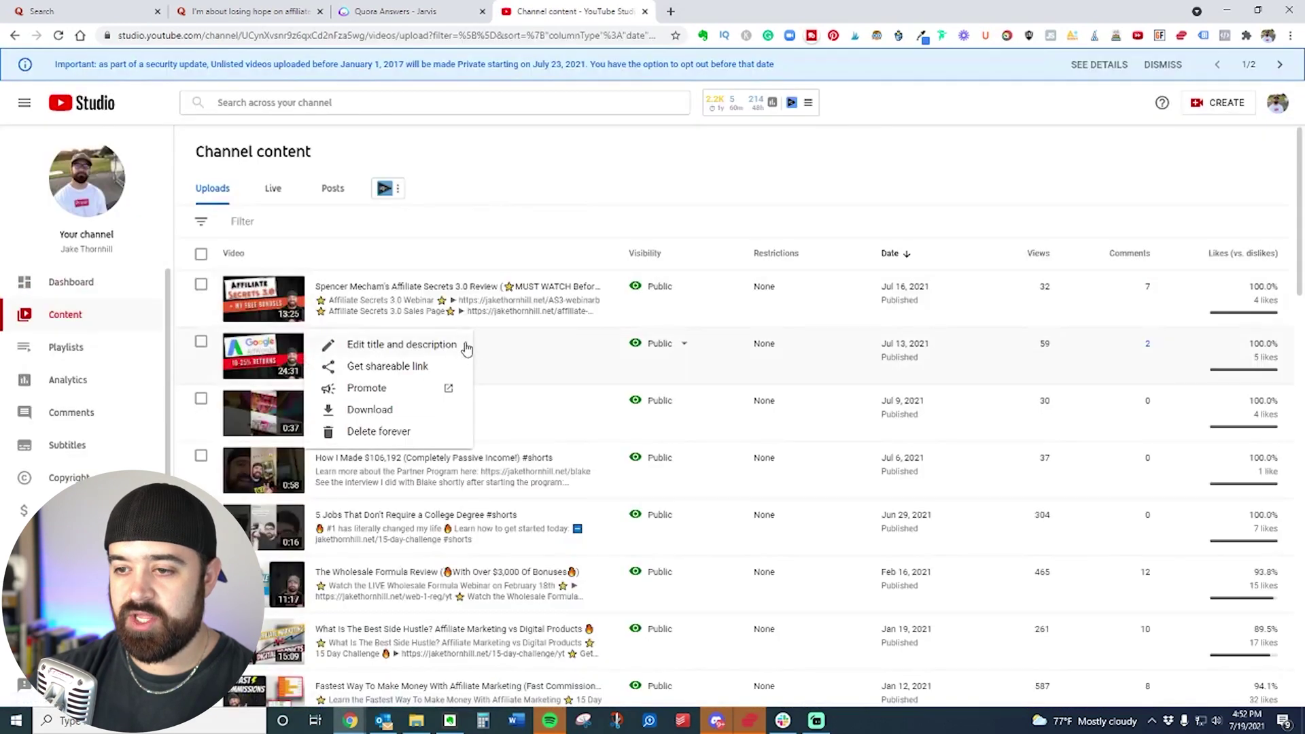
pyautogui.click(367, 9)
pyautogui.click(283, 7)
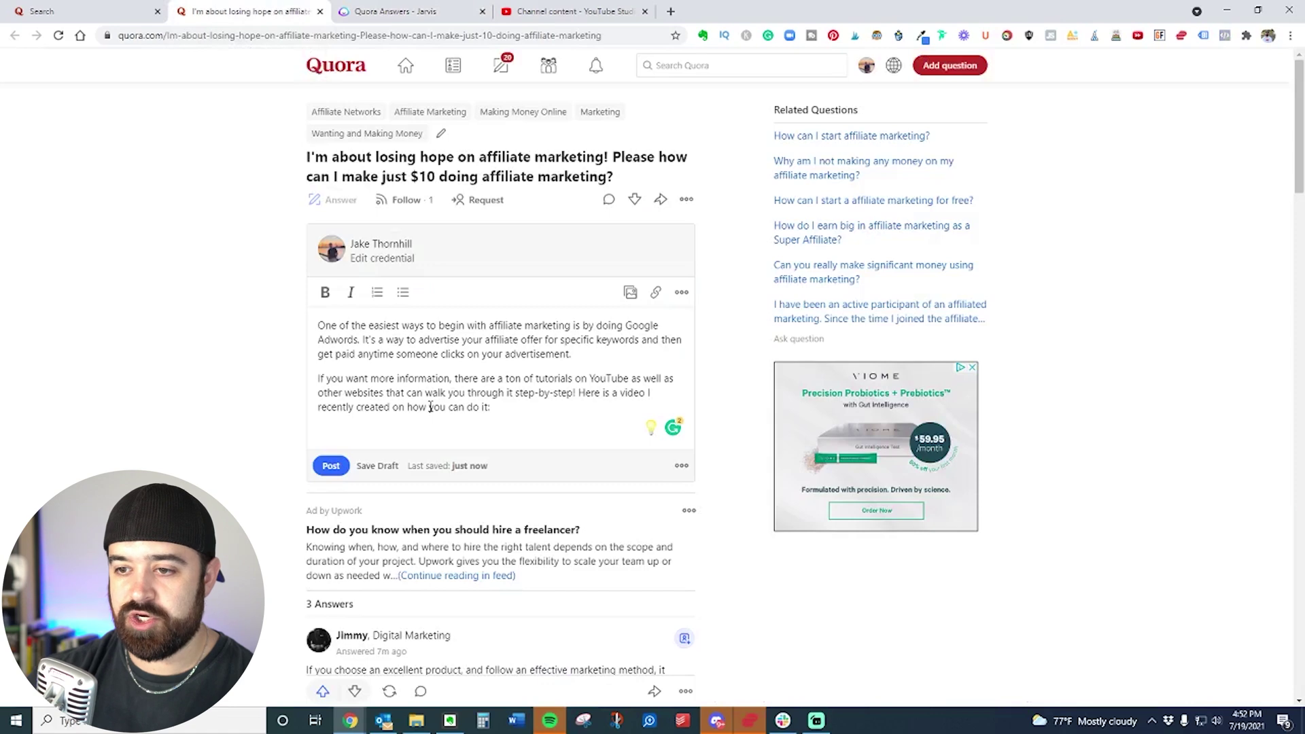
pyautogui.hotkey('ctrl', 'v')
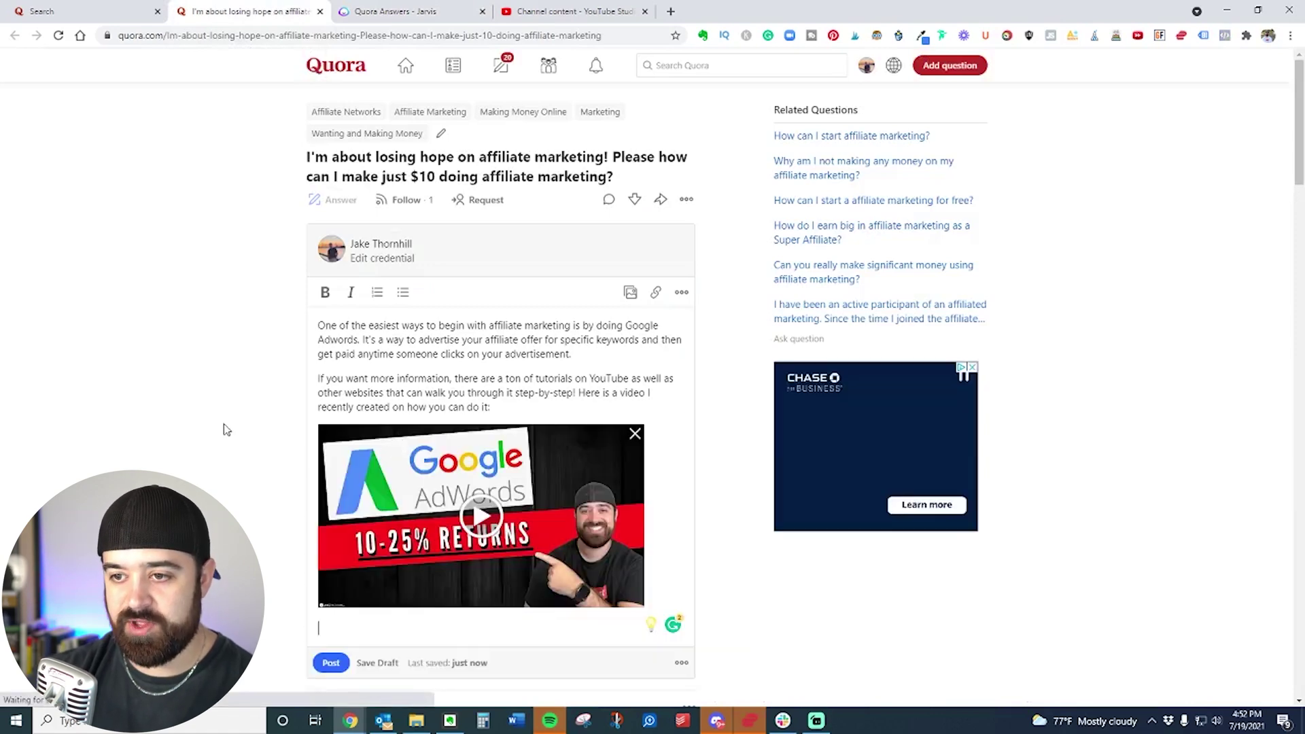
pyautogui.click(330, 664)
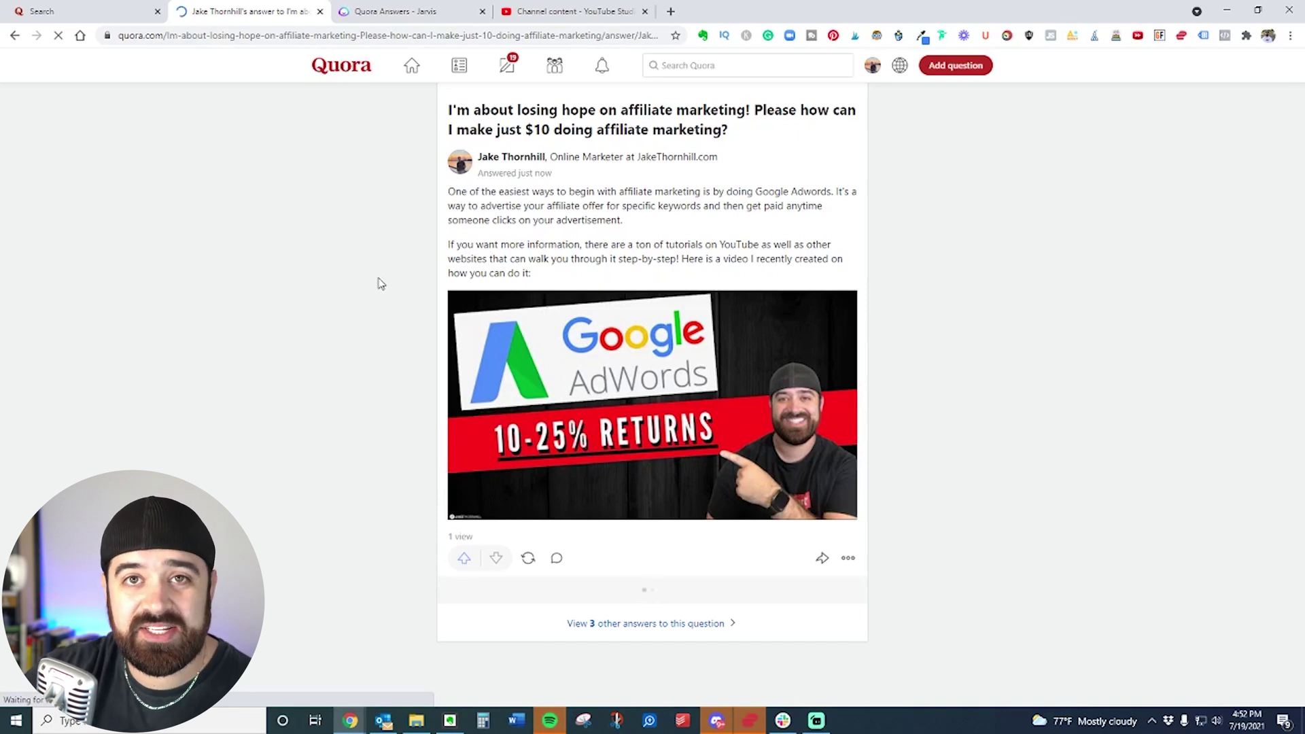
pyautogui.click(381, 11)
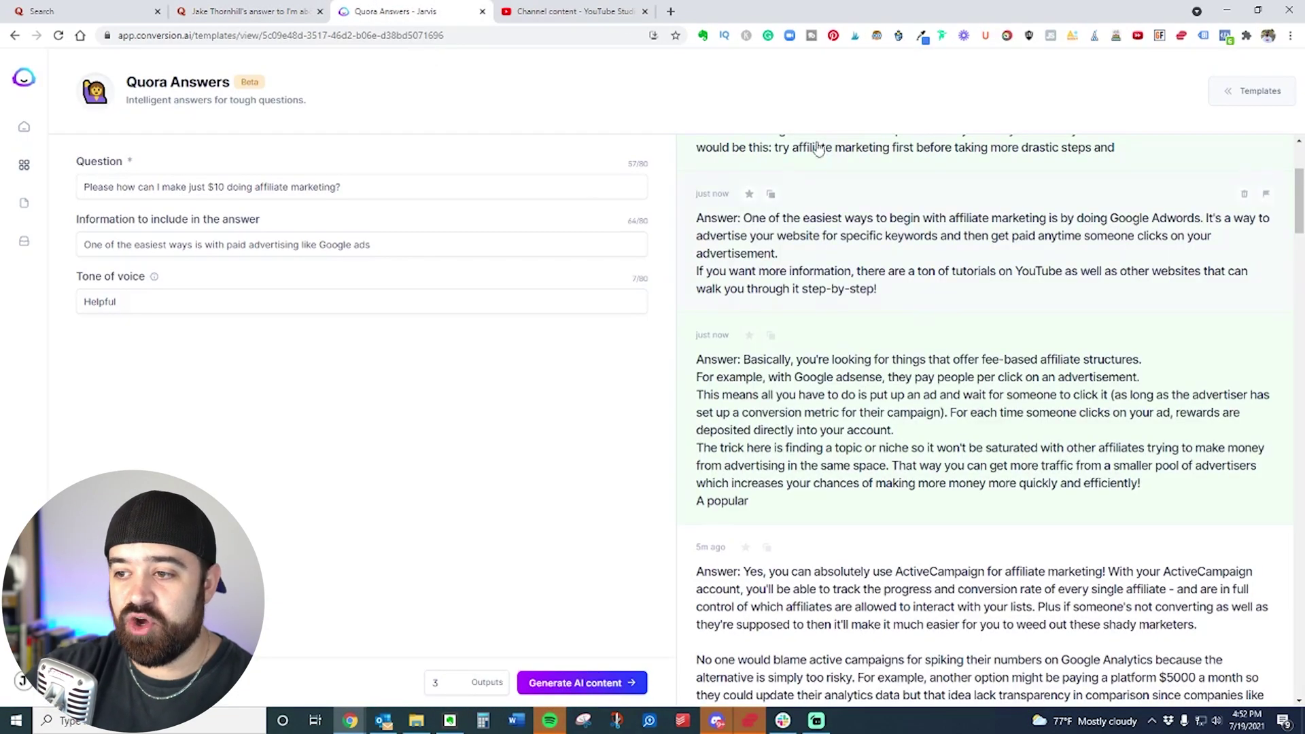
pyautogui.click(586, 11)
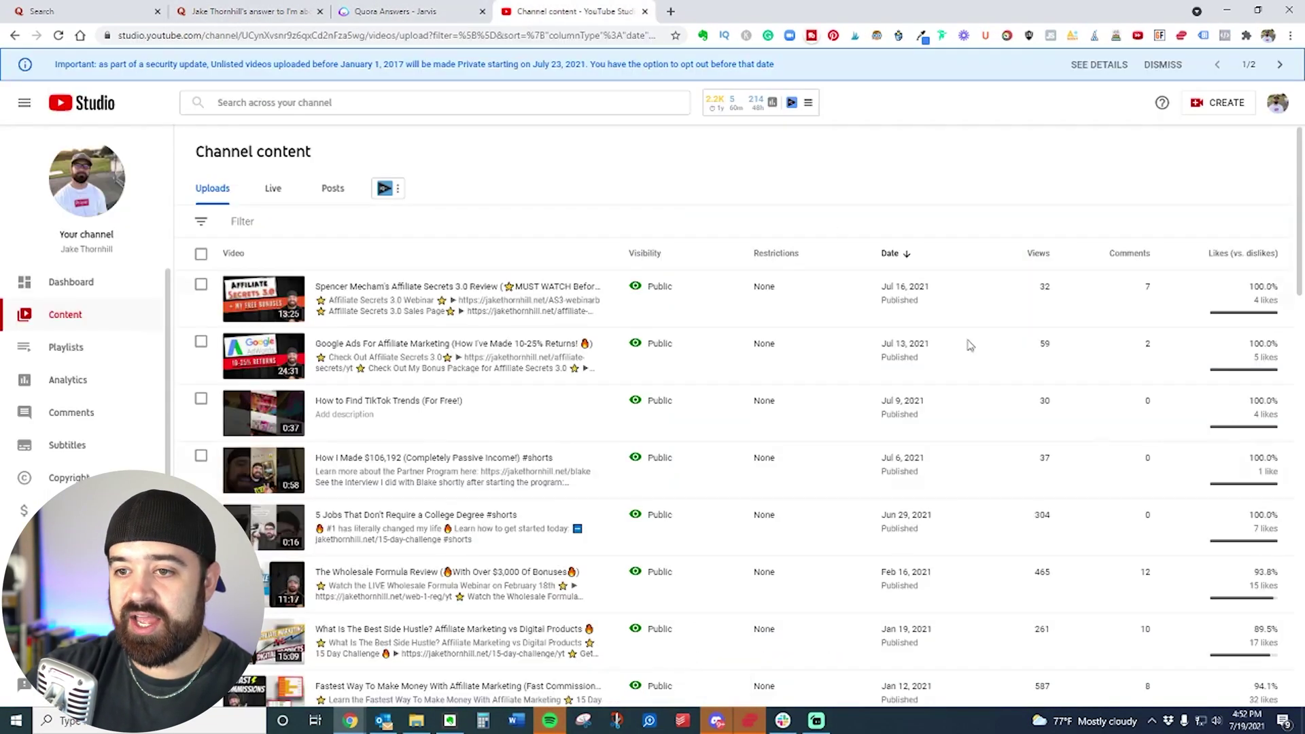
pyautogui.click(391, 11)
# Step: Dismiss the answer credential dialog on the posted Quora answer and return to the Jarvis Quora Answers template
pyautogui.click(212, 8)
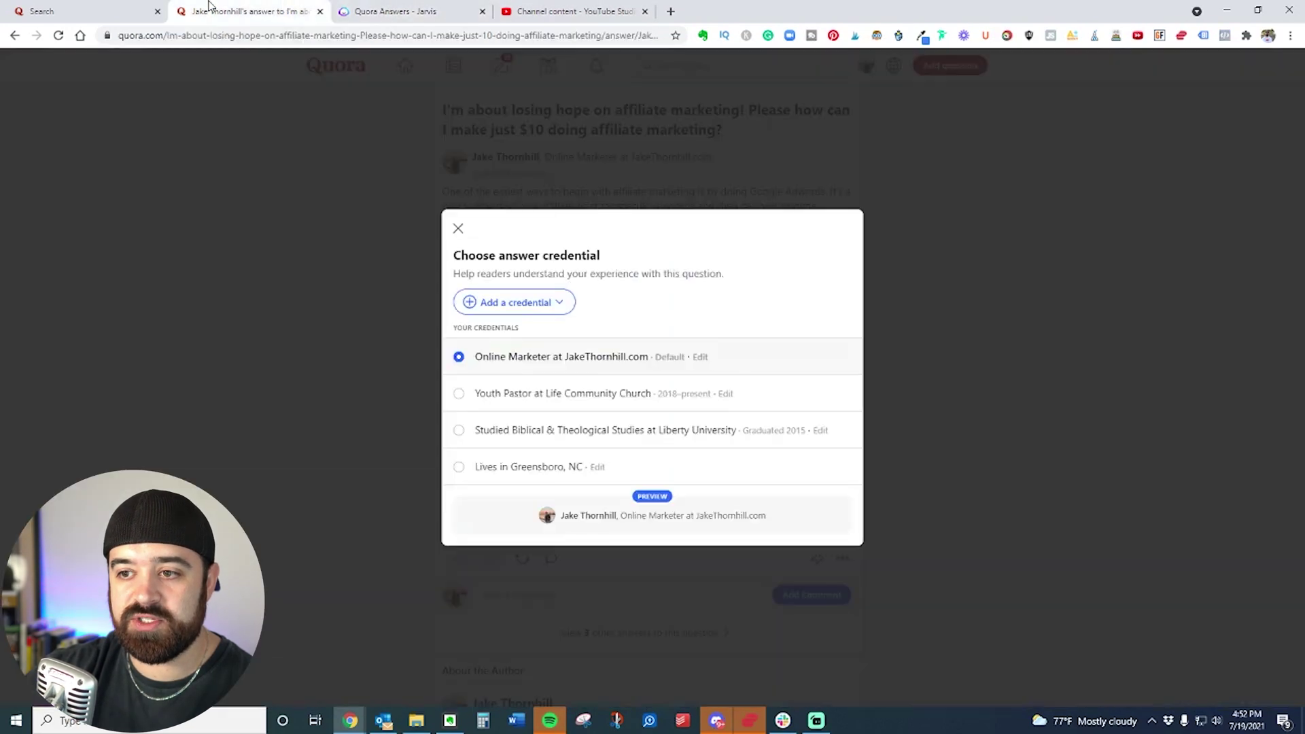
pyautogui.click(458, 229)
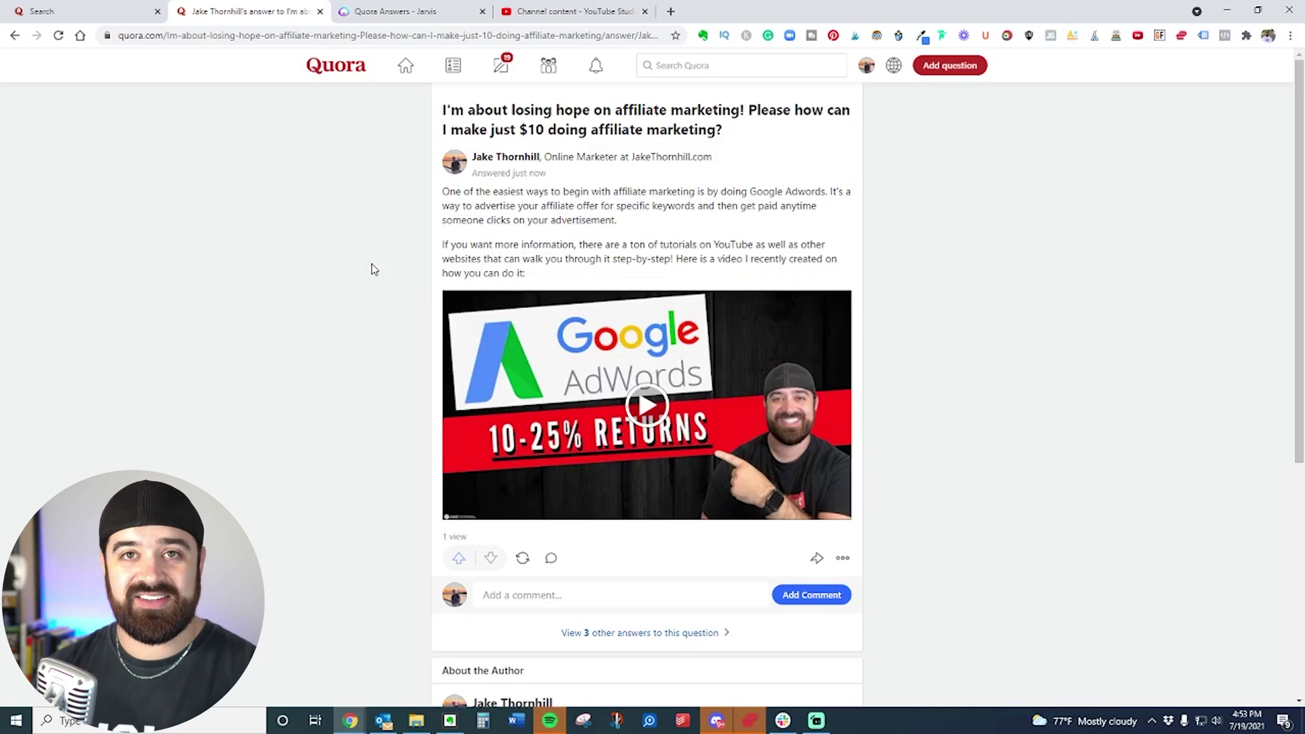
pyautogui.click(390, 10)
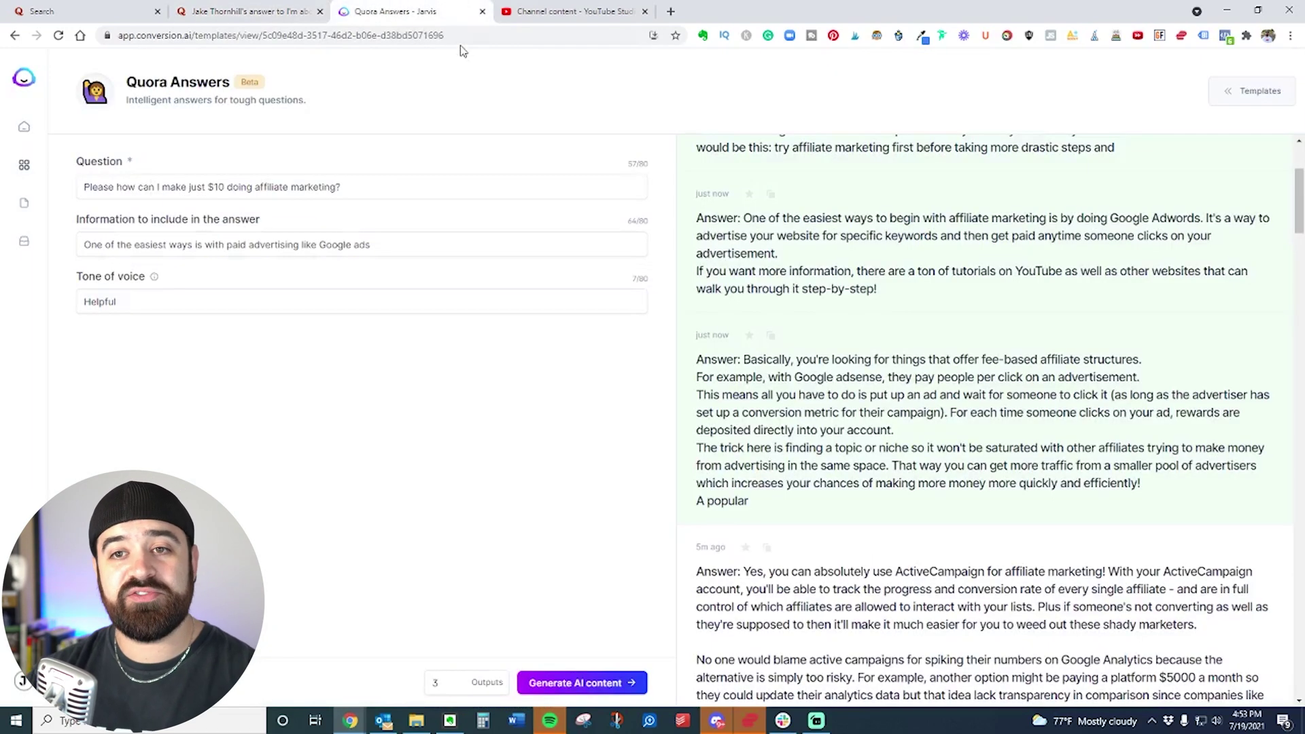